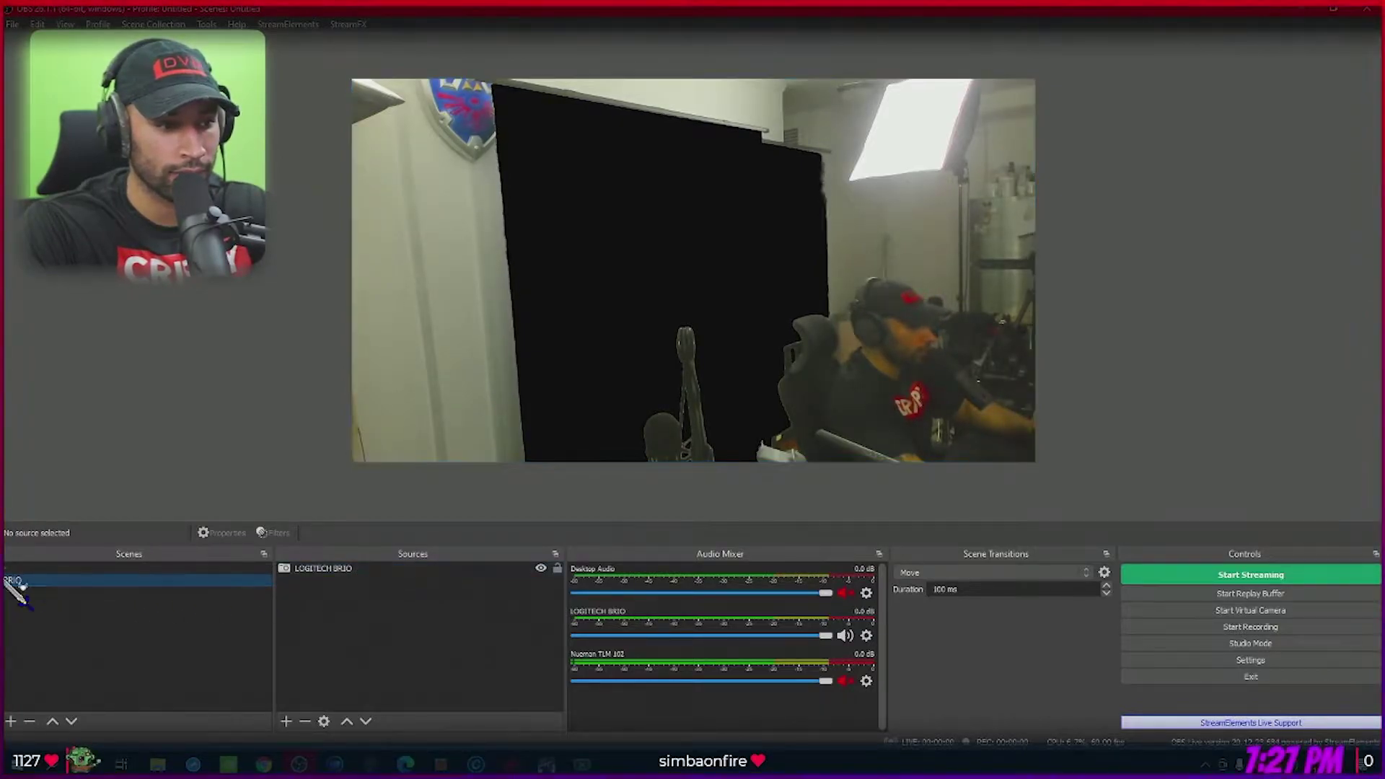
Check the BRIO scene's Chroma Key filter by turning it off and back on.
click(409, 571)
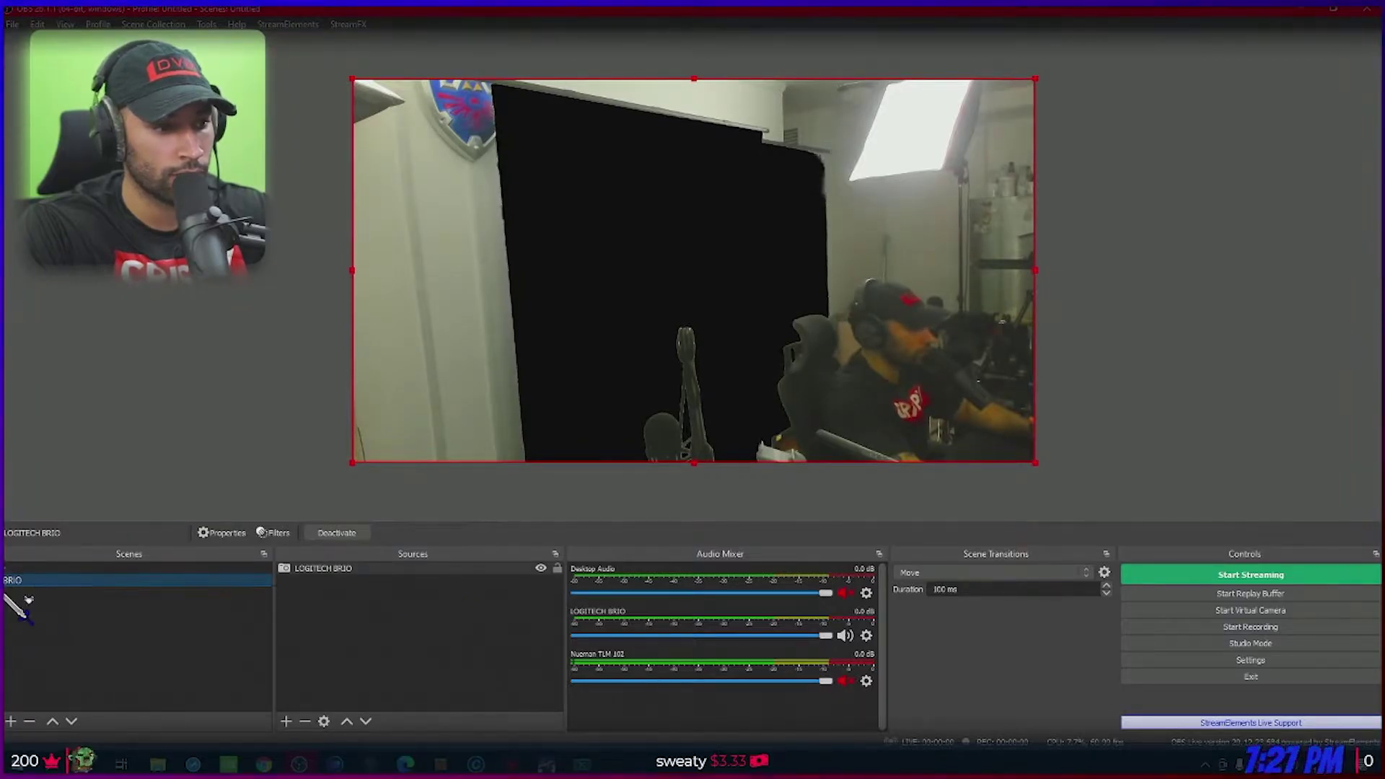
right_click(55, 579)
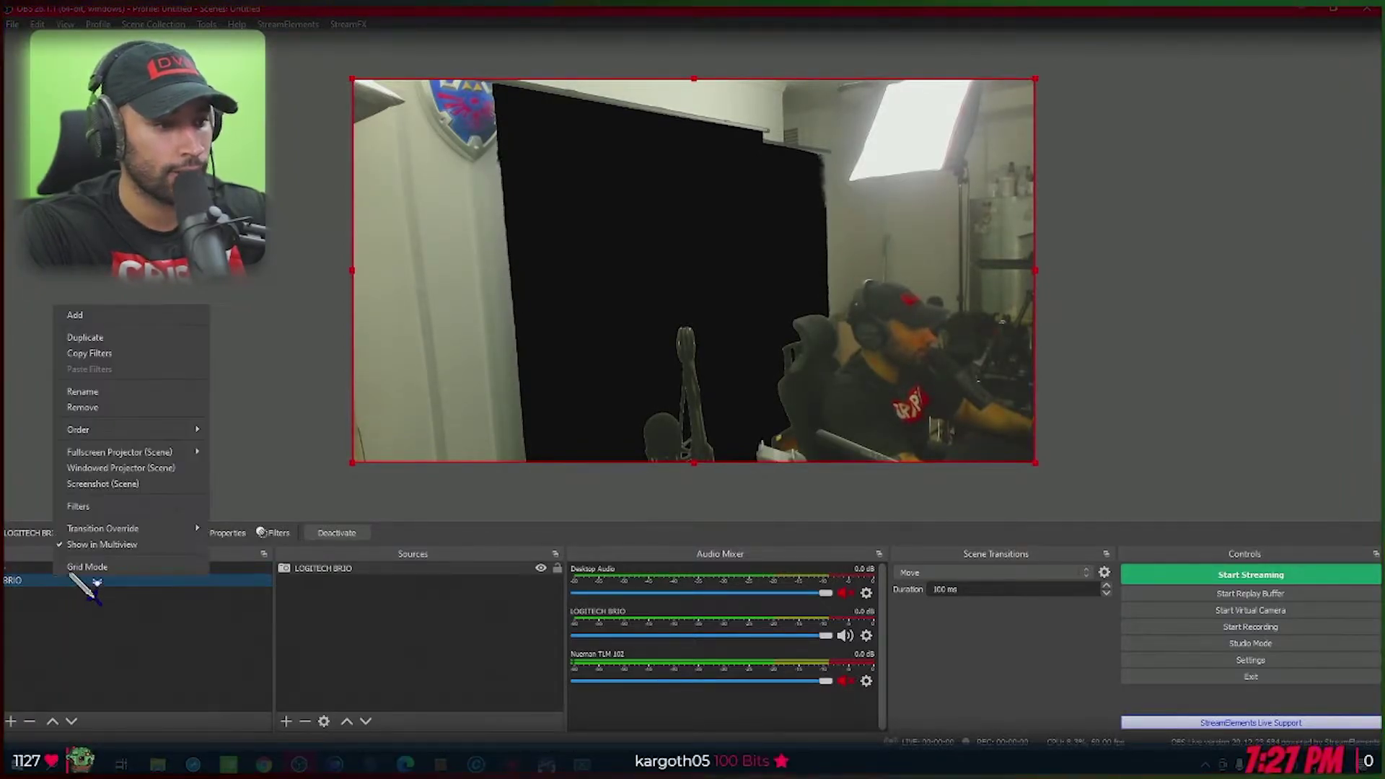
click(130, 506)
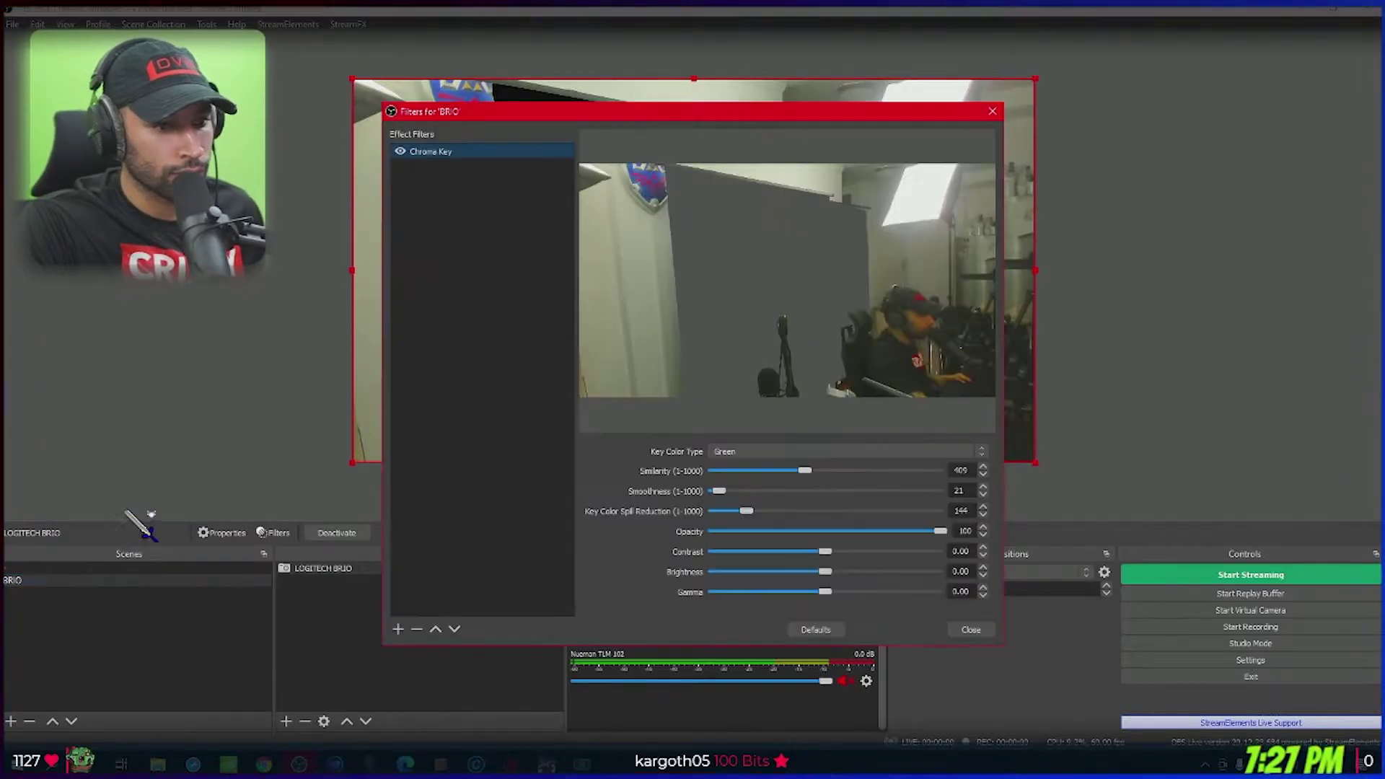
click(398, 629)
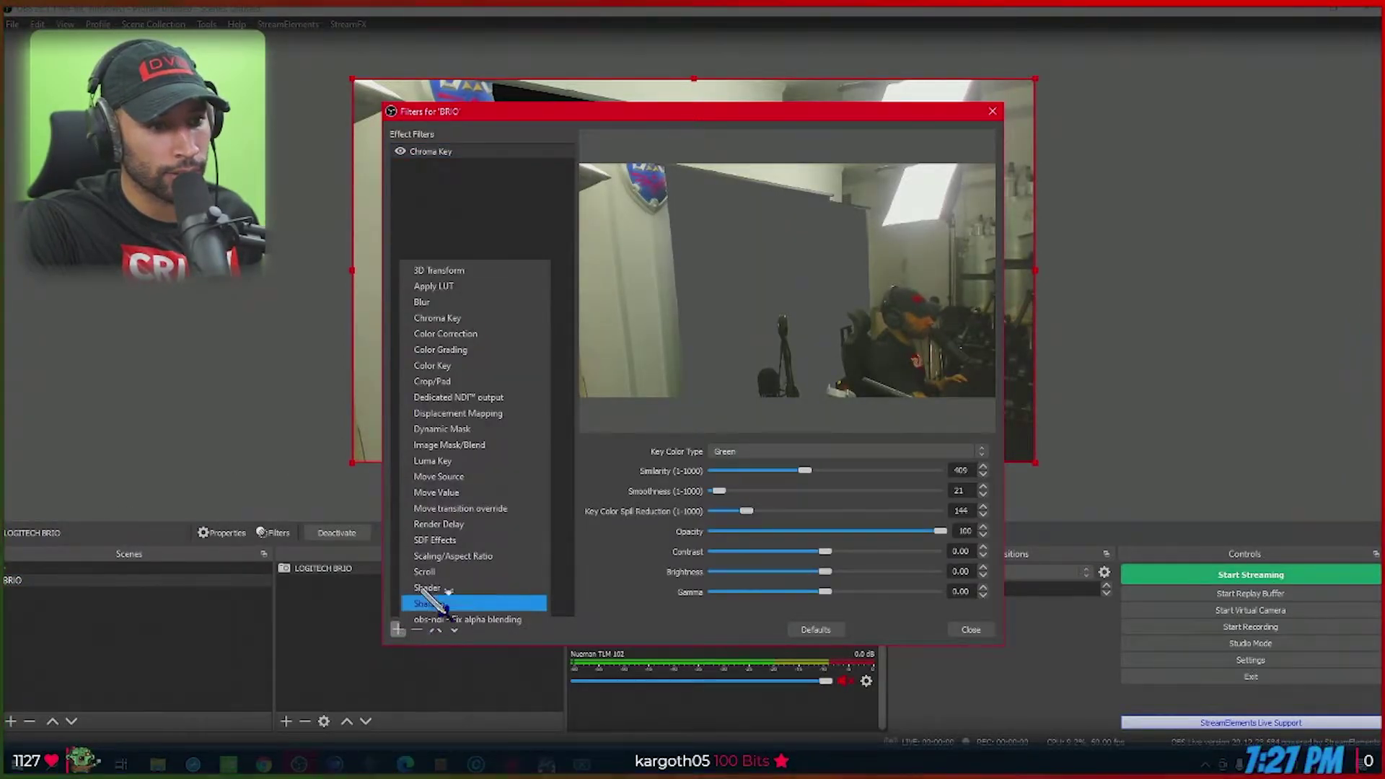
click(508, 195)
drag(467, 113, 1109, 128)
click(908, 154)
click(909, 155)
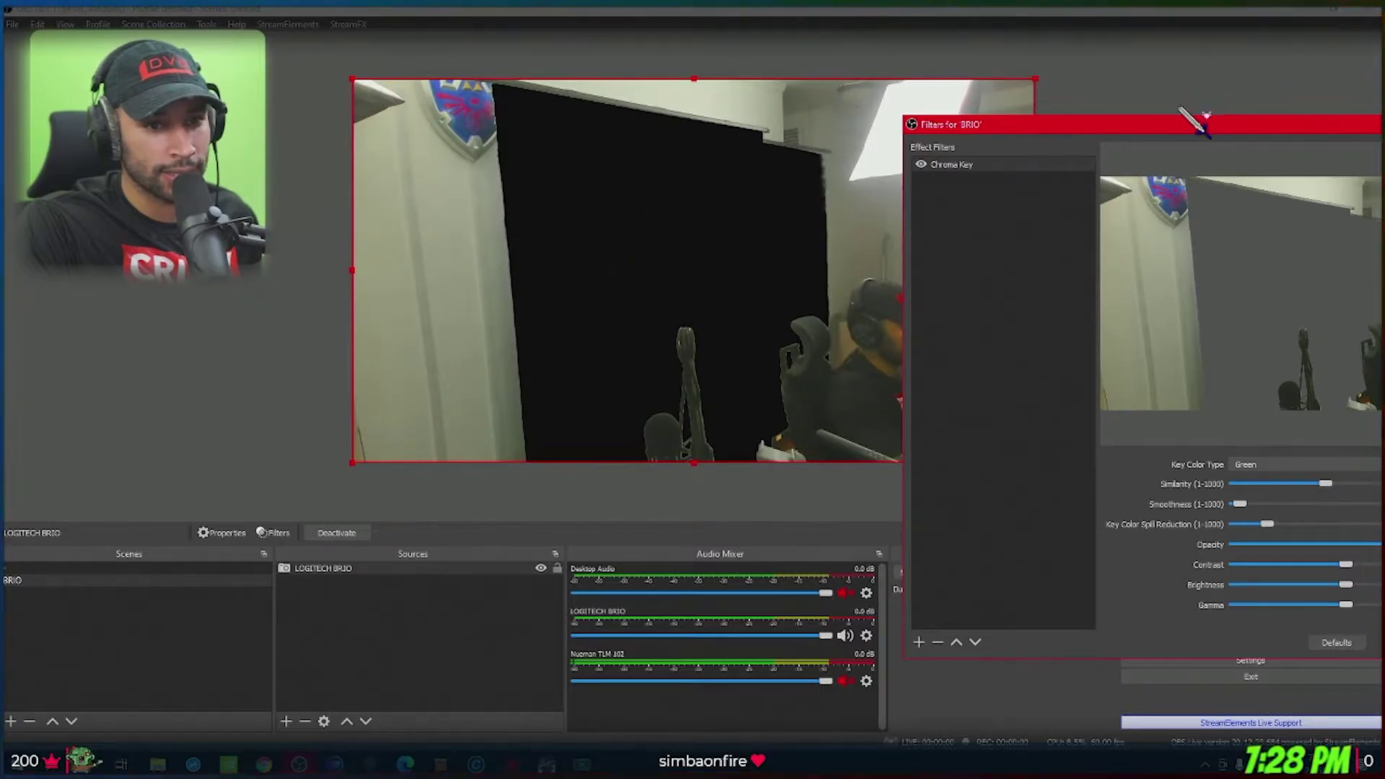
drag(959, 130, 738, 145)
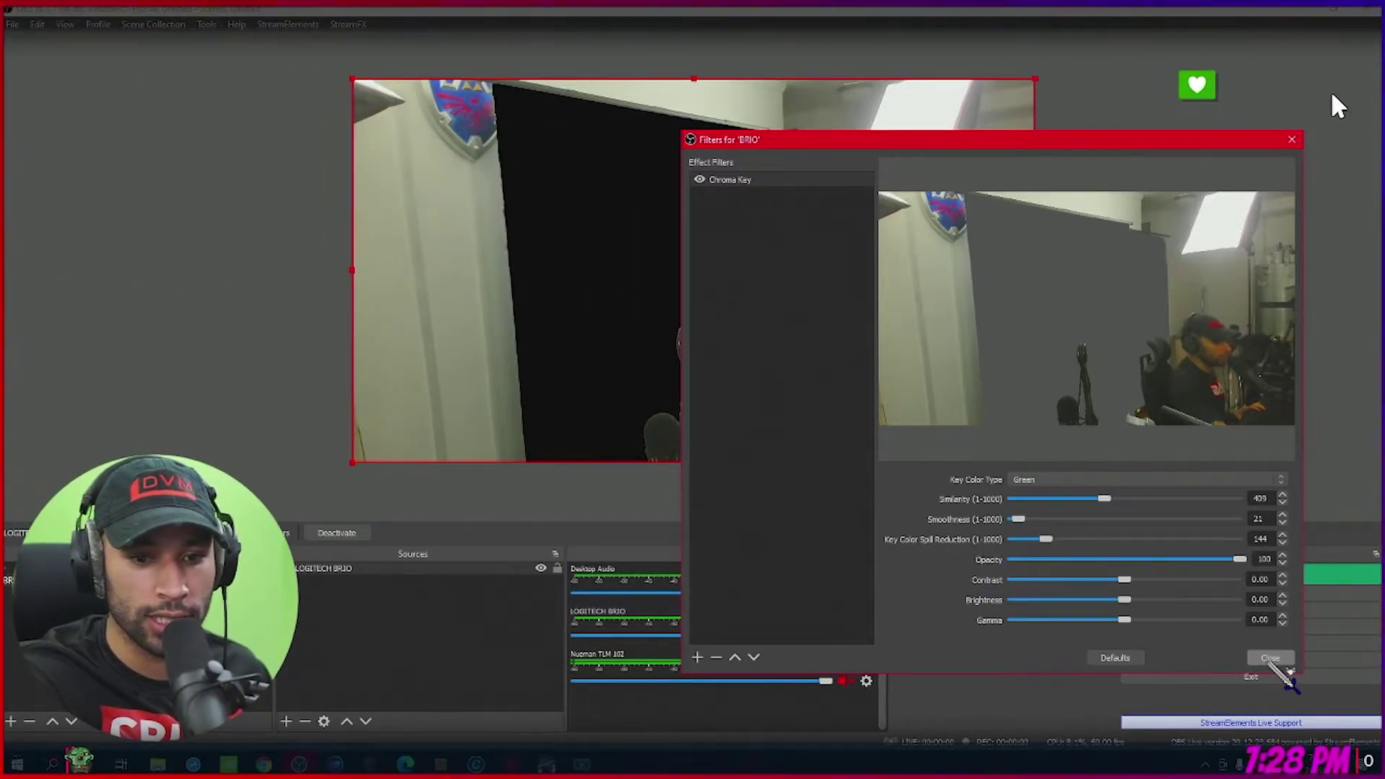
click(1270, 658)
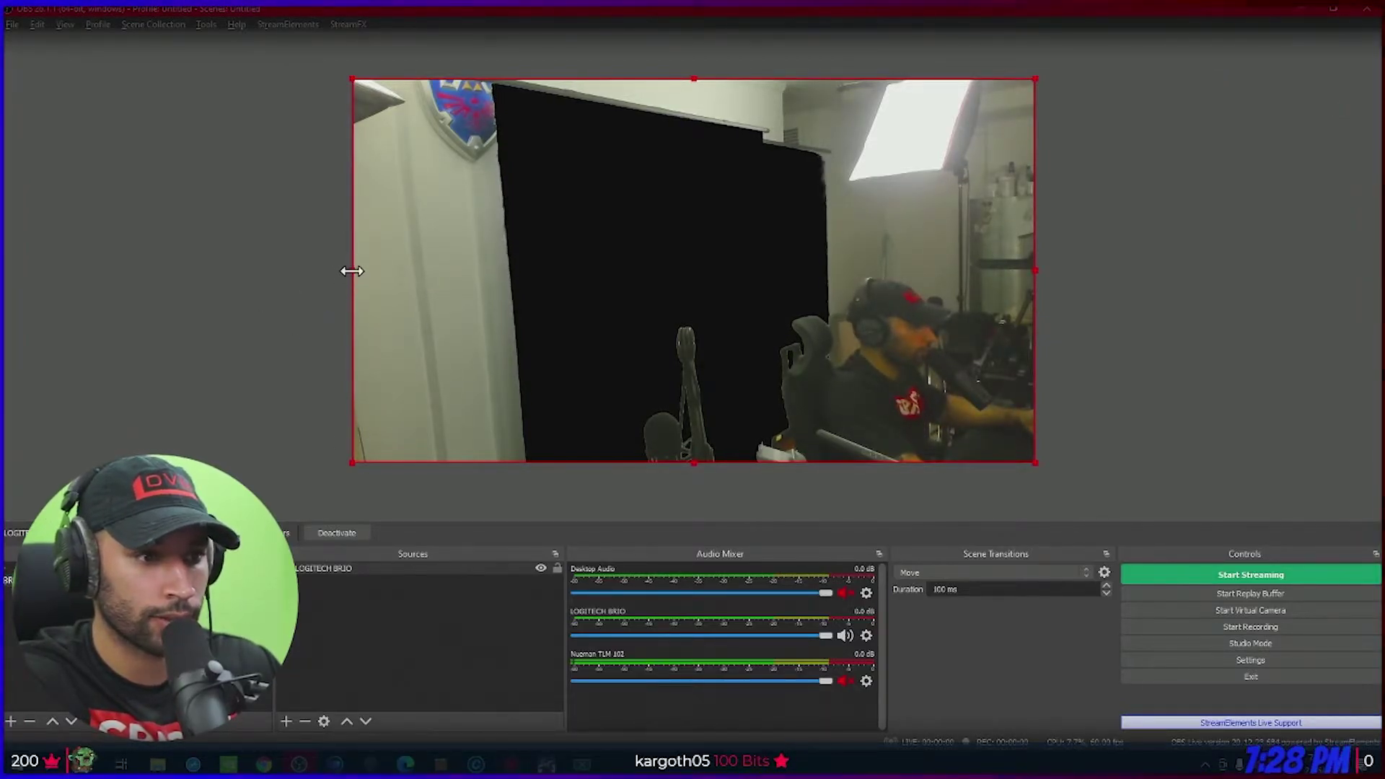
Crop the webcam source's left, top, right and bottom edges to its central area.
drag(352, 270, 529, 285)
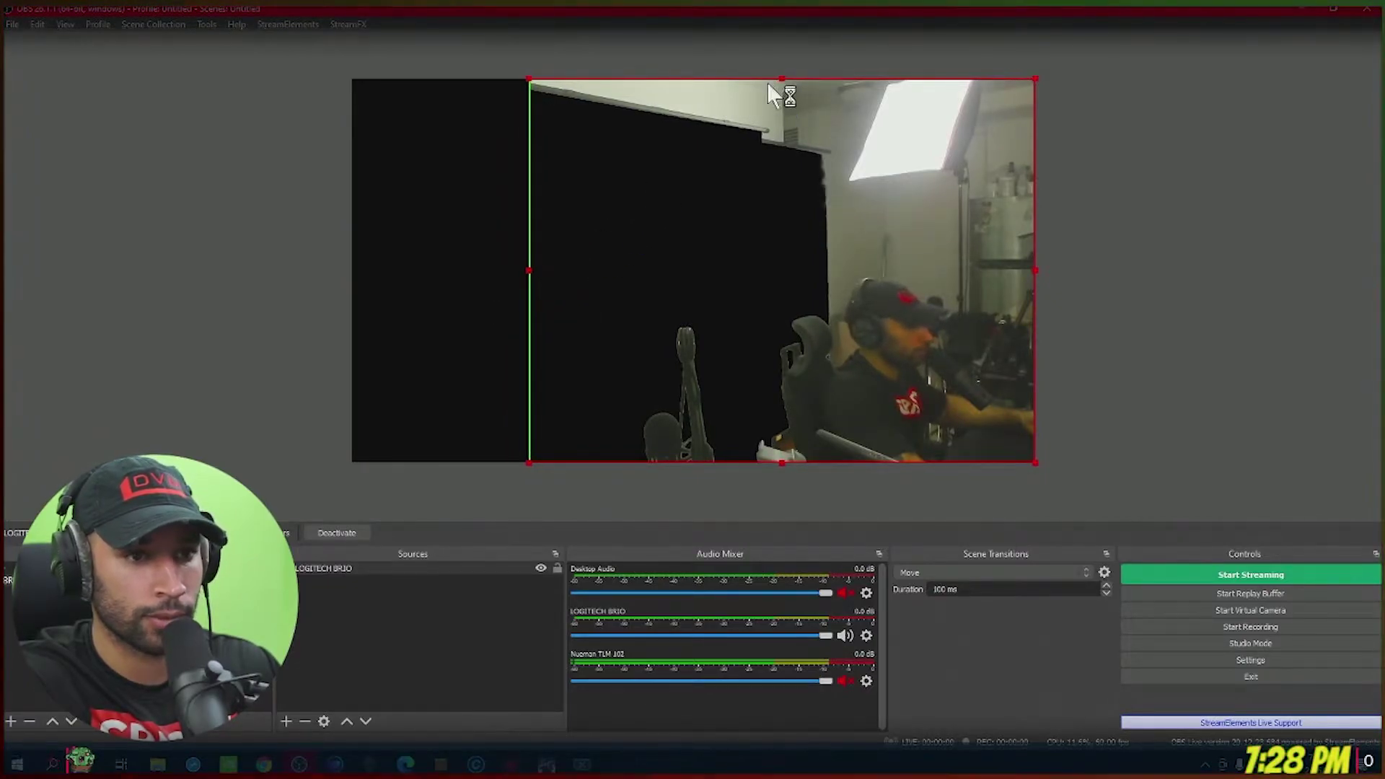
drag(779, 77, 803, 152)
drag(1036, 307, 822, 331)
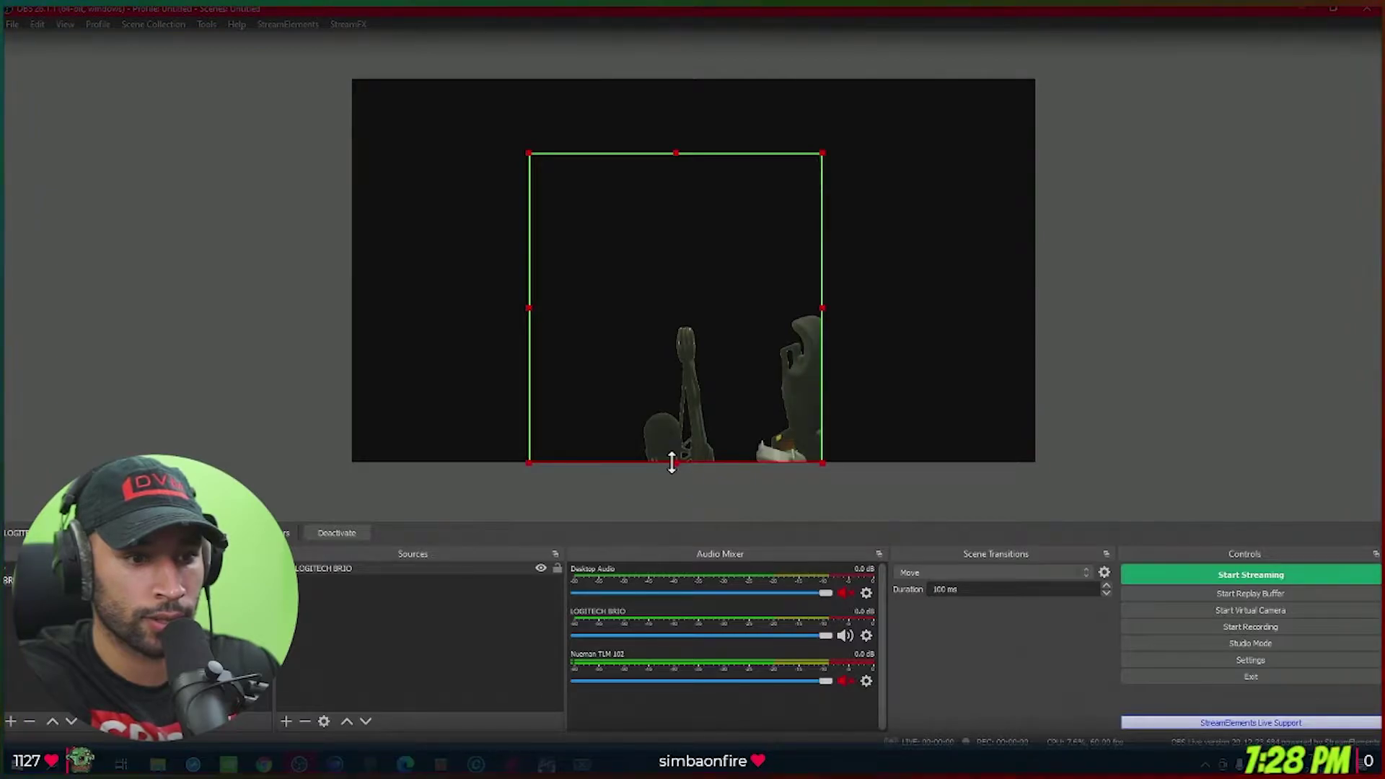
drag(673, 462, 672, 408)
Enlarge the cropped webcam toward bottom-left and top-right so it fills most of the canvas height.
drag(531, 408, 476, 453)
drag(823, 152, 906, 94)
drag(732, 299, 734, 306)
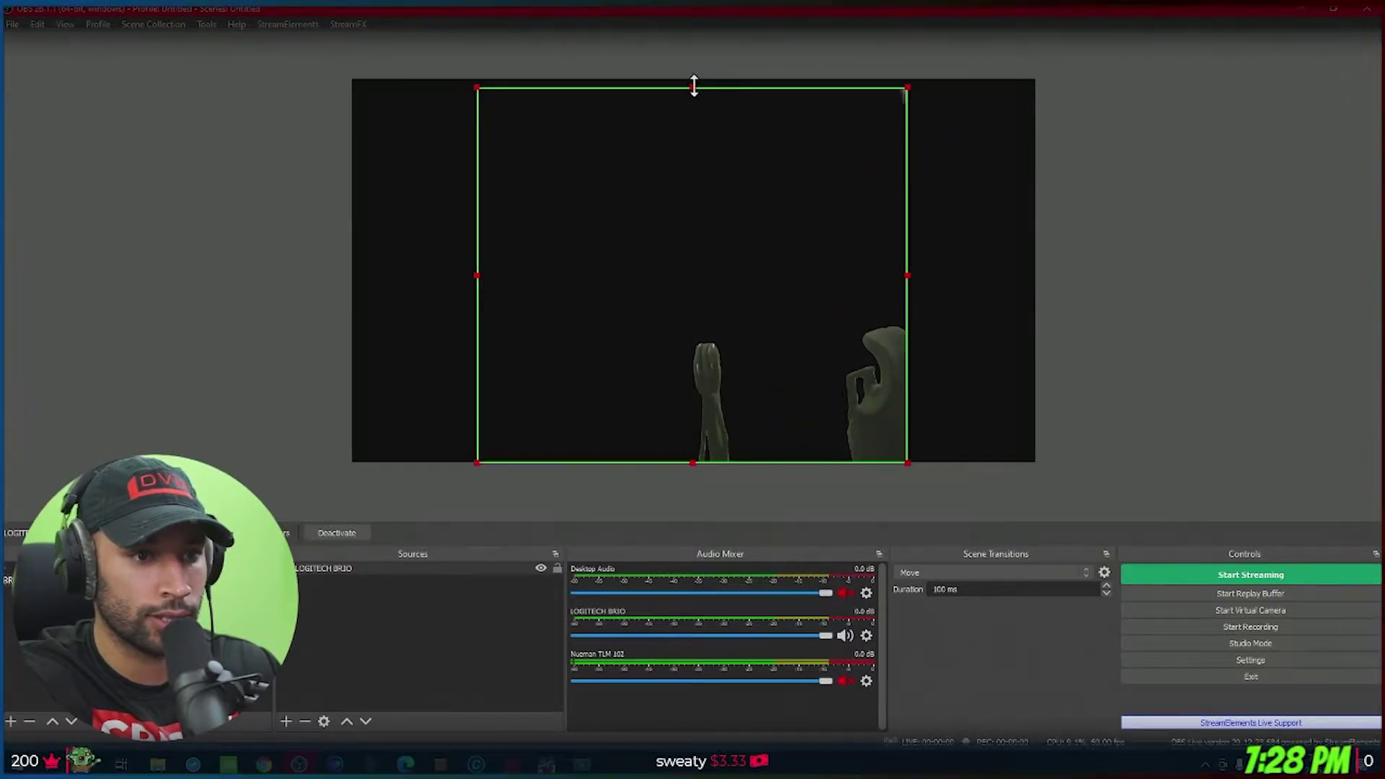
drag(694, 86, 694, 80)
click(186, 345)
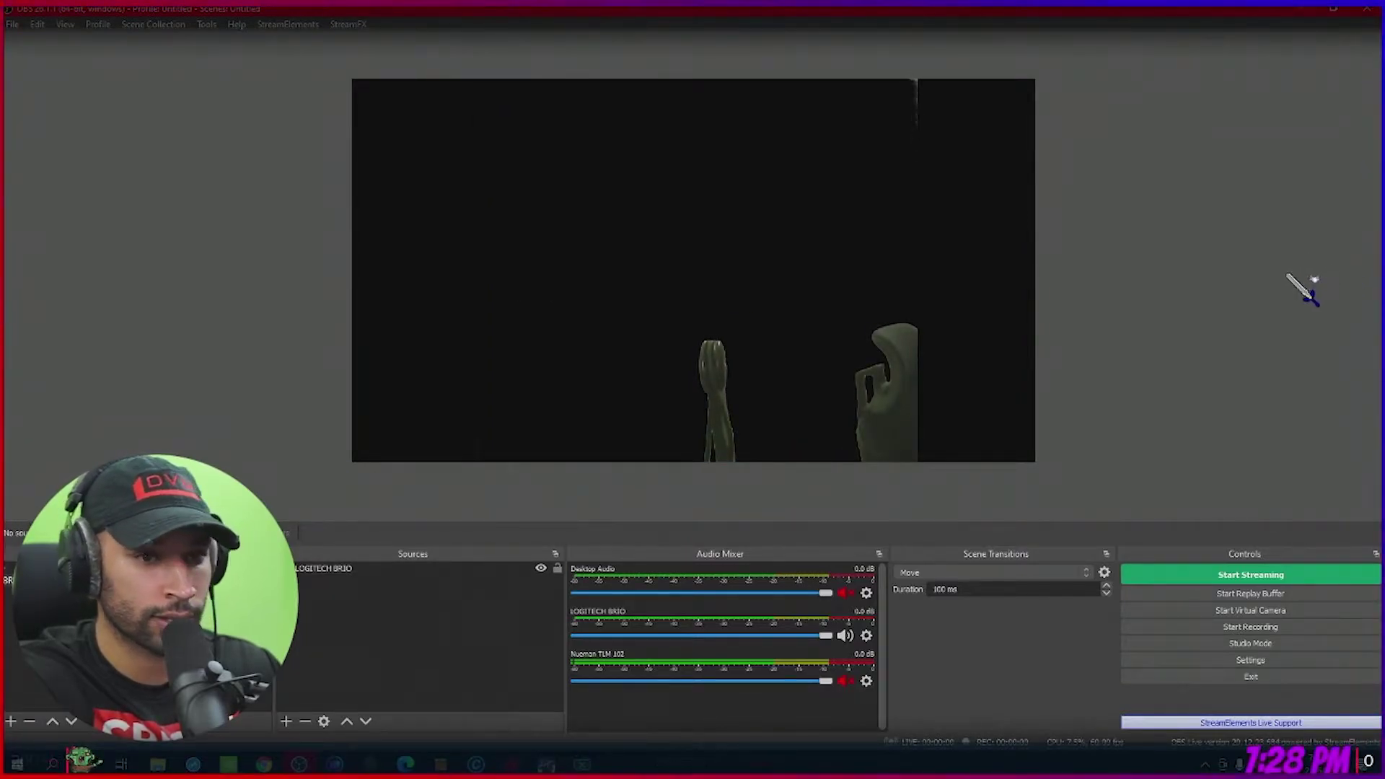
Trim a little more off the webcam's right, left and top edges and fine-tune its position.
click(742, 287)
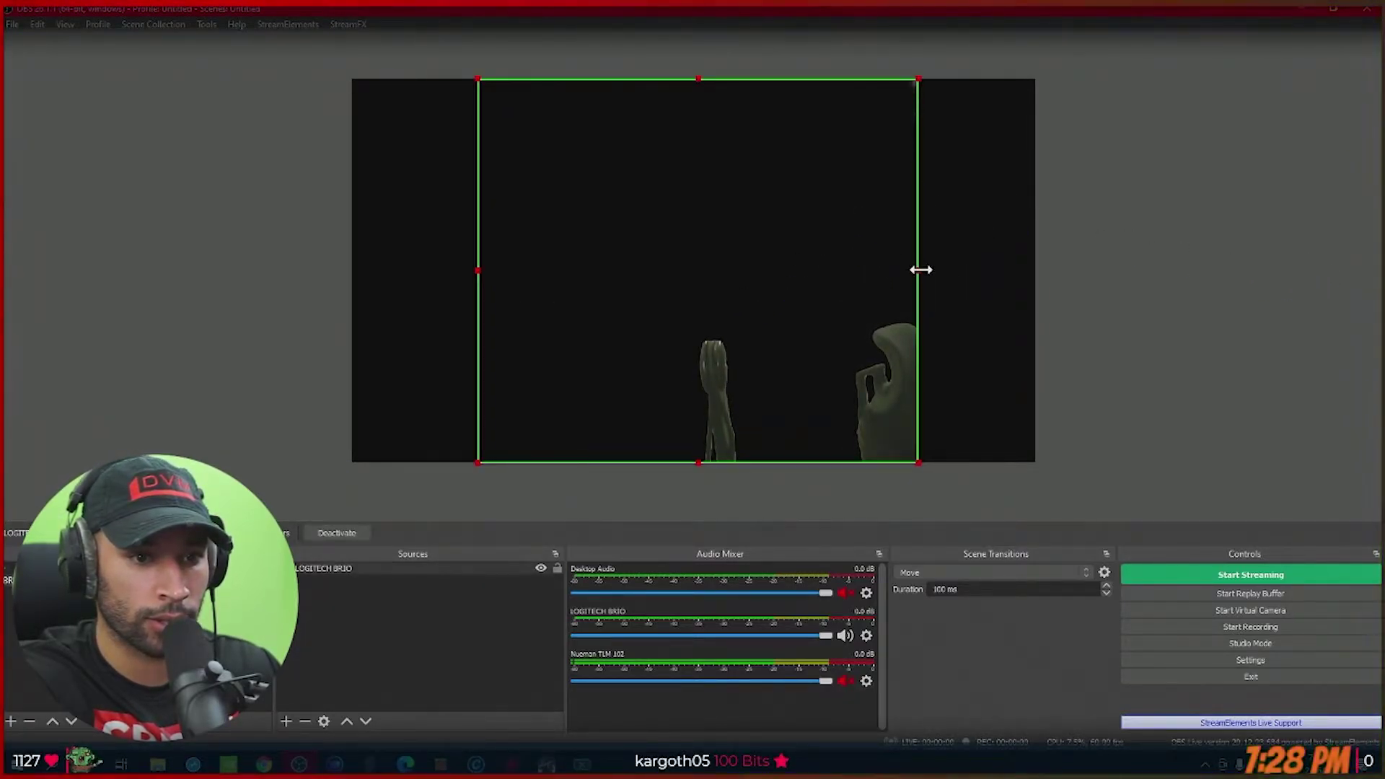
drag(921, 270, 913, 270)
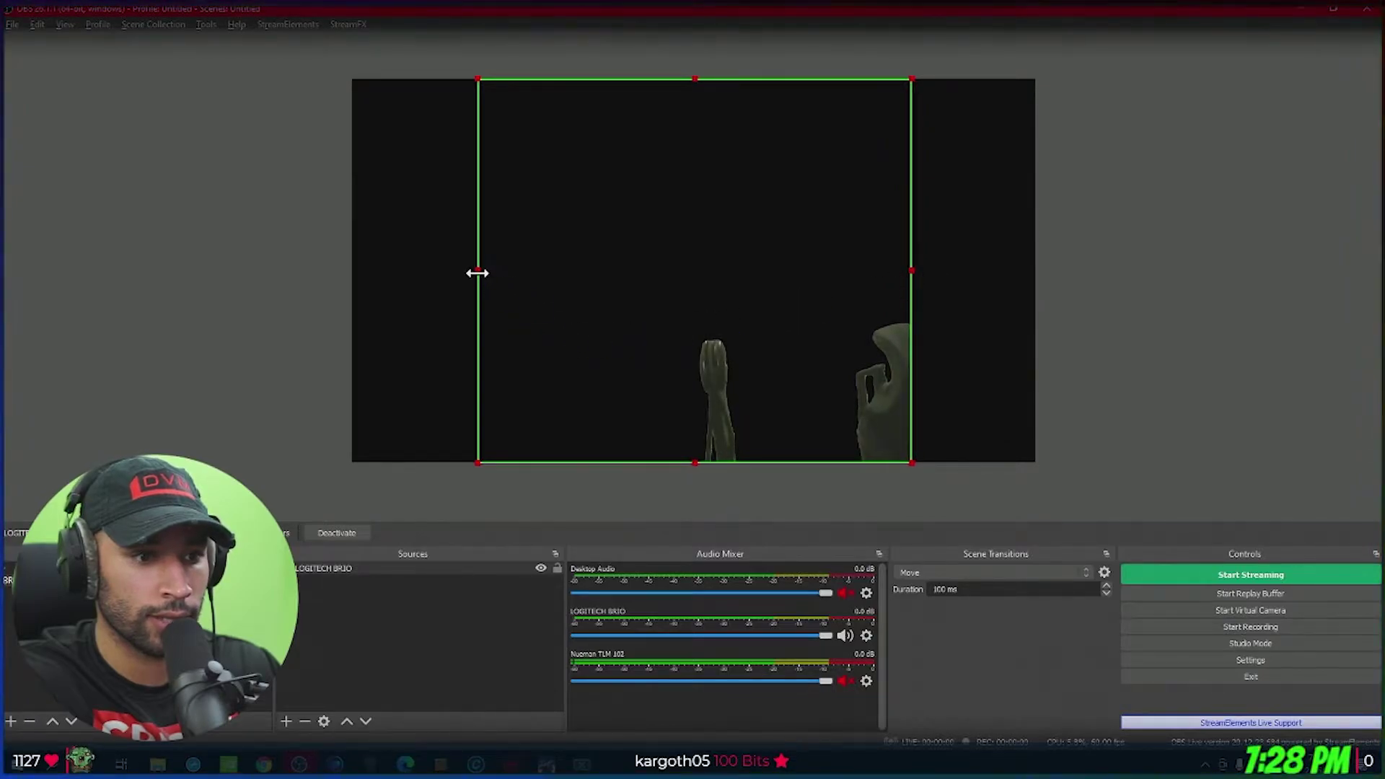
drag(477, 272, 487, 272)
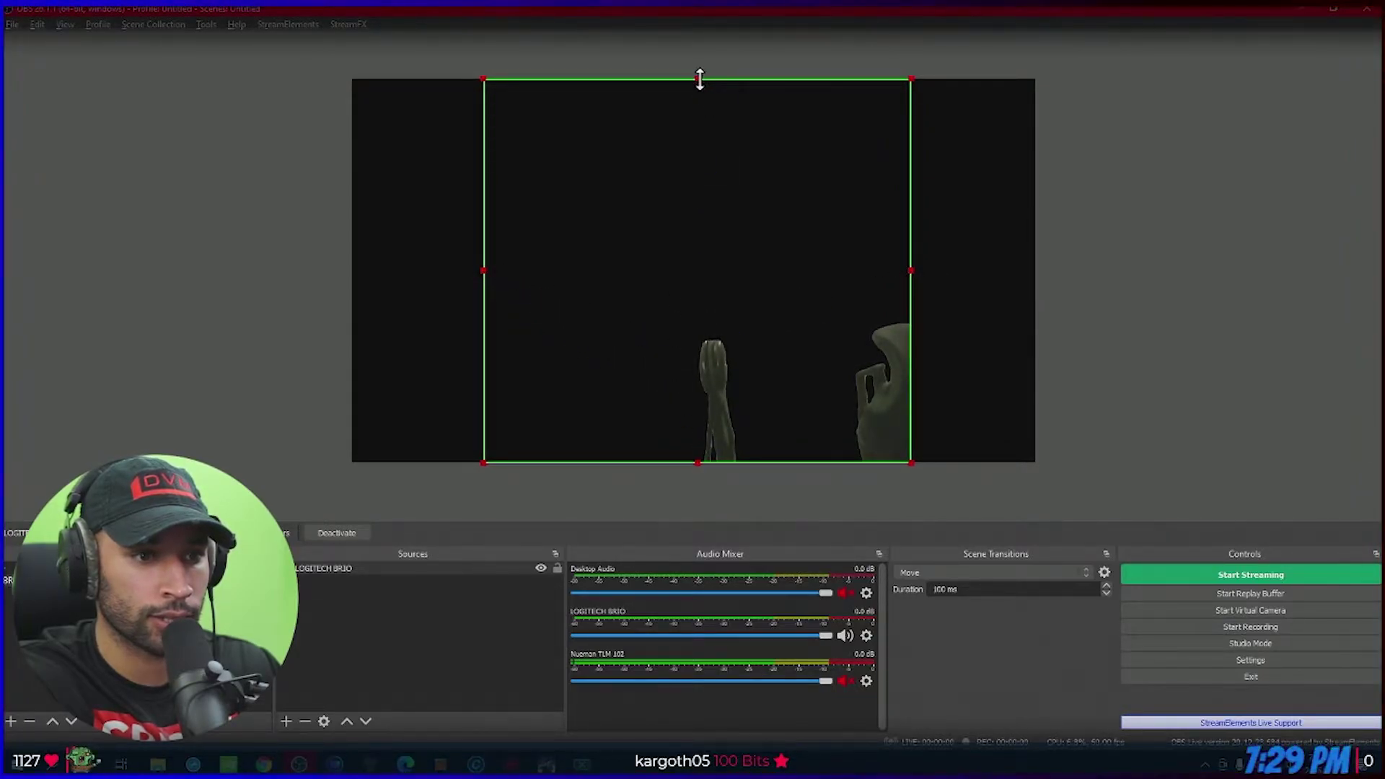
drag(698, 78, 700, 84)
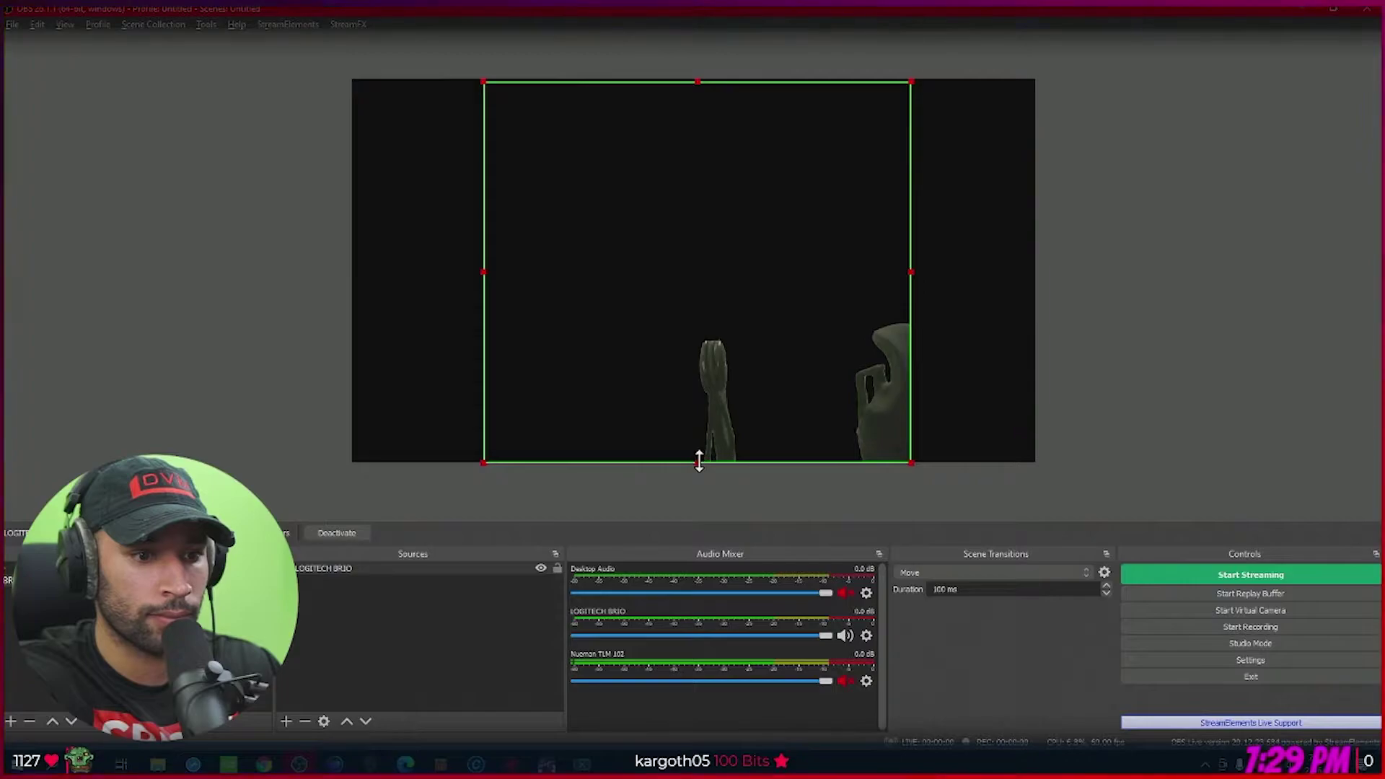
click(1273, 303)
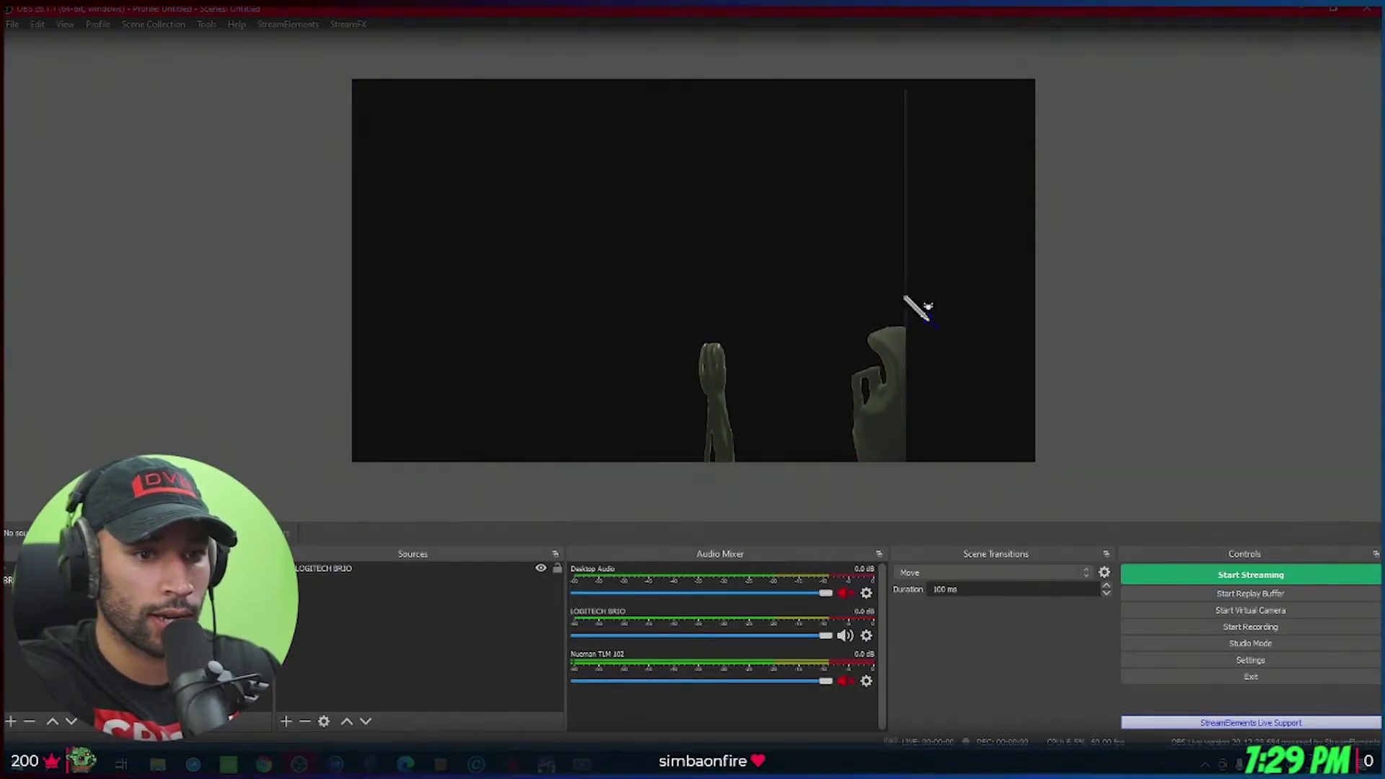
drag(908, 300, 912, 266)
drag(829, 296, 820, 300)
click(141, 337)
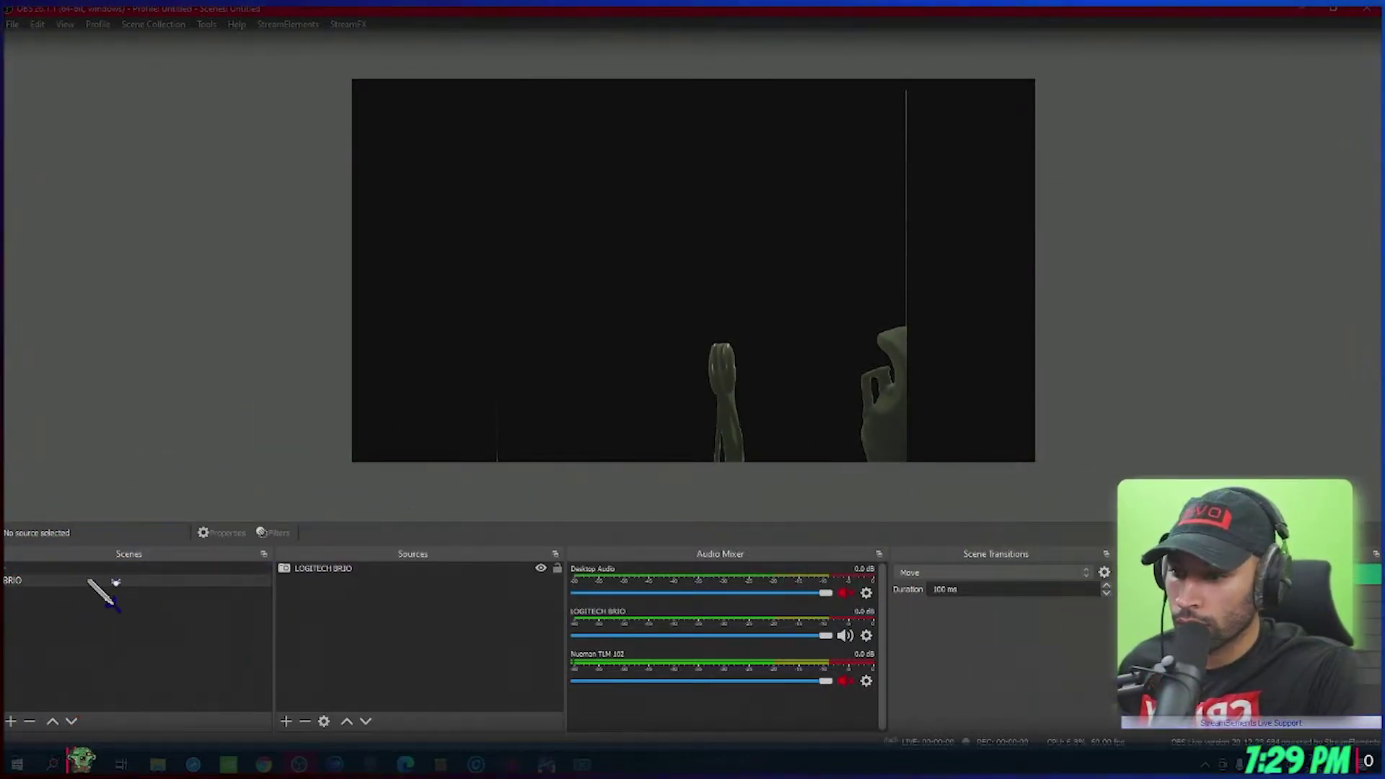
Duplicate the BRIO scene as a new scene named VFX.
right_click(106, 584)
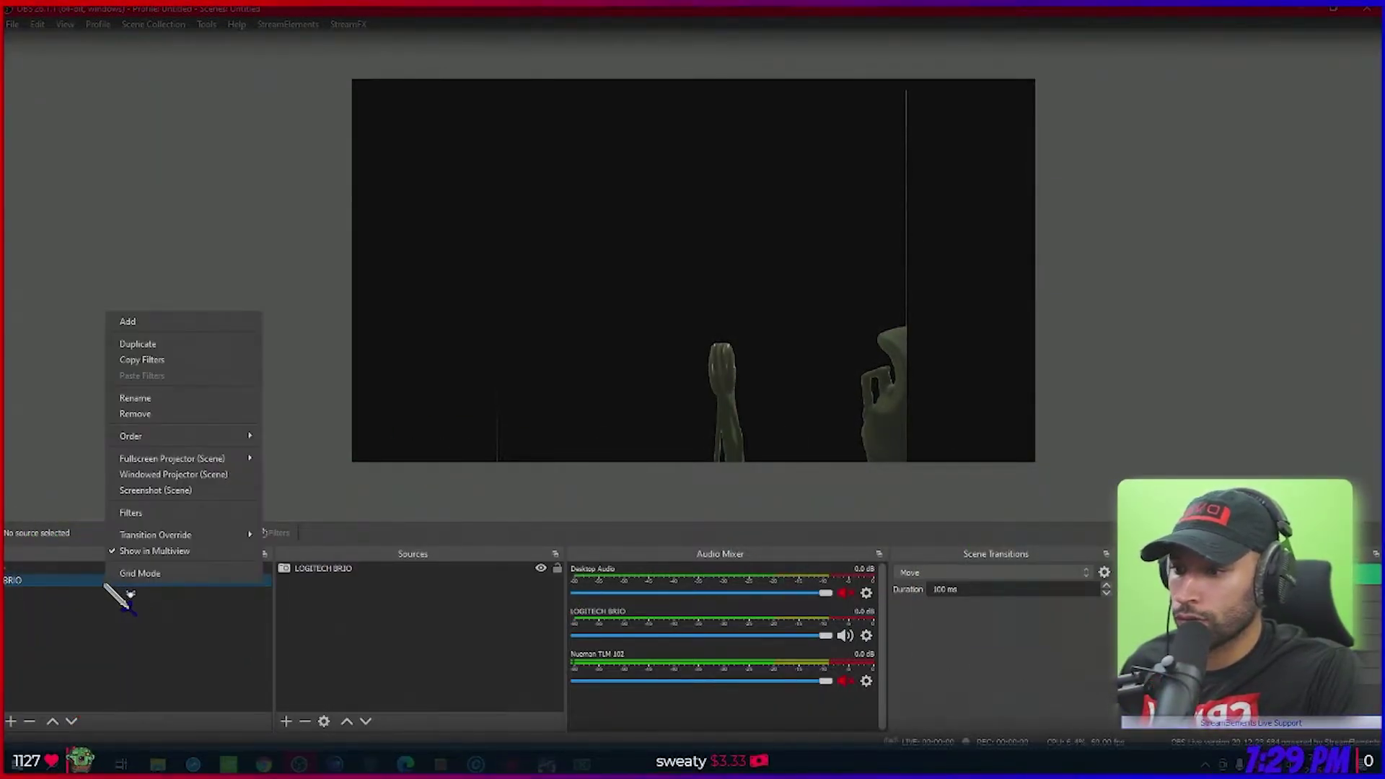
click(161, 345)
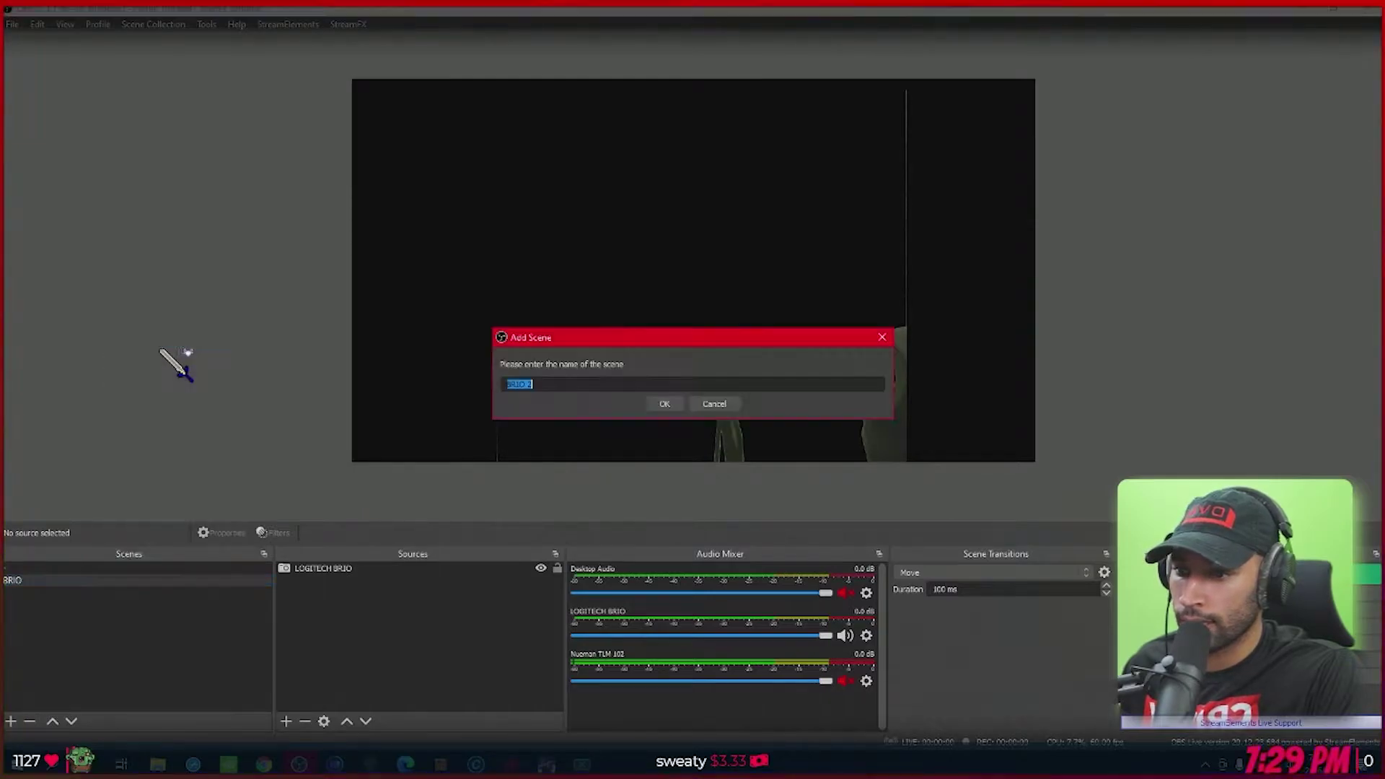
text(WFX 2)
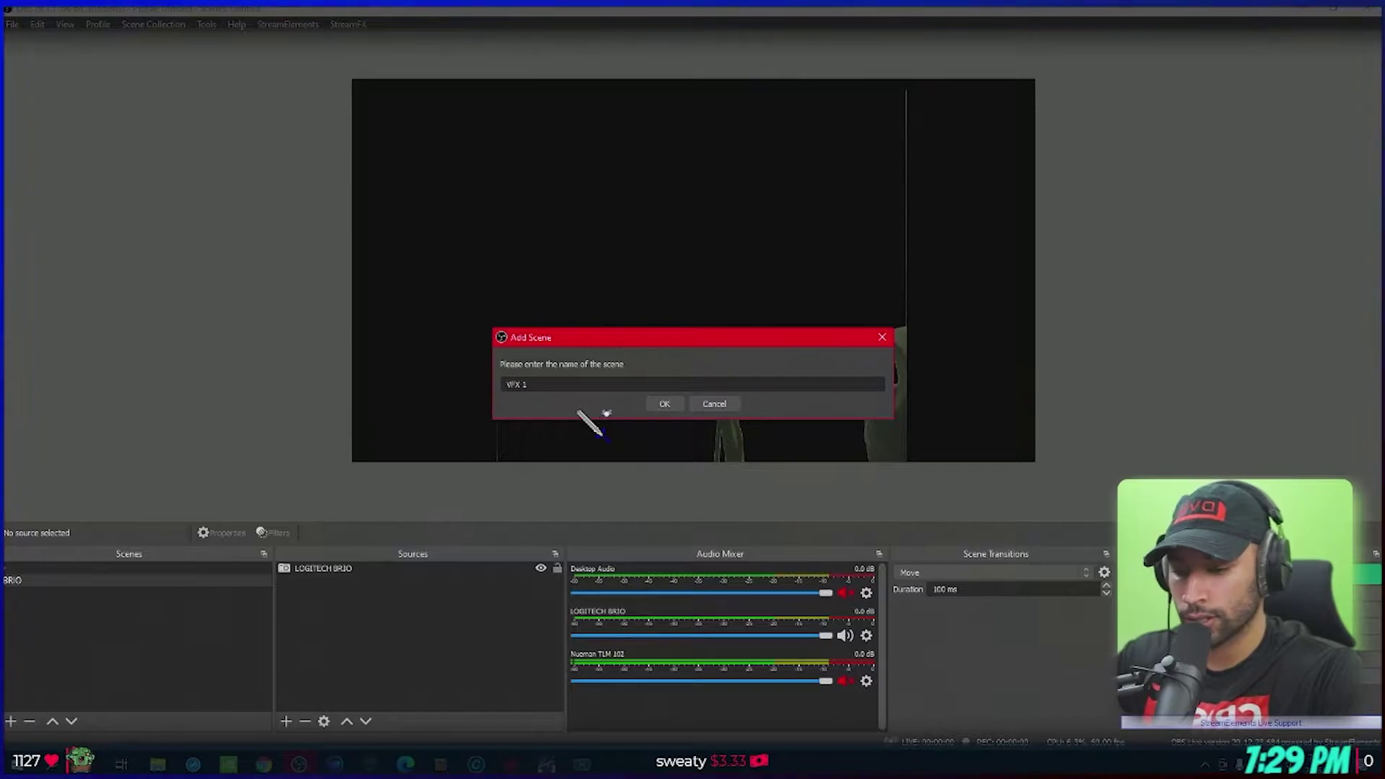
click(658, 403)
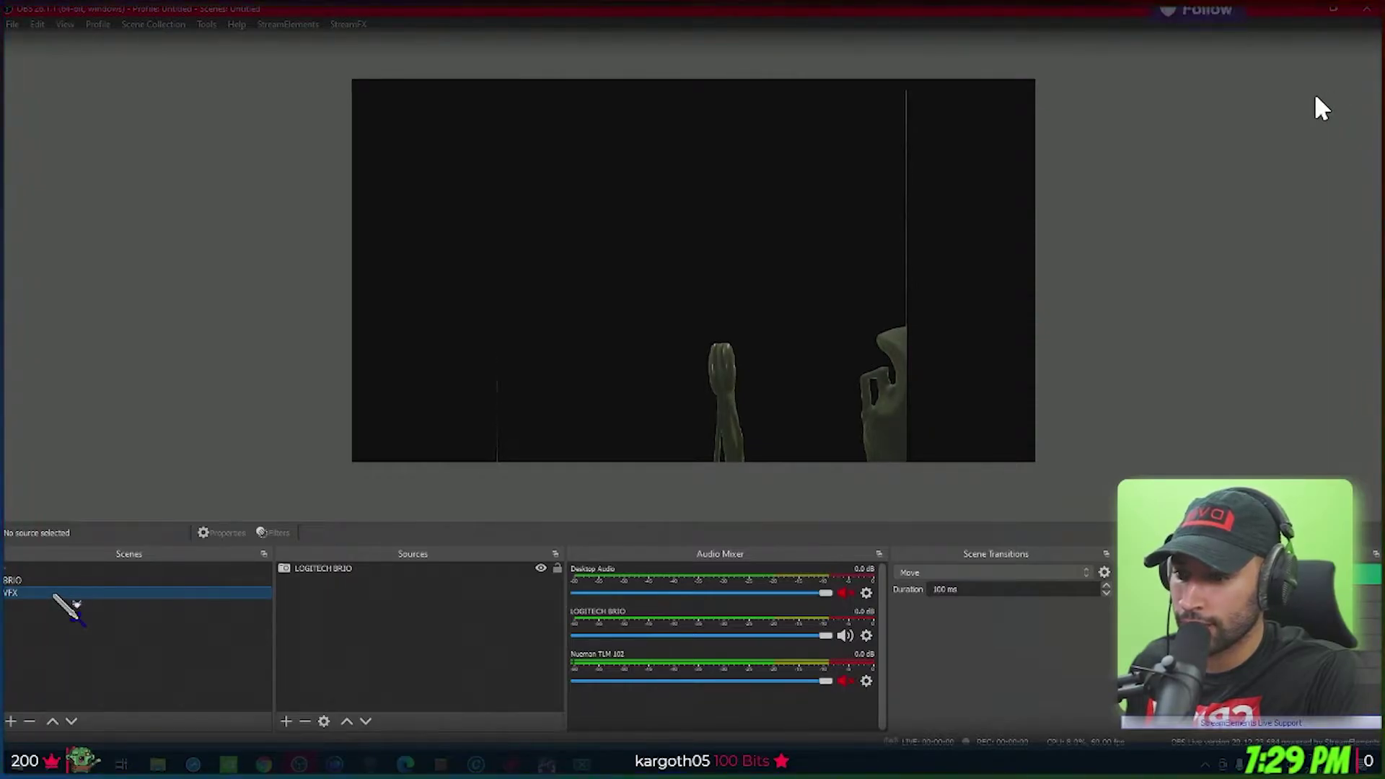
Add a Color Correction filter to VFX with a pure red (#ff0000) tint.
right_click(55, 593)
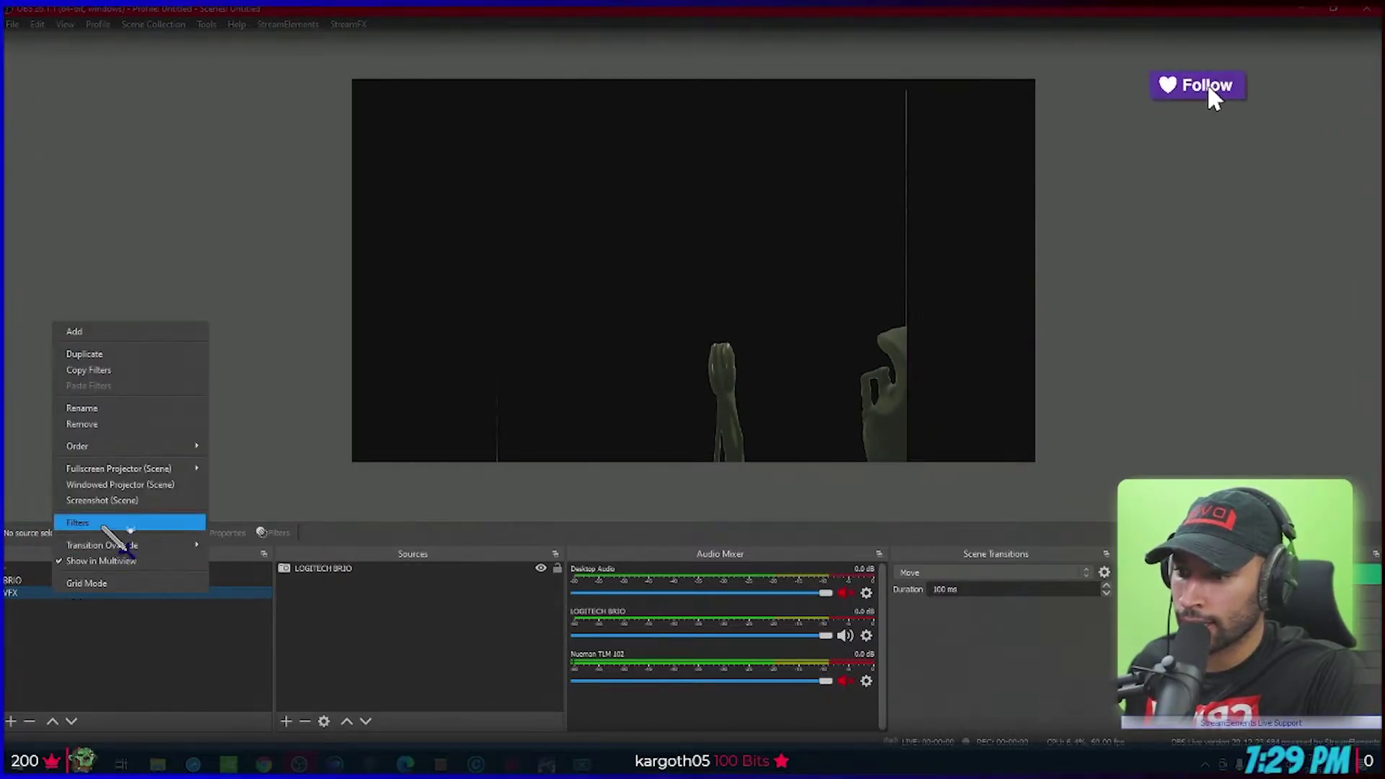
click(105, 525)
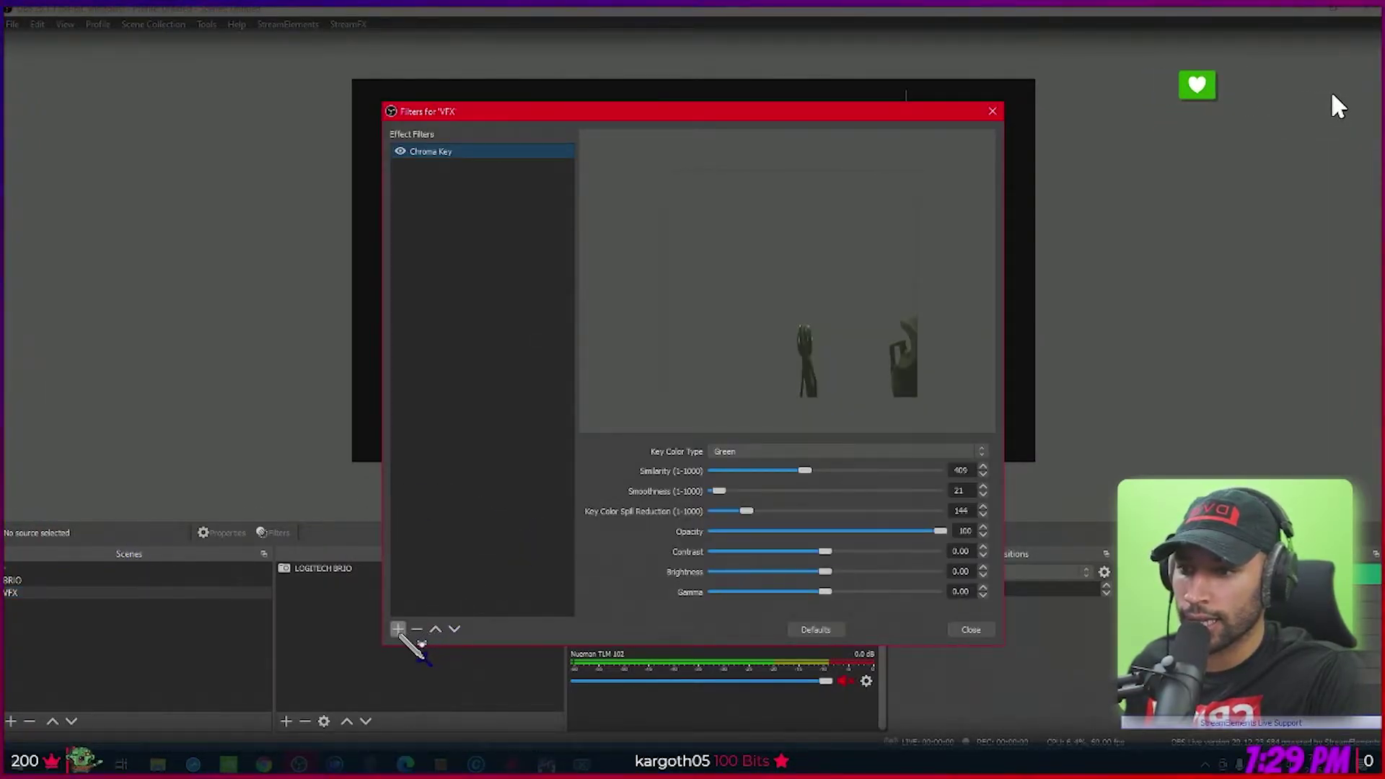
click(397, 629)
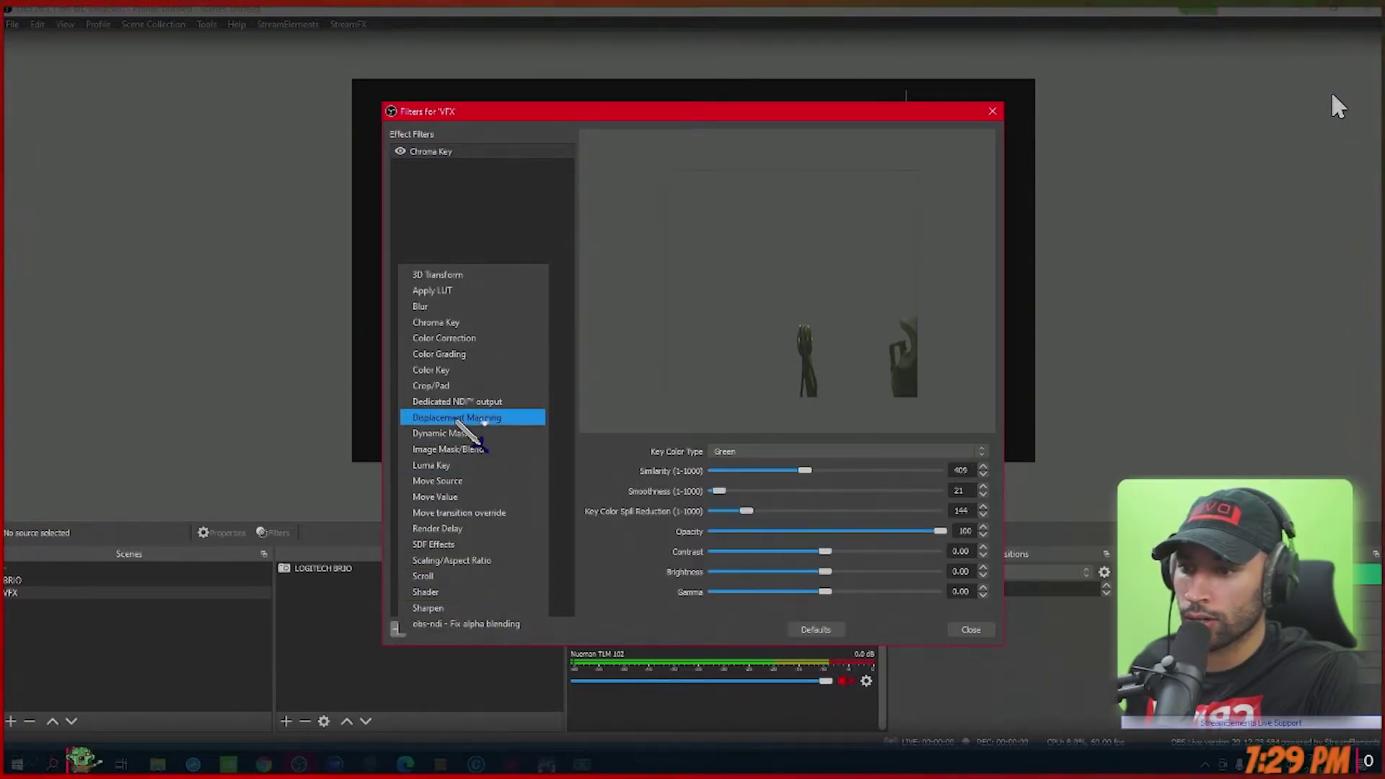
click(460, 338)
click(664, 404)
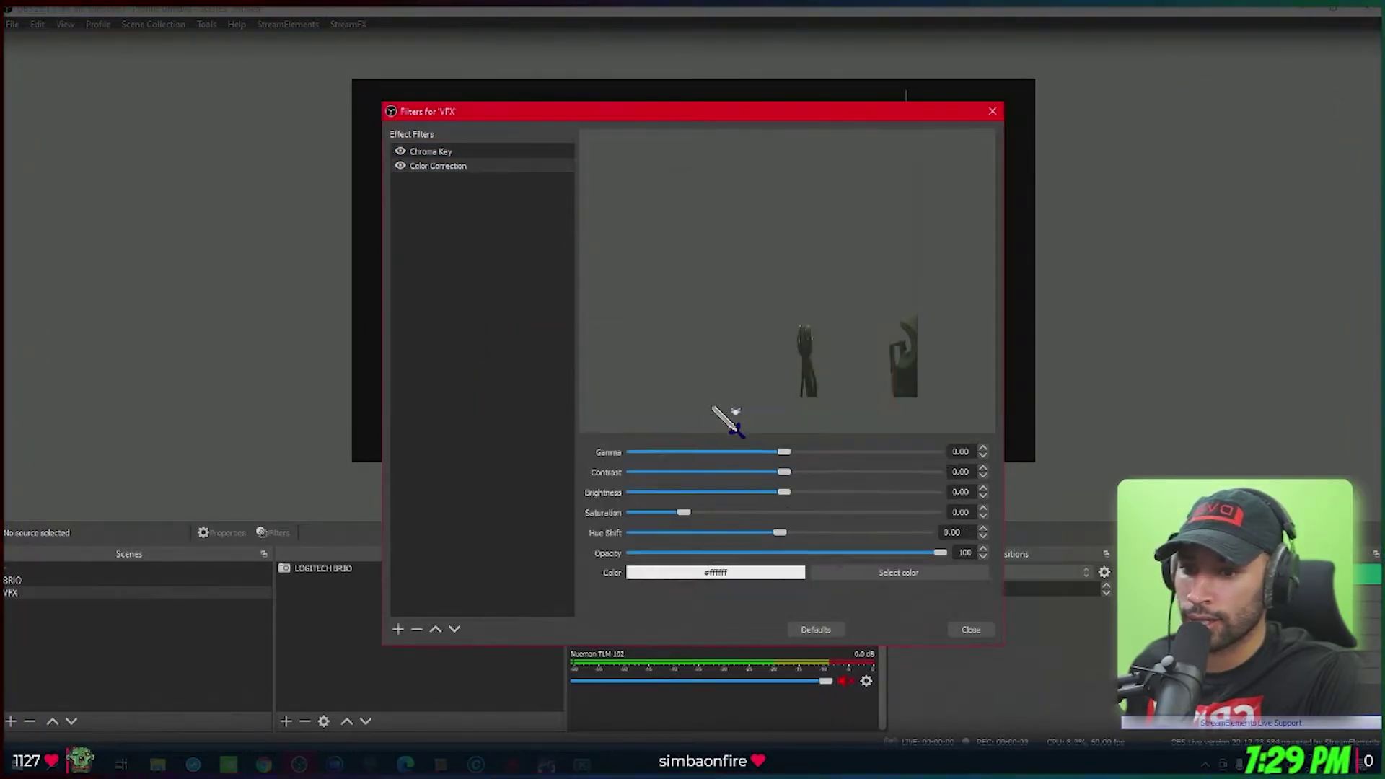
click(898, 572)
click(543, 323)
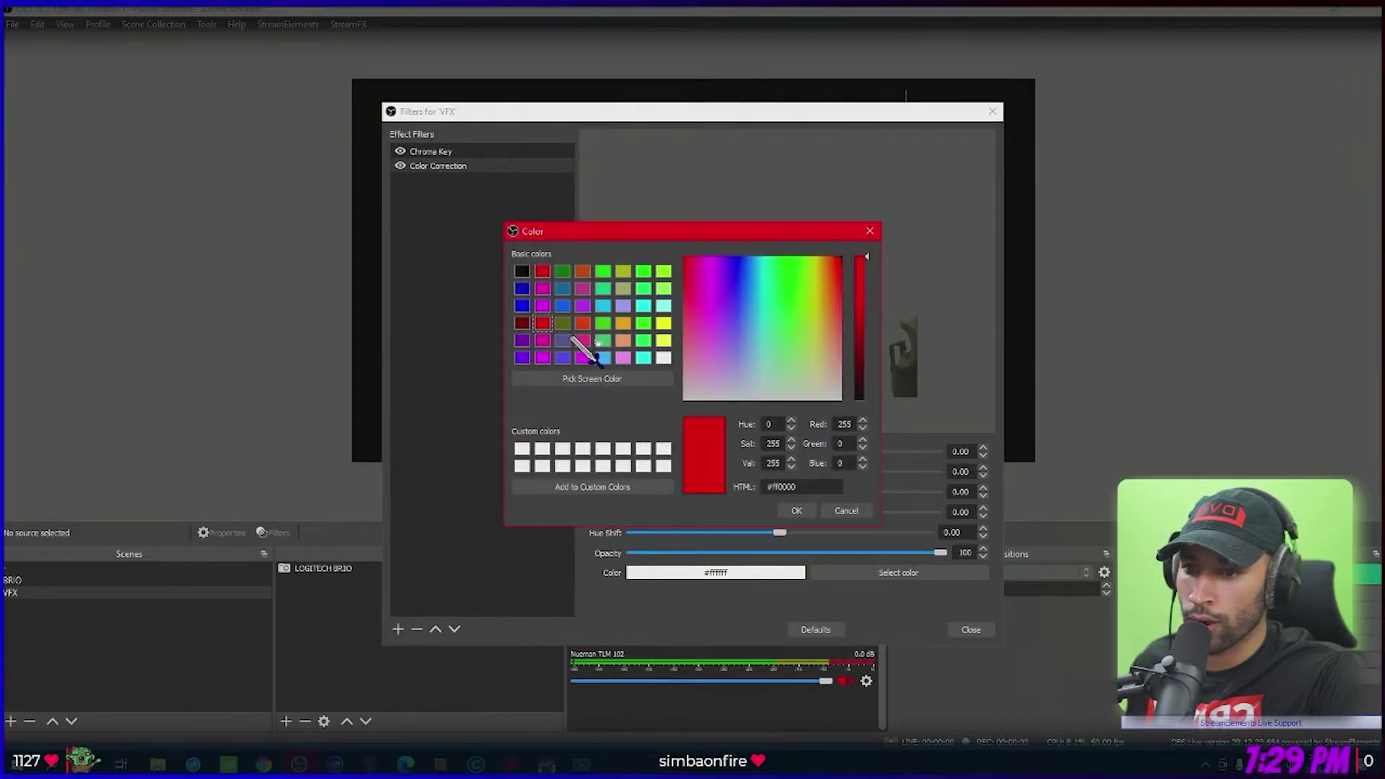
click(806, 512)
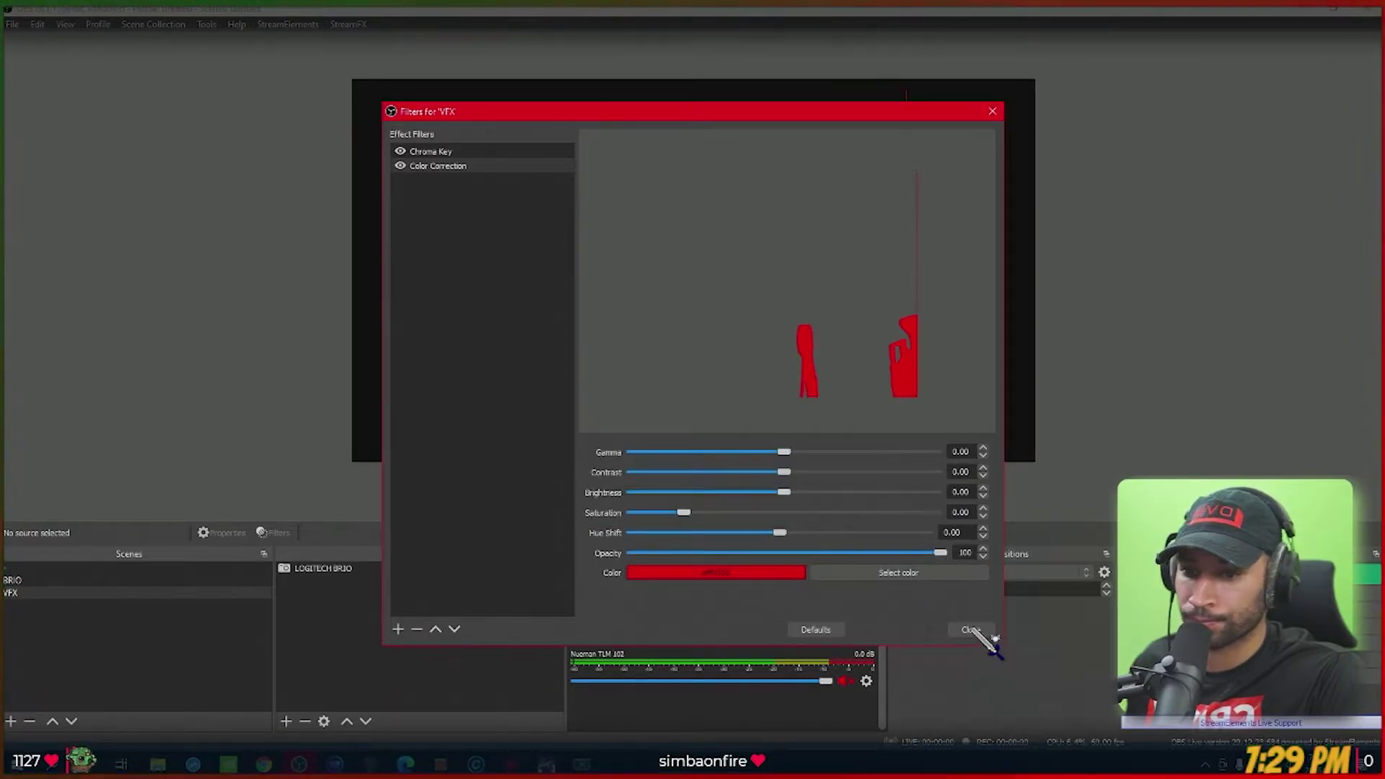
click(974, 630)
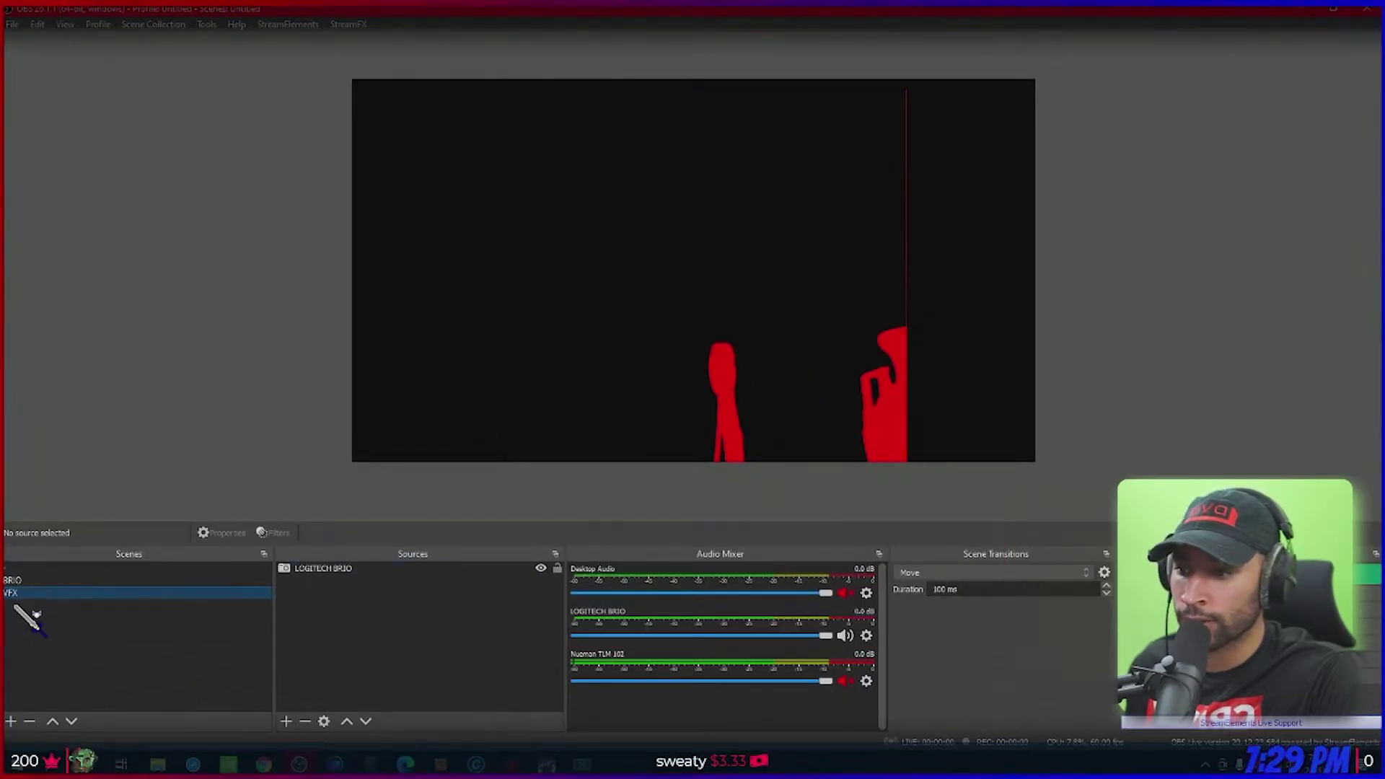
Create a new scene named MASTER VFX.
click(11, 721)
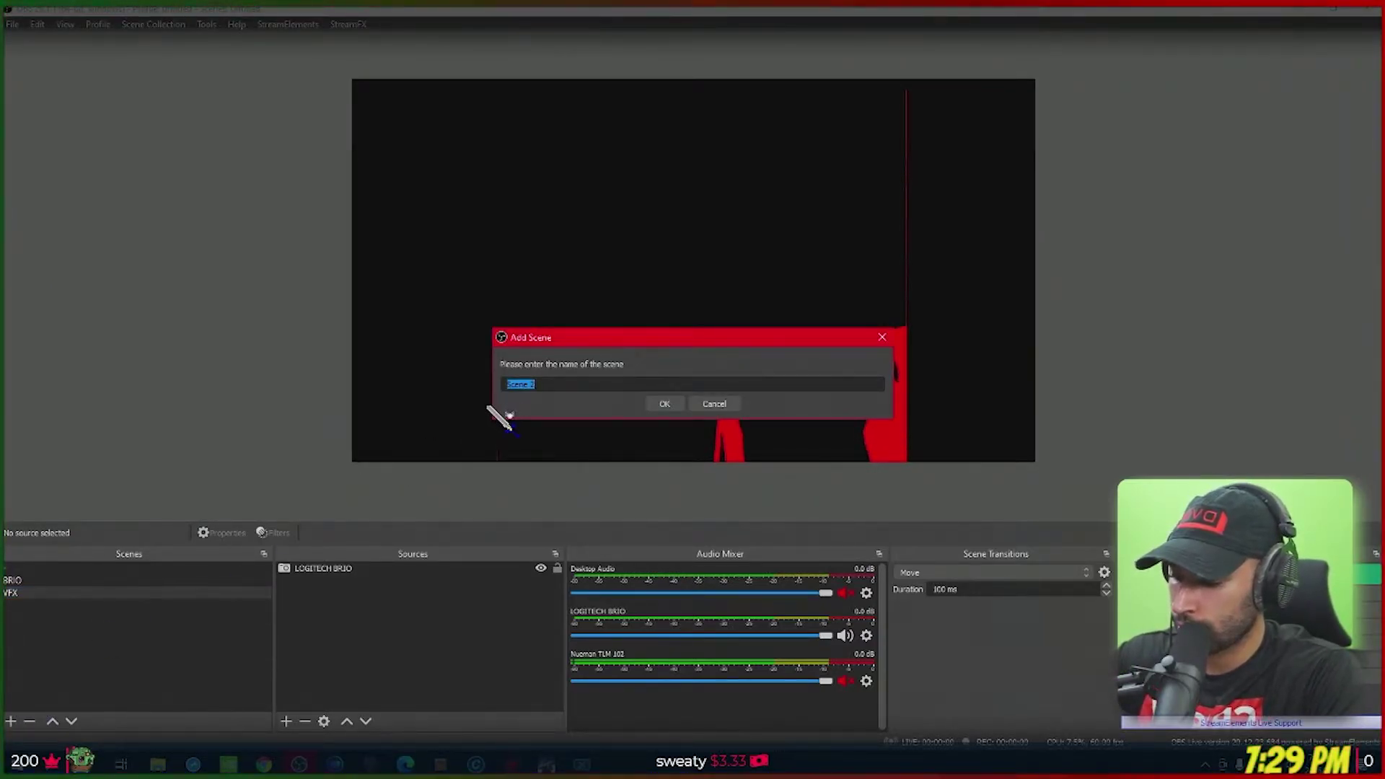
text(MASTER VFX)
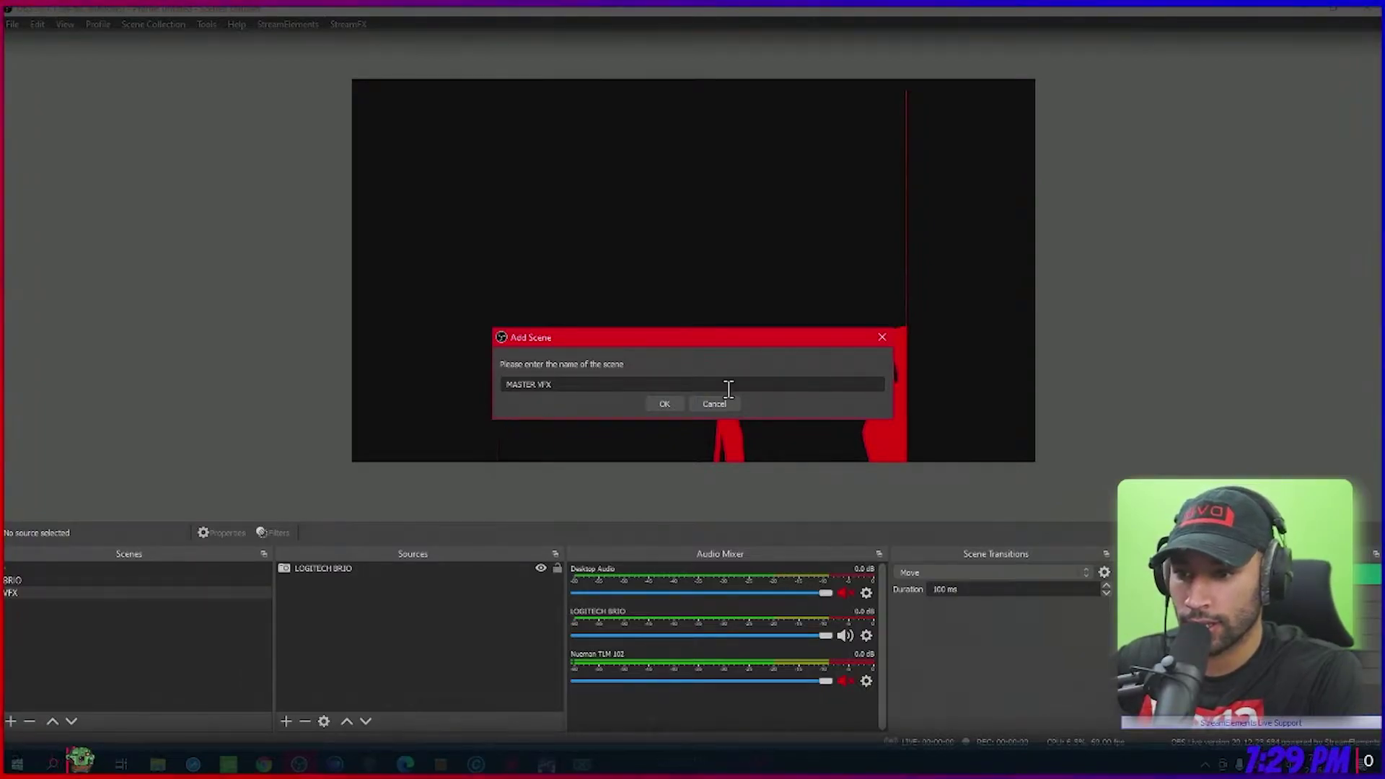
click(665, 405)
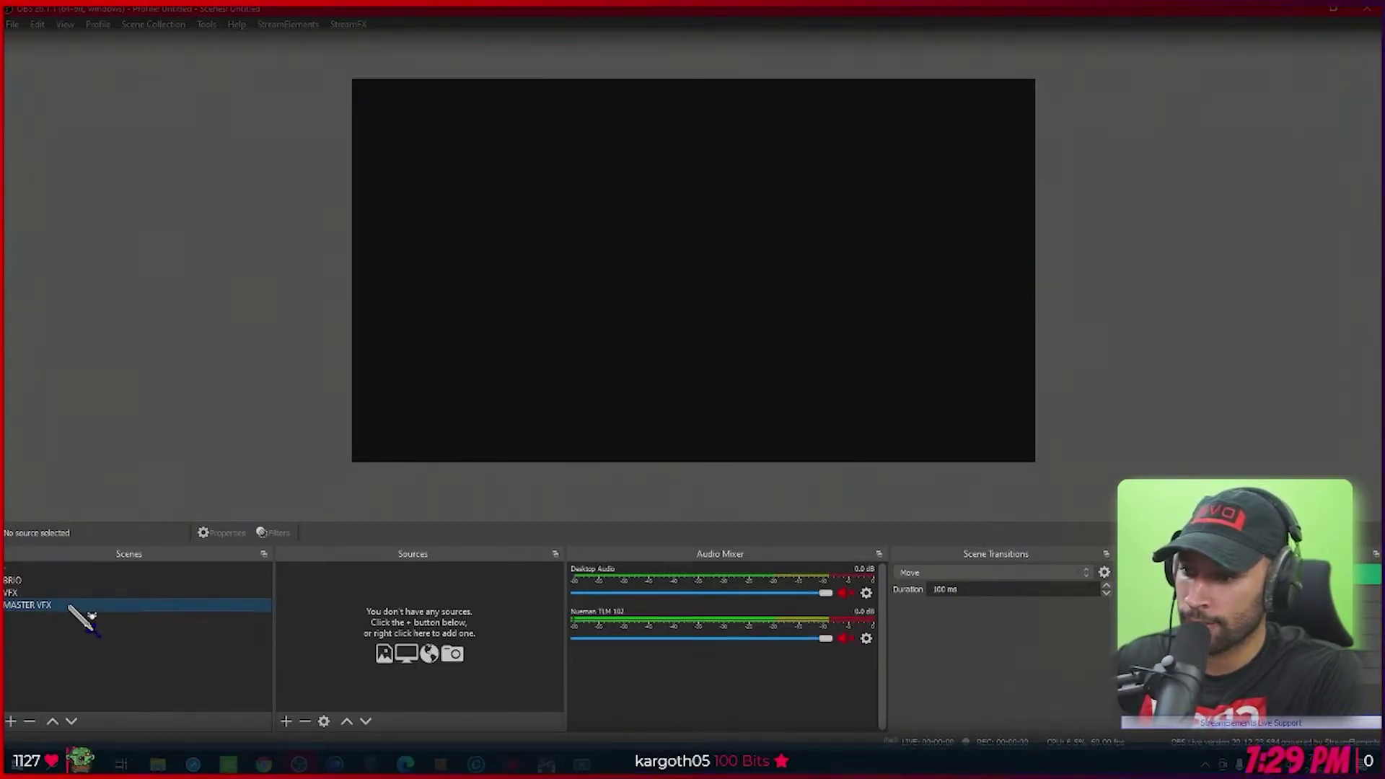
Add the existing BRIO and VFX scenes as sources in MASTER VFX.
click(286, 721)
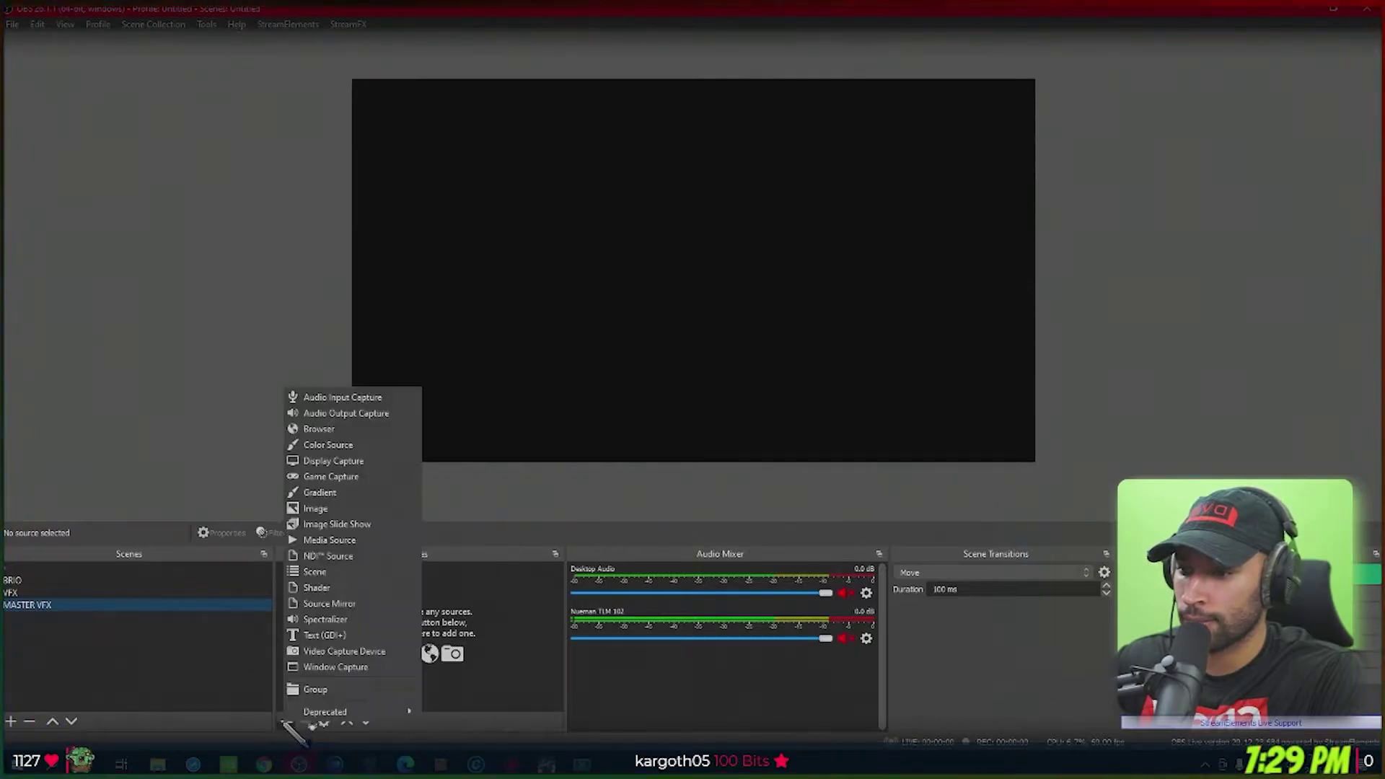
click(375, 571)
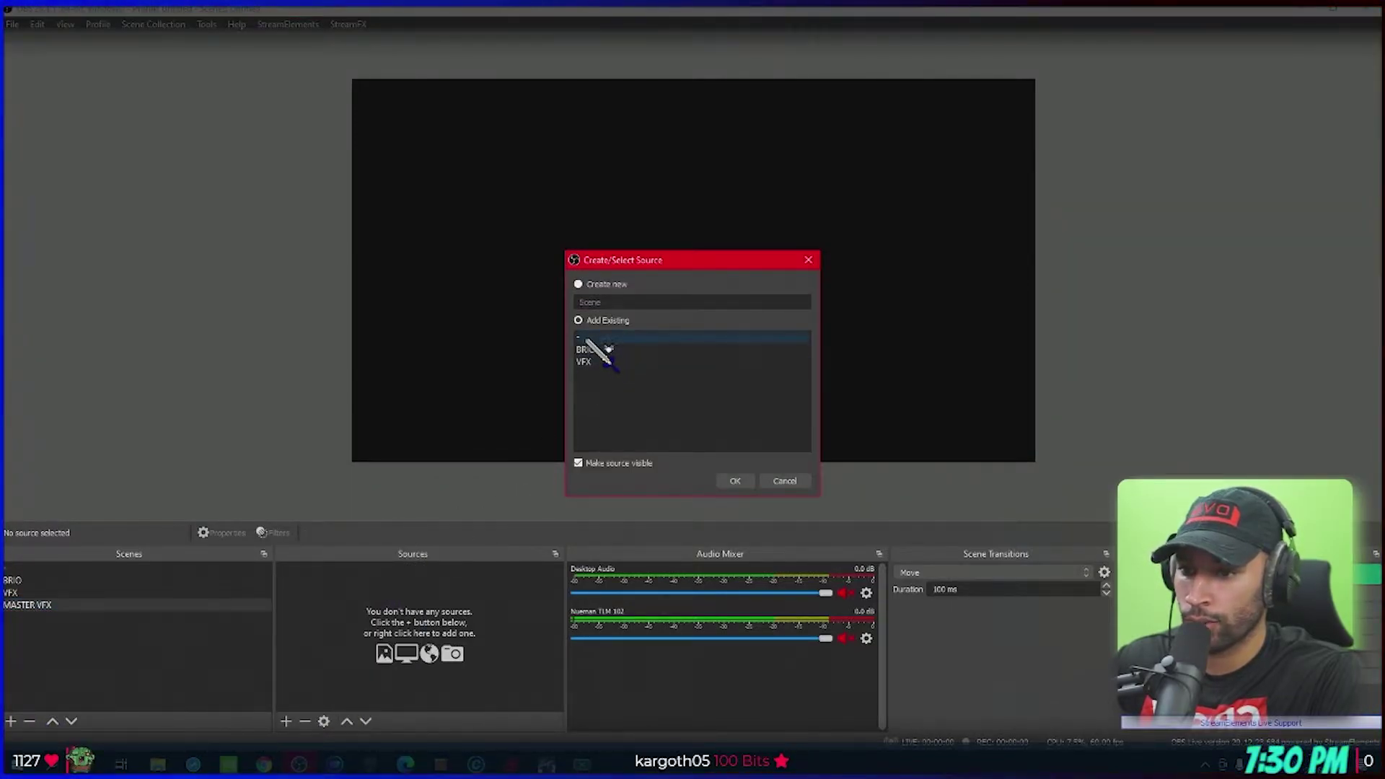
click(590, 350)
click(734, 480)
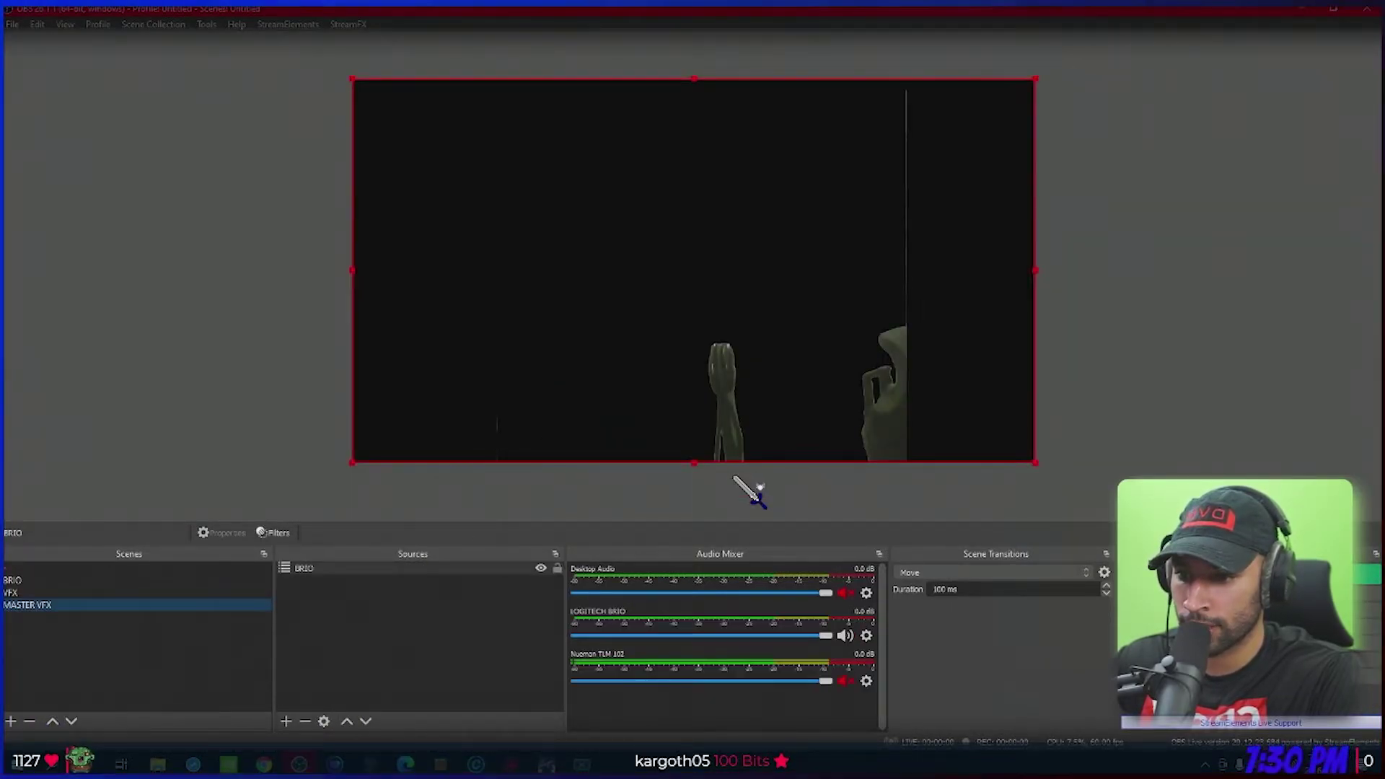
click(287, 721)
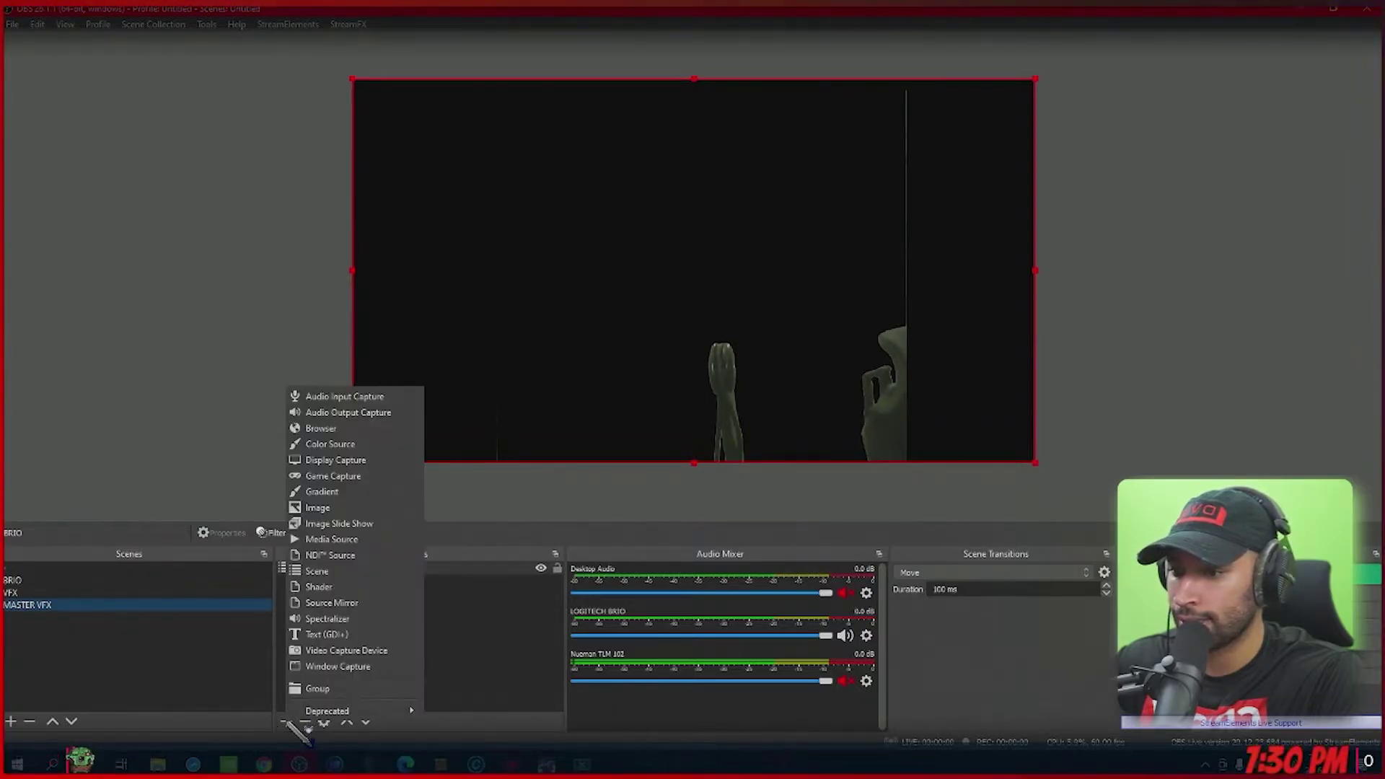
click(369, 570)
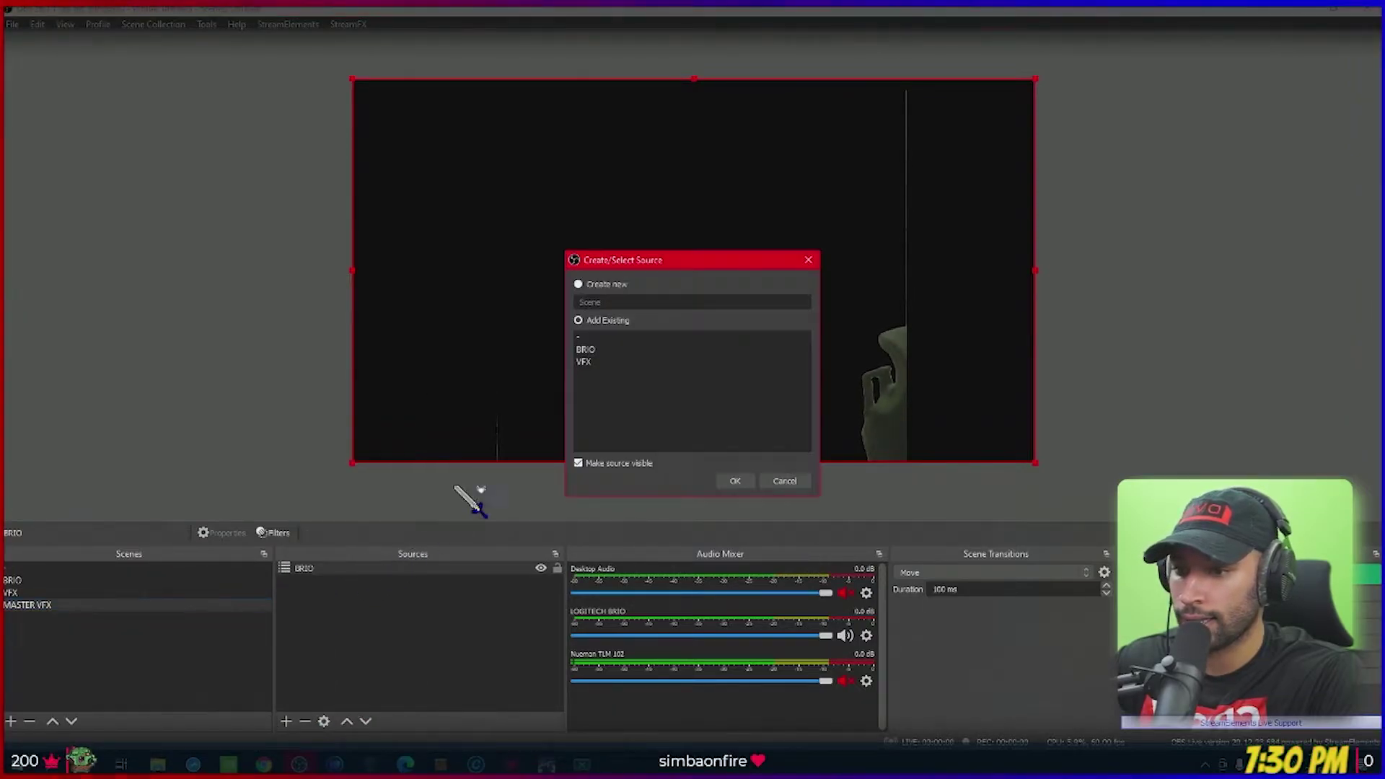
click(588, 361)
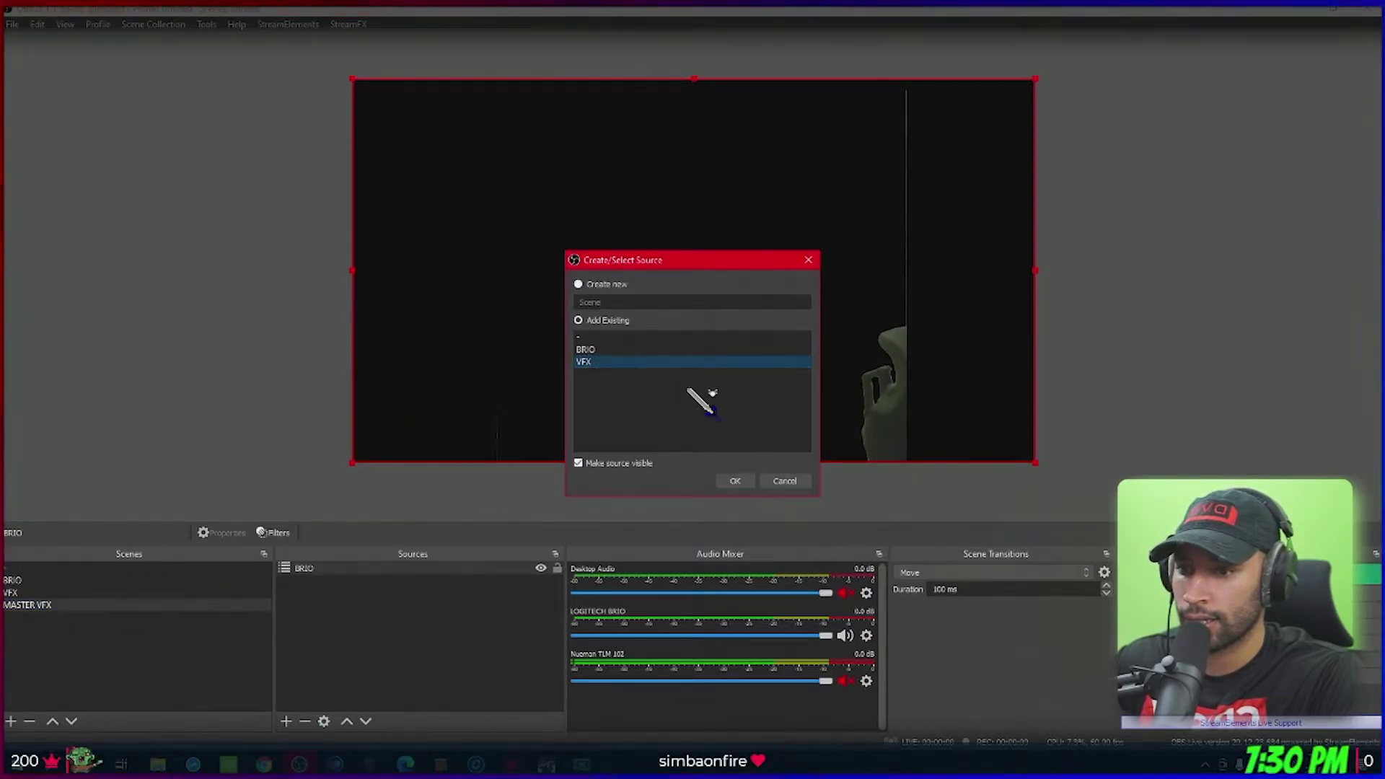
click(734, 480)
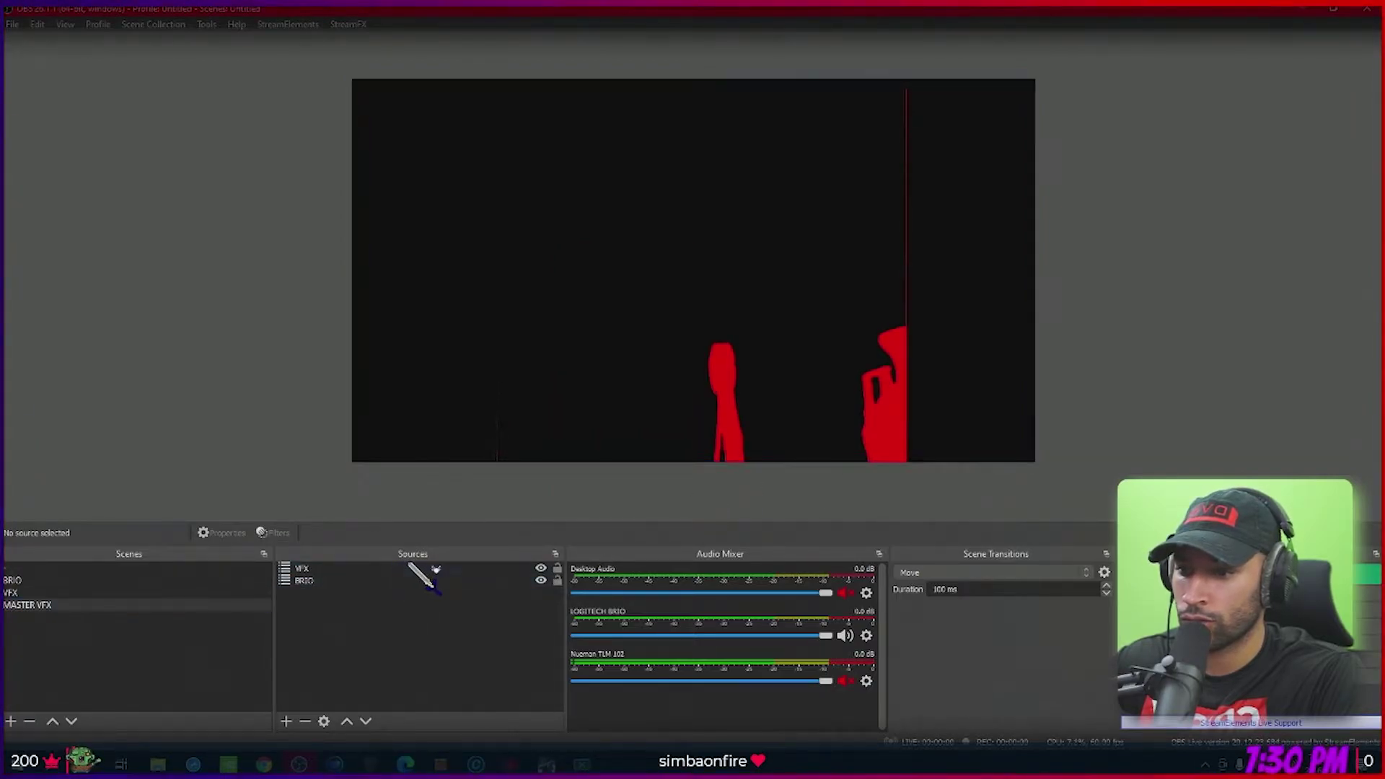
Place BRIO above VFX, then enlarge VFX and offset it up-right to form a red edge.
drag(396, 581, 400, 566)
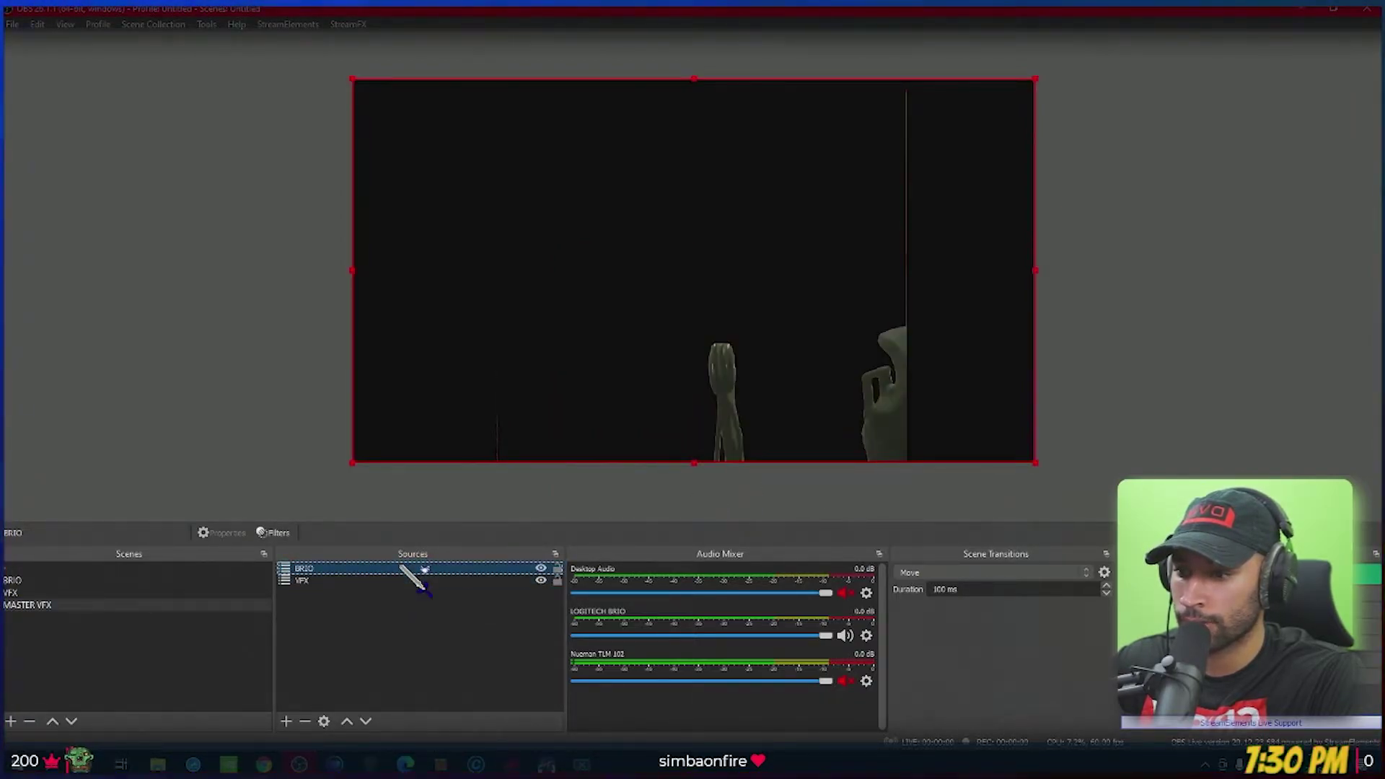
double_click(354, 581)
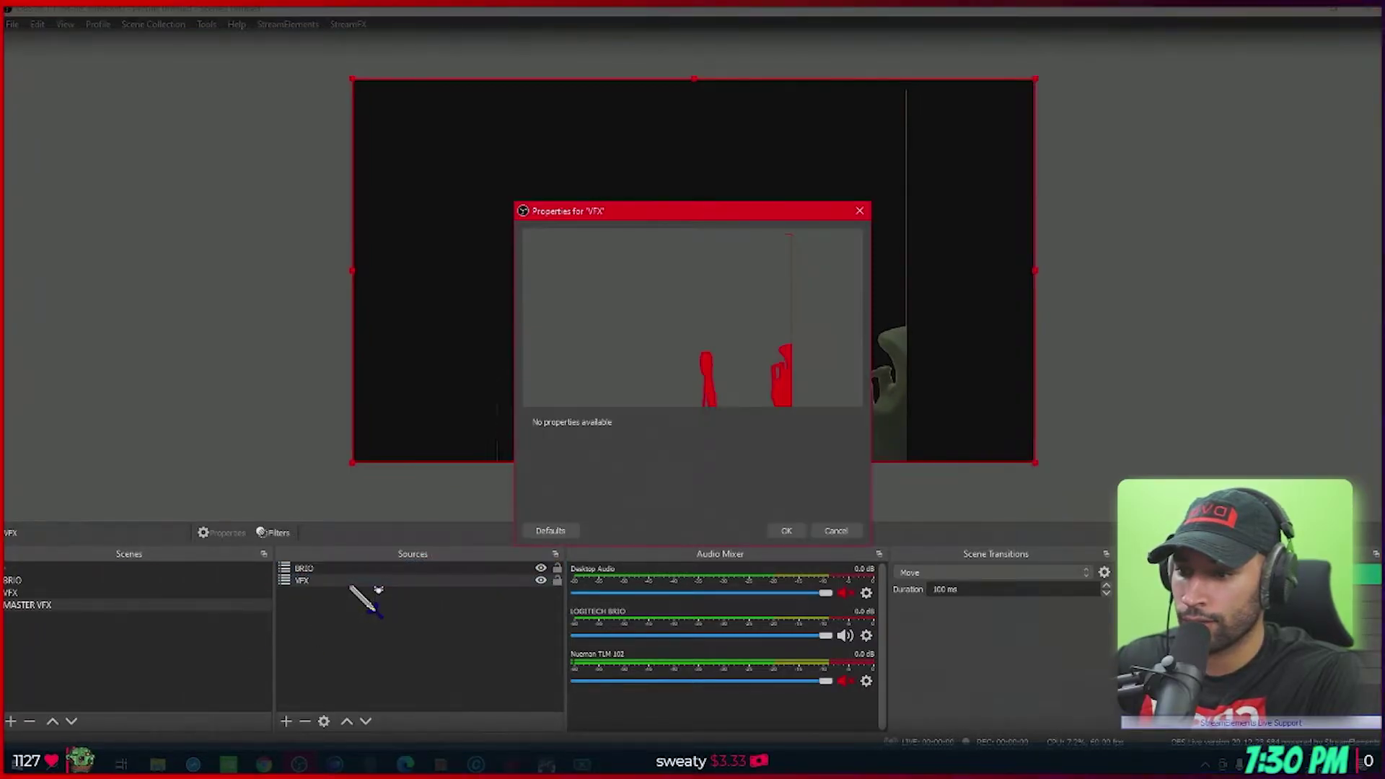
click(837, 531)
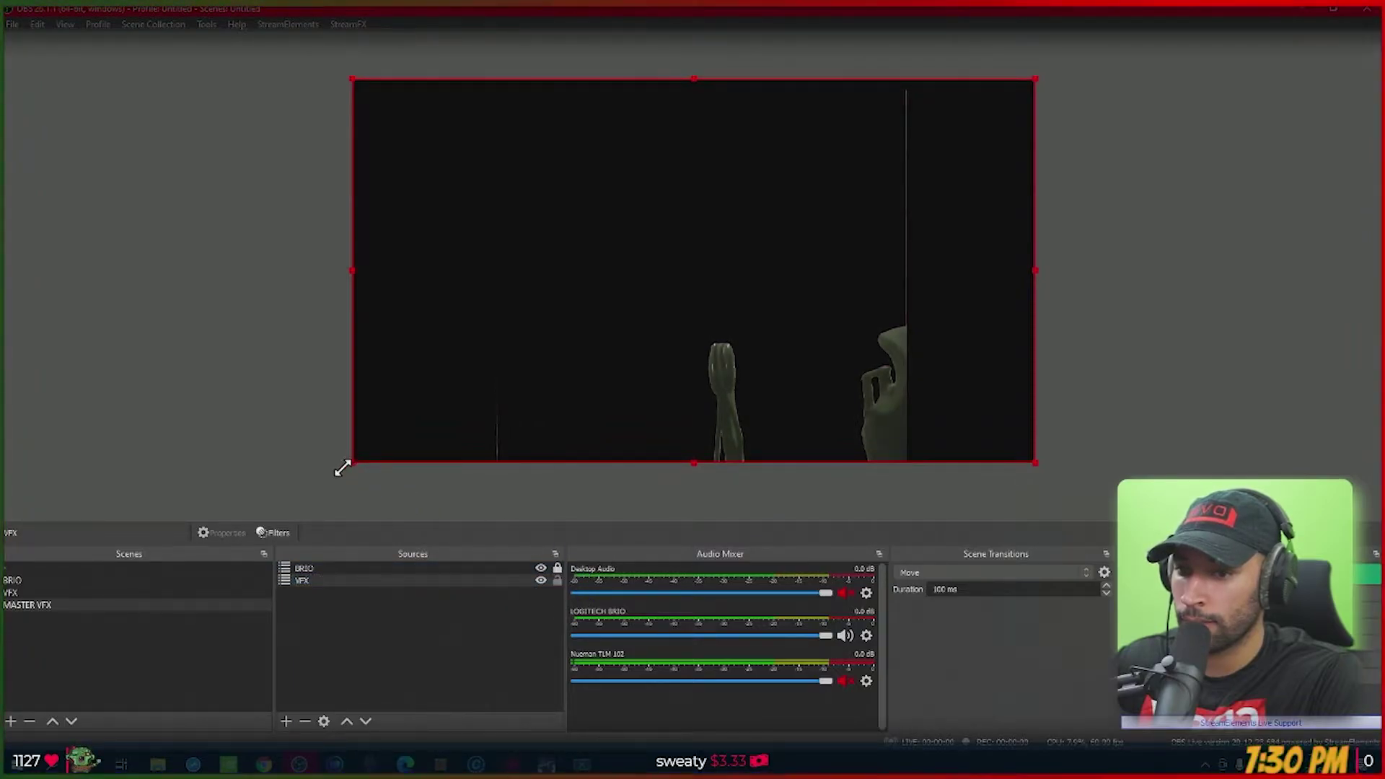
drag(341, 469, 320, 477)
drag(615, 334, 625, 325)
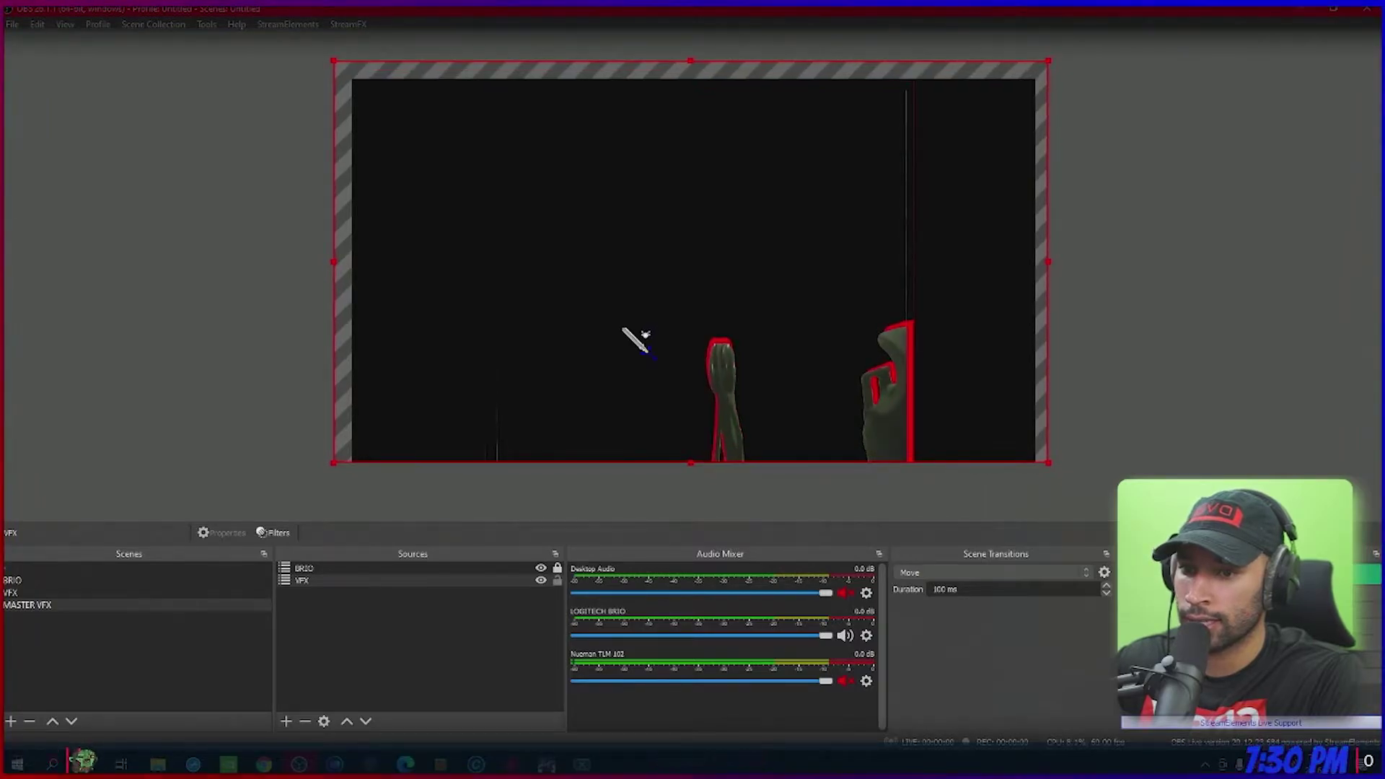
click(1331, 339)
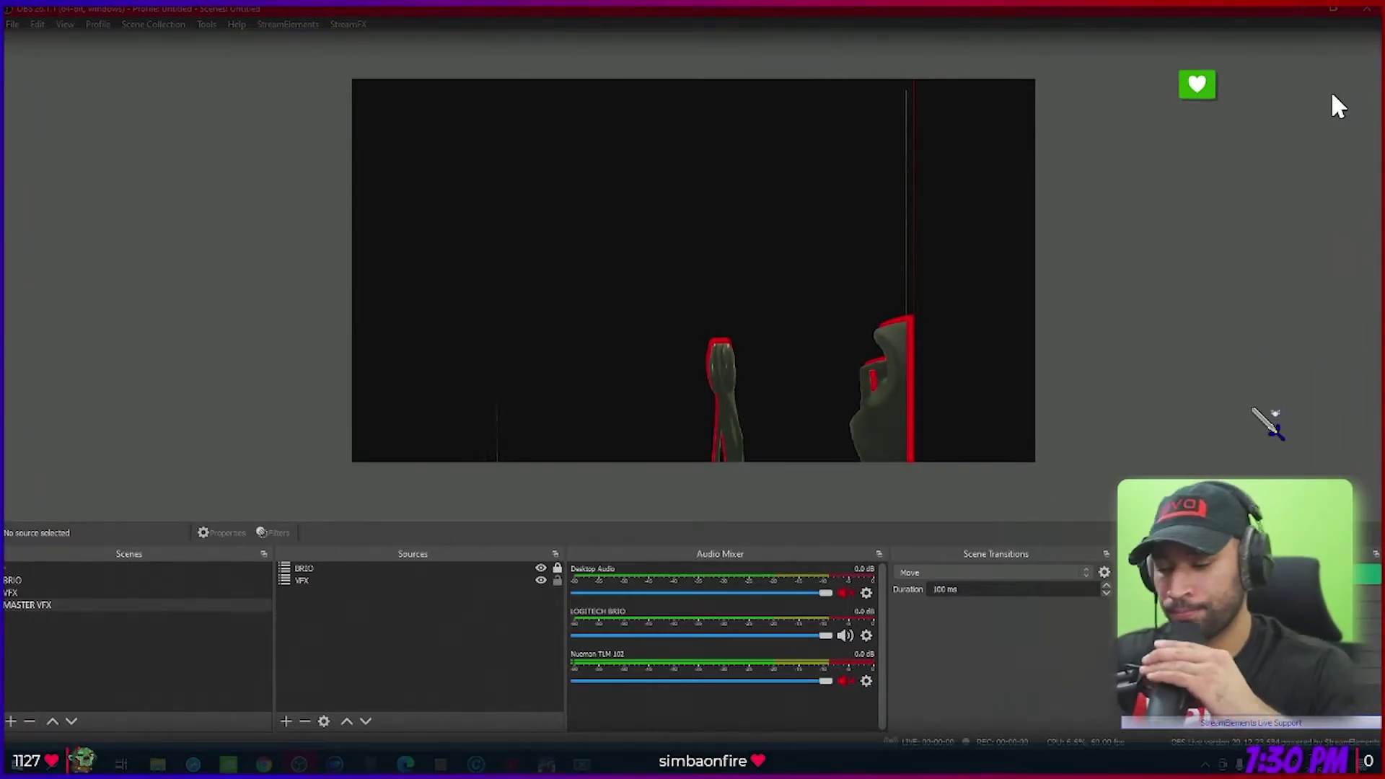
Duplicate the VFX scene as VFX 1 and move it above MASTER VFX in the scene list.
click(72, 592)
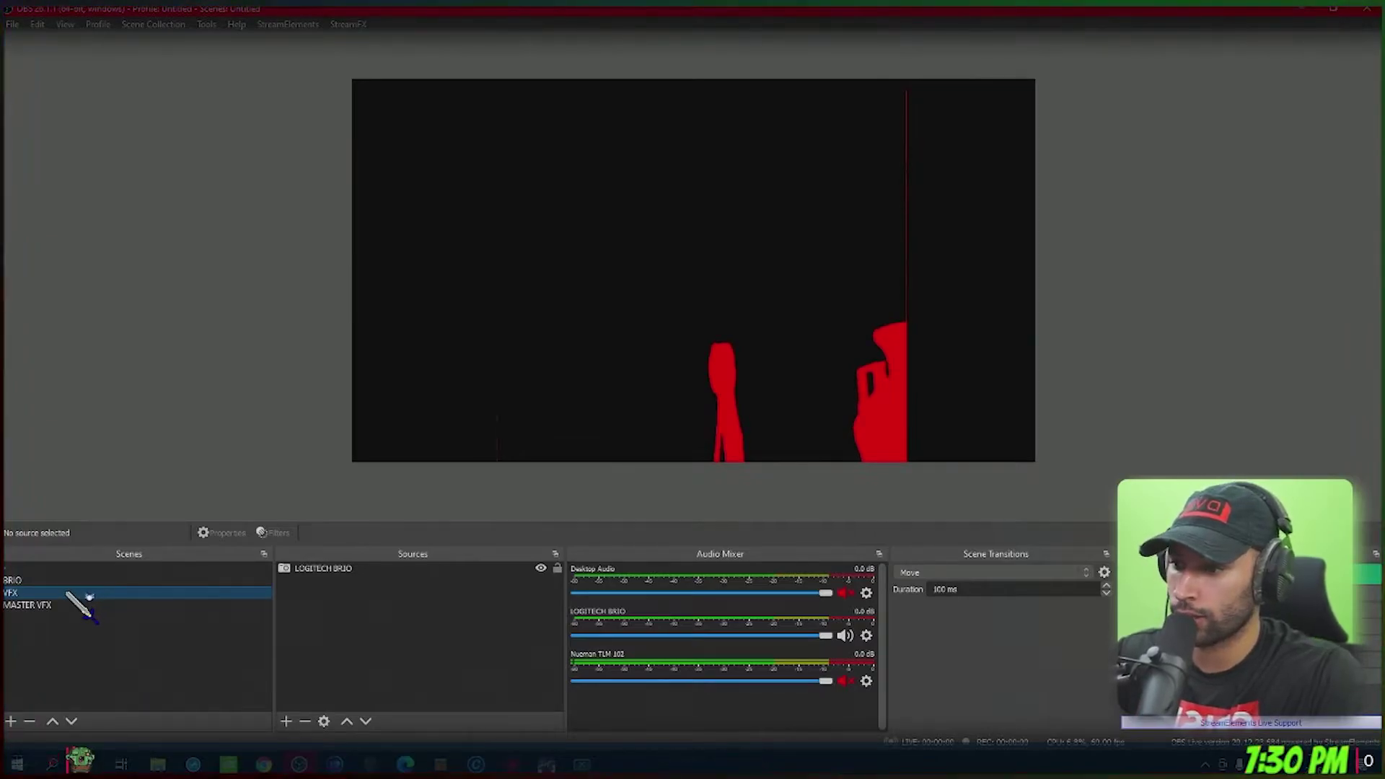
right_click(67, 593)
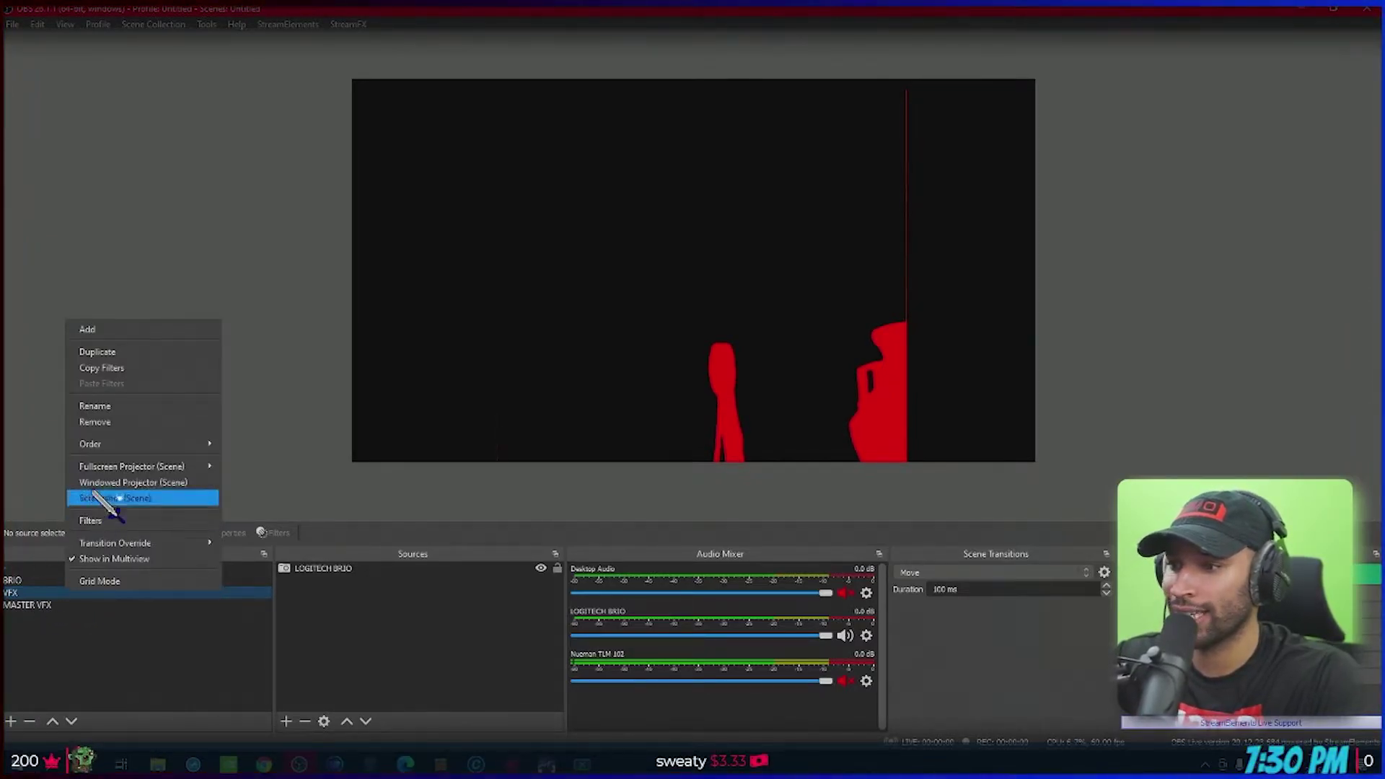
mouse_move(94, 470)
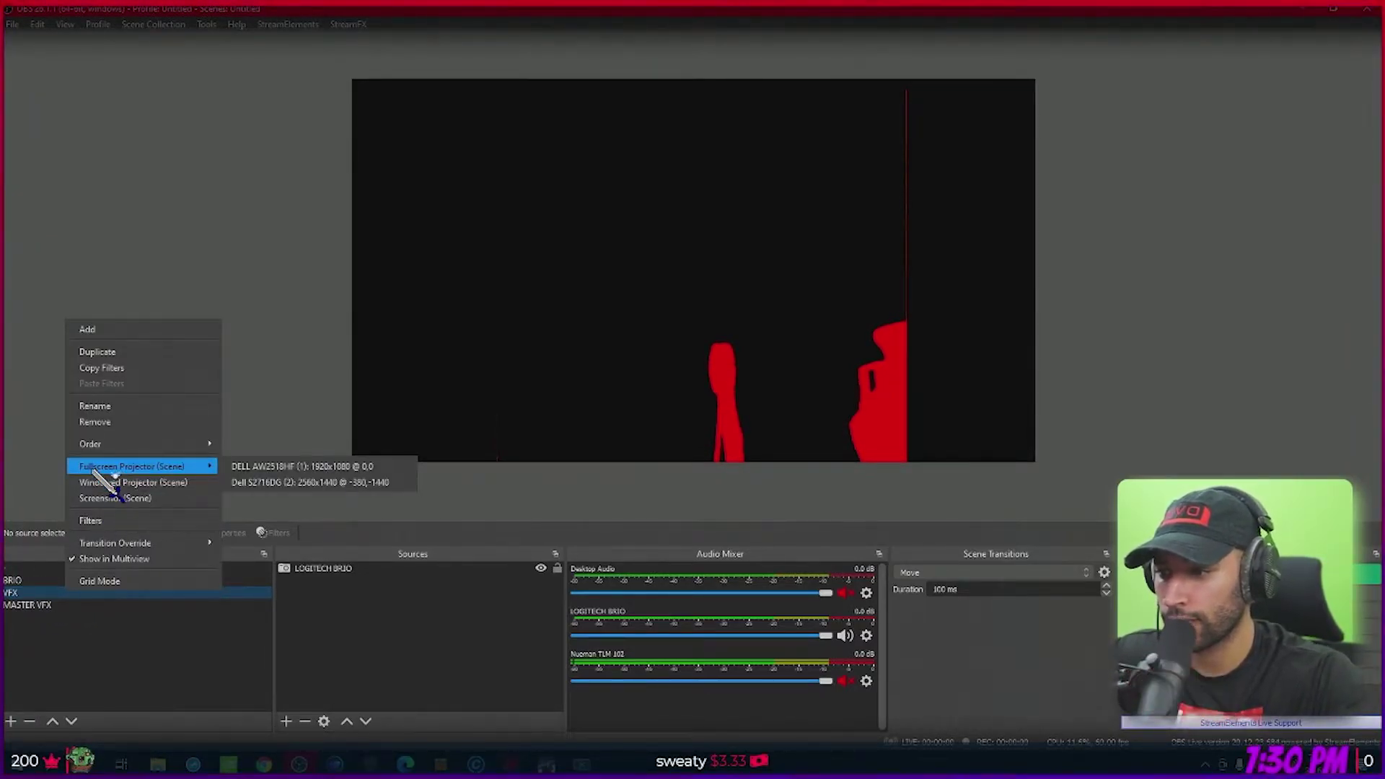
click(108, 351)
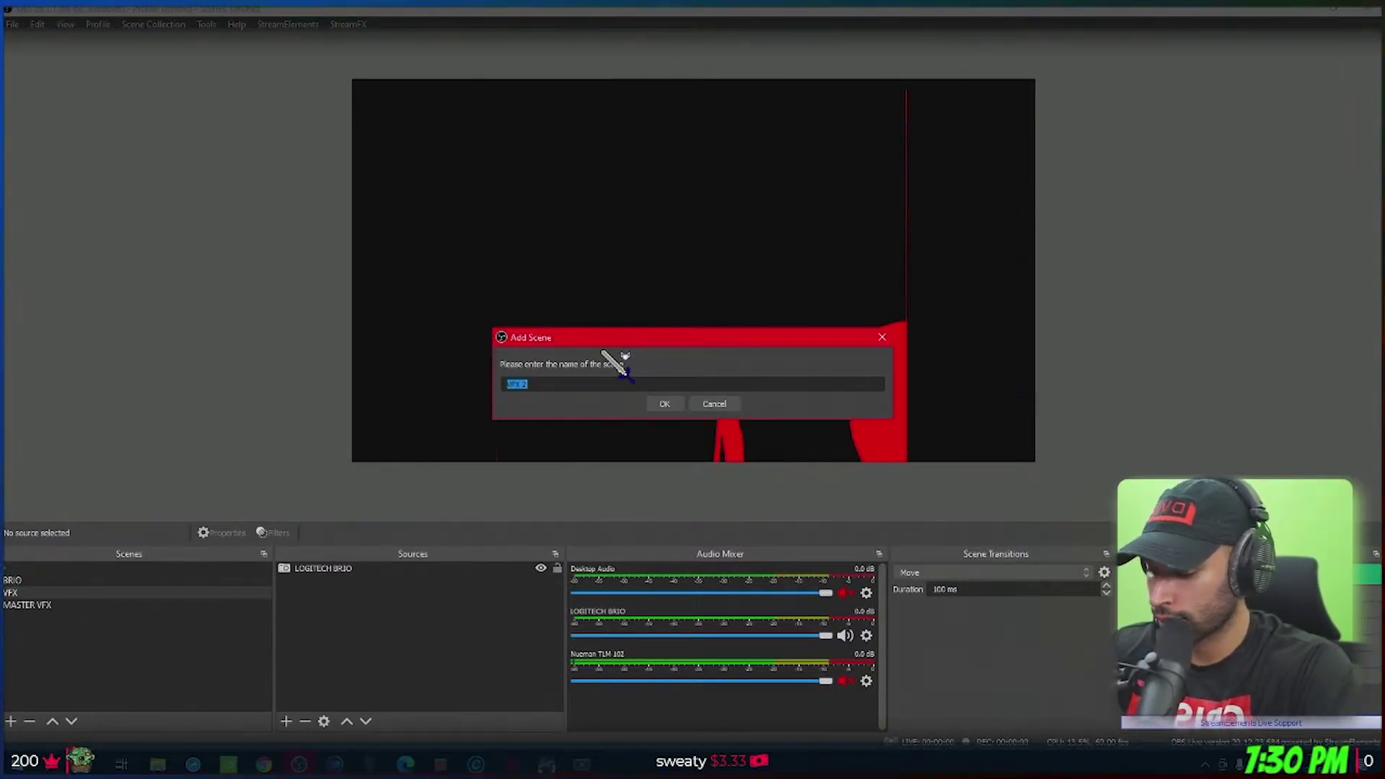
text(V)
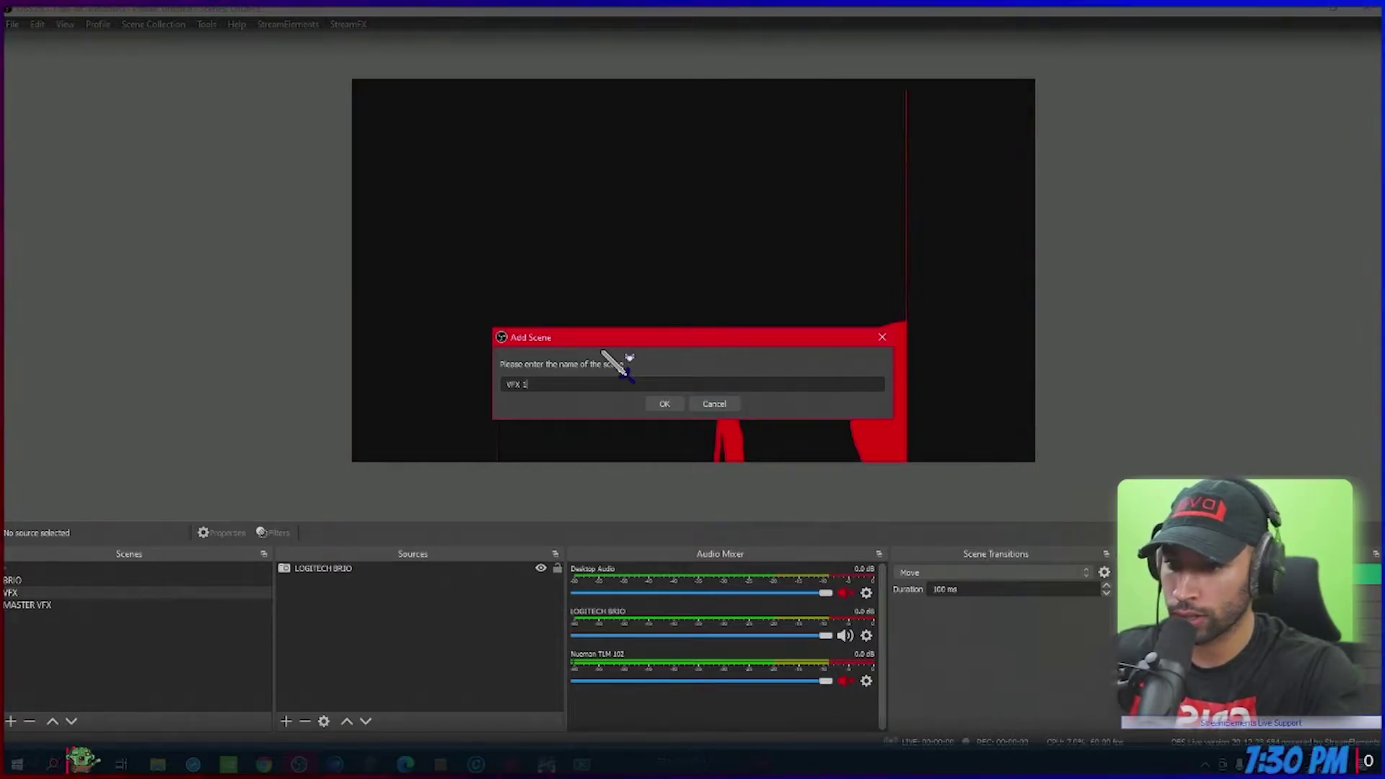
text(FX 1)
click(664, 403)
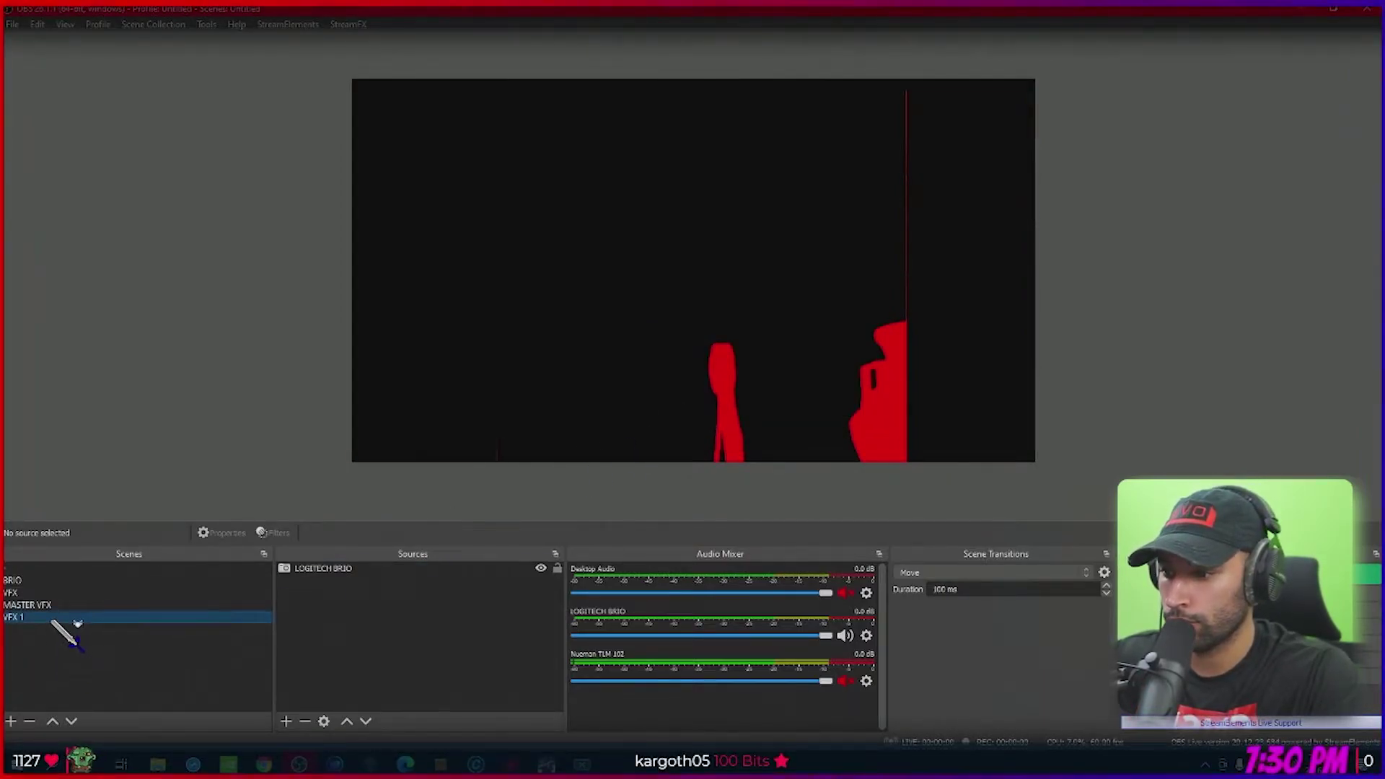
drag(57, 617, 57, 604)
Change VFX 1's Color Correction tint to cyan (#55ffff).
right_click(58, 604)
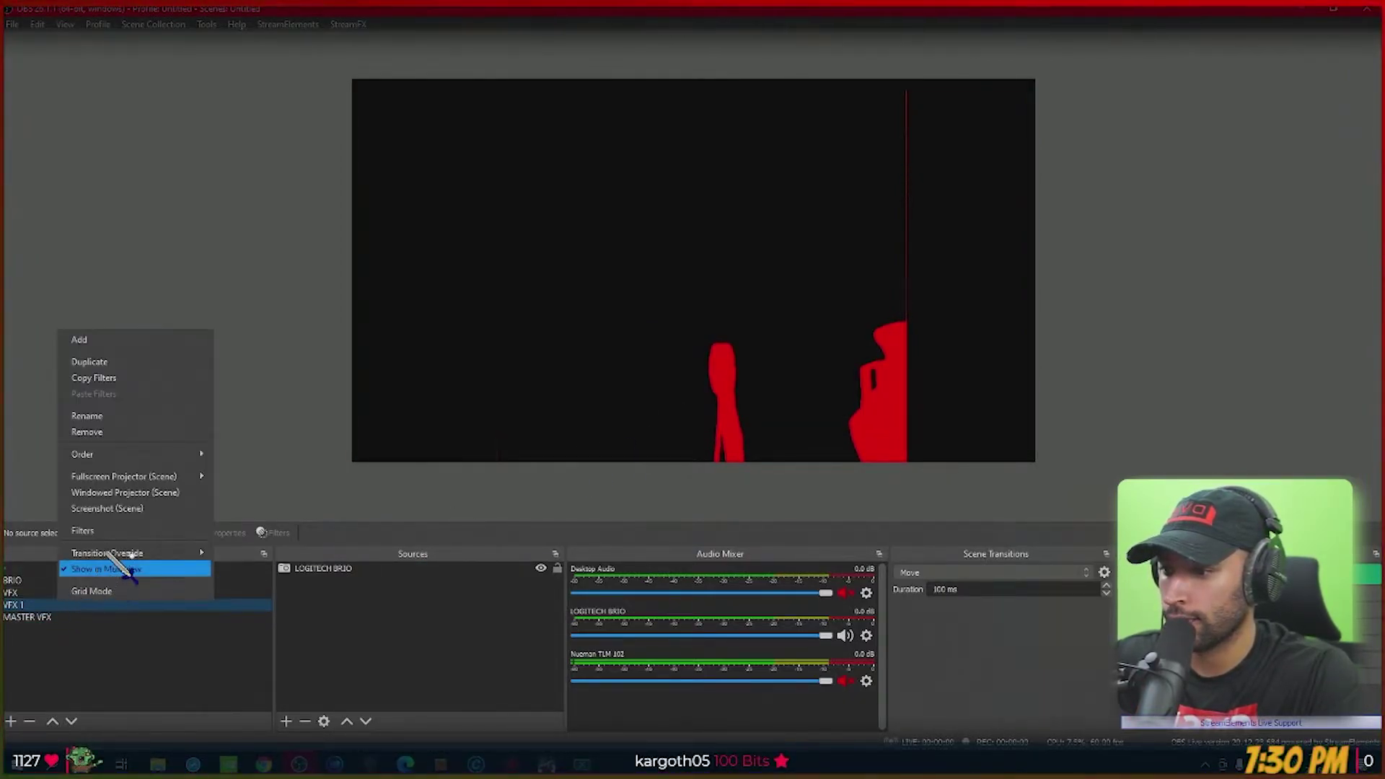
click(112, 533)
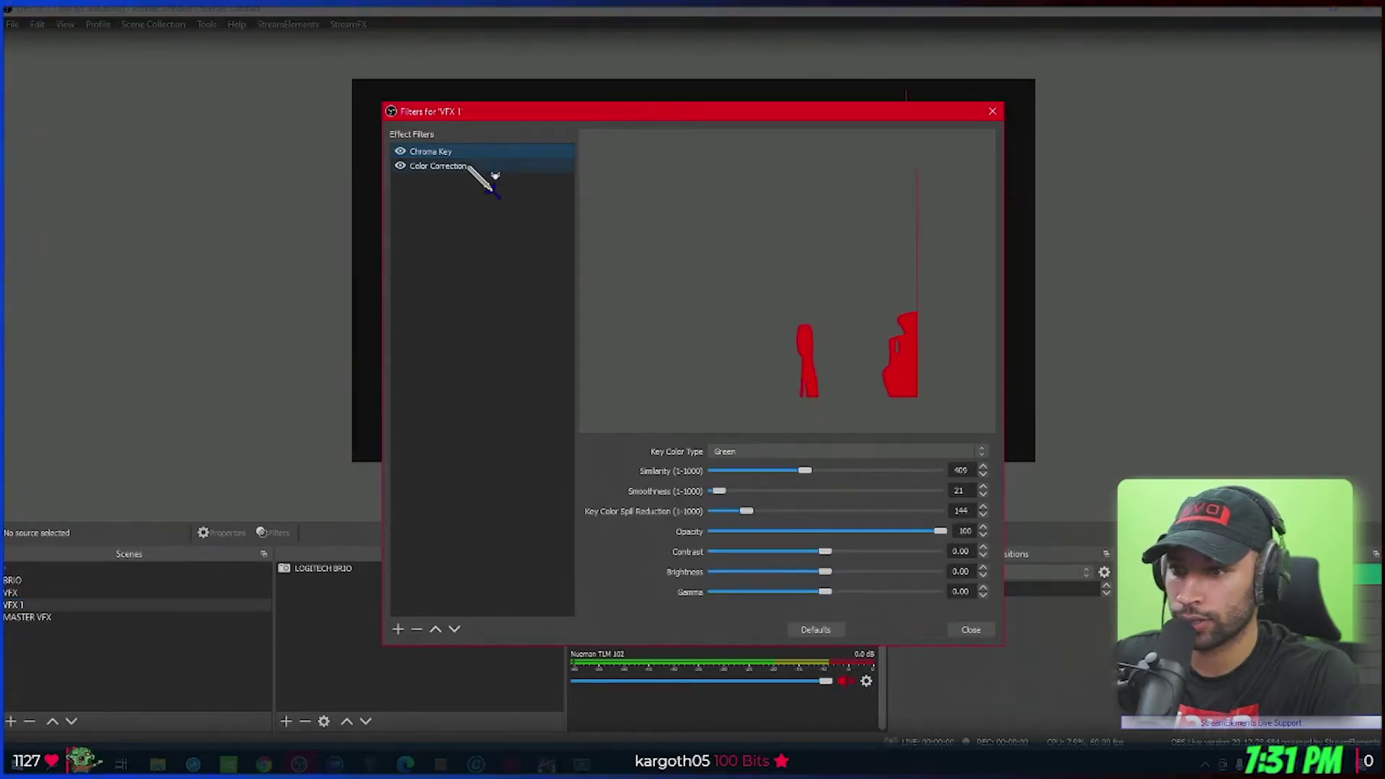
click(468, 168)
click(936, 571)
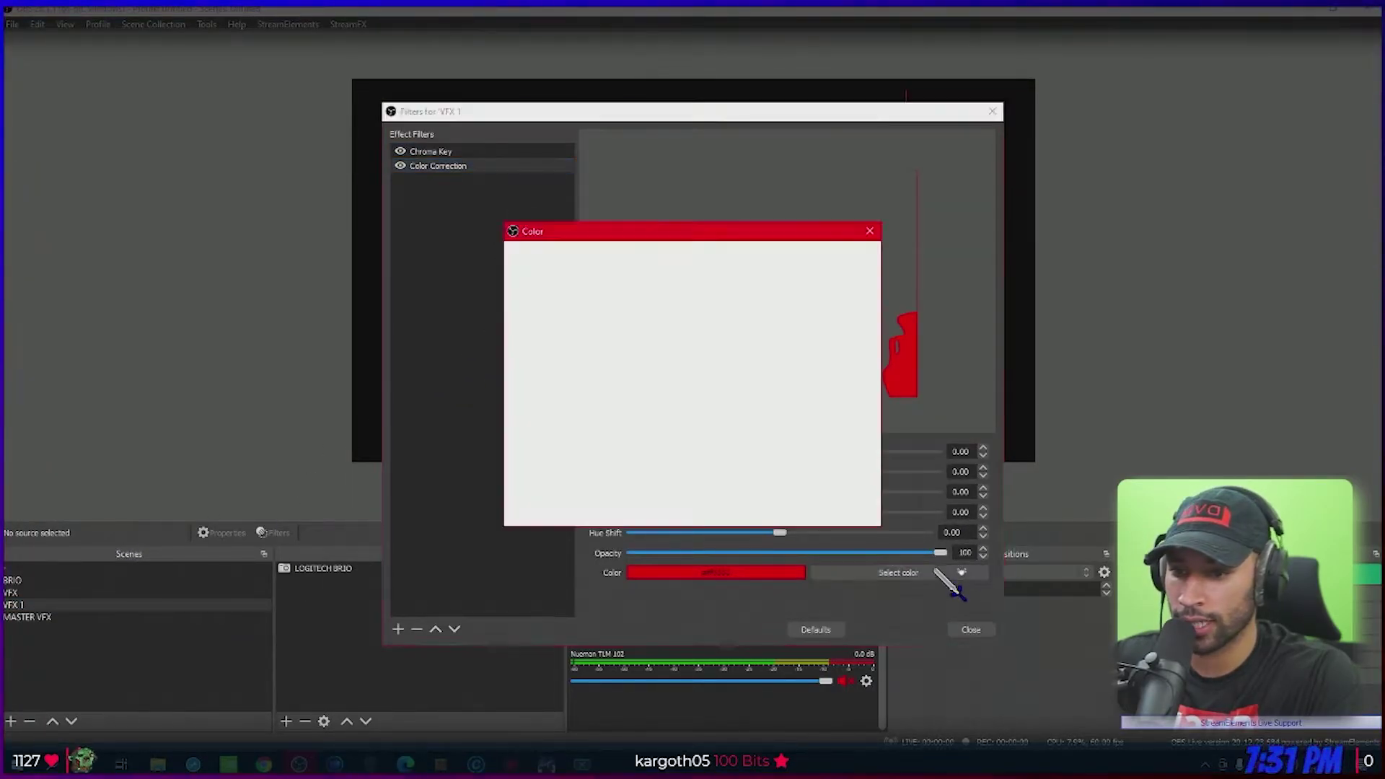
click(643, 358)
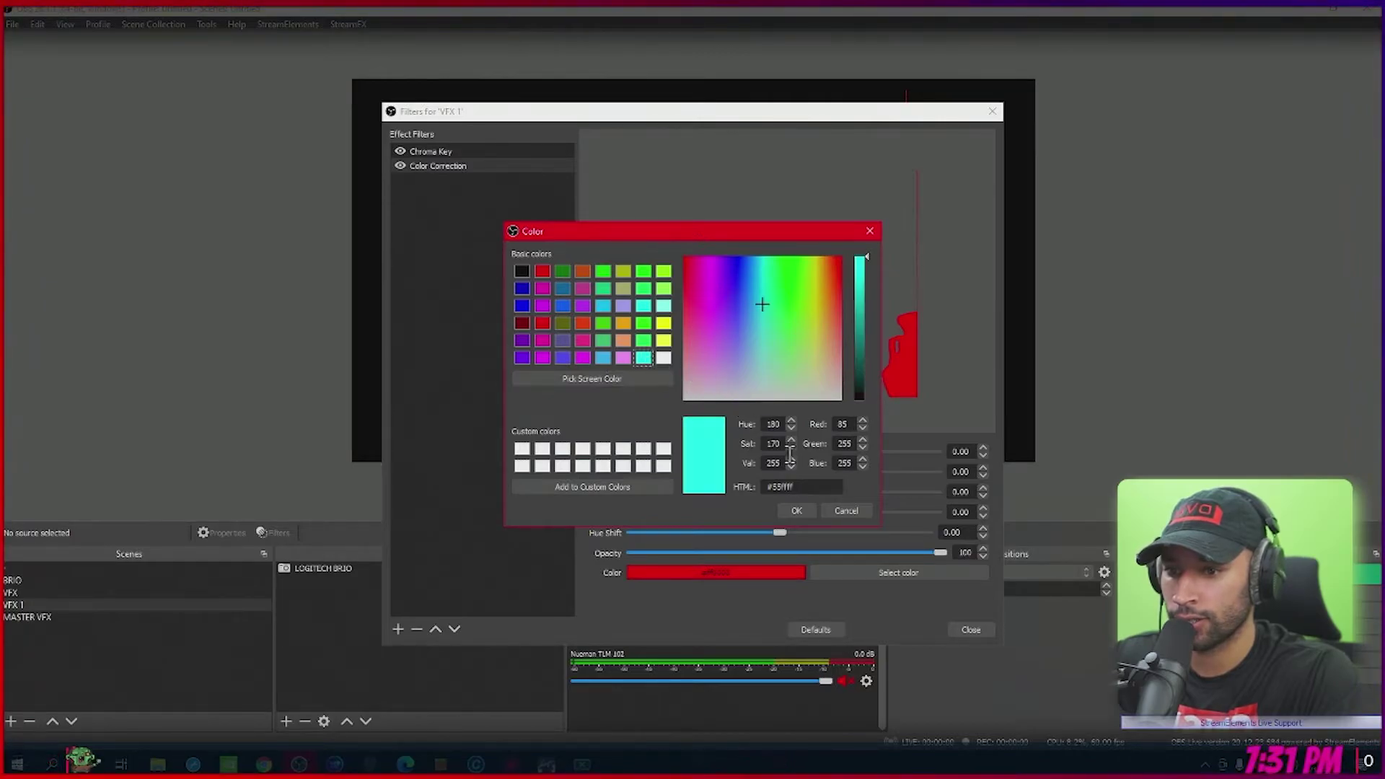
click(796, 511)
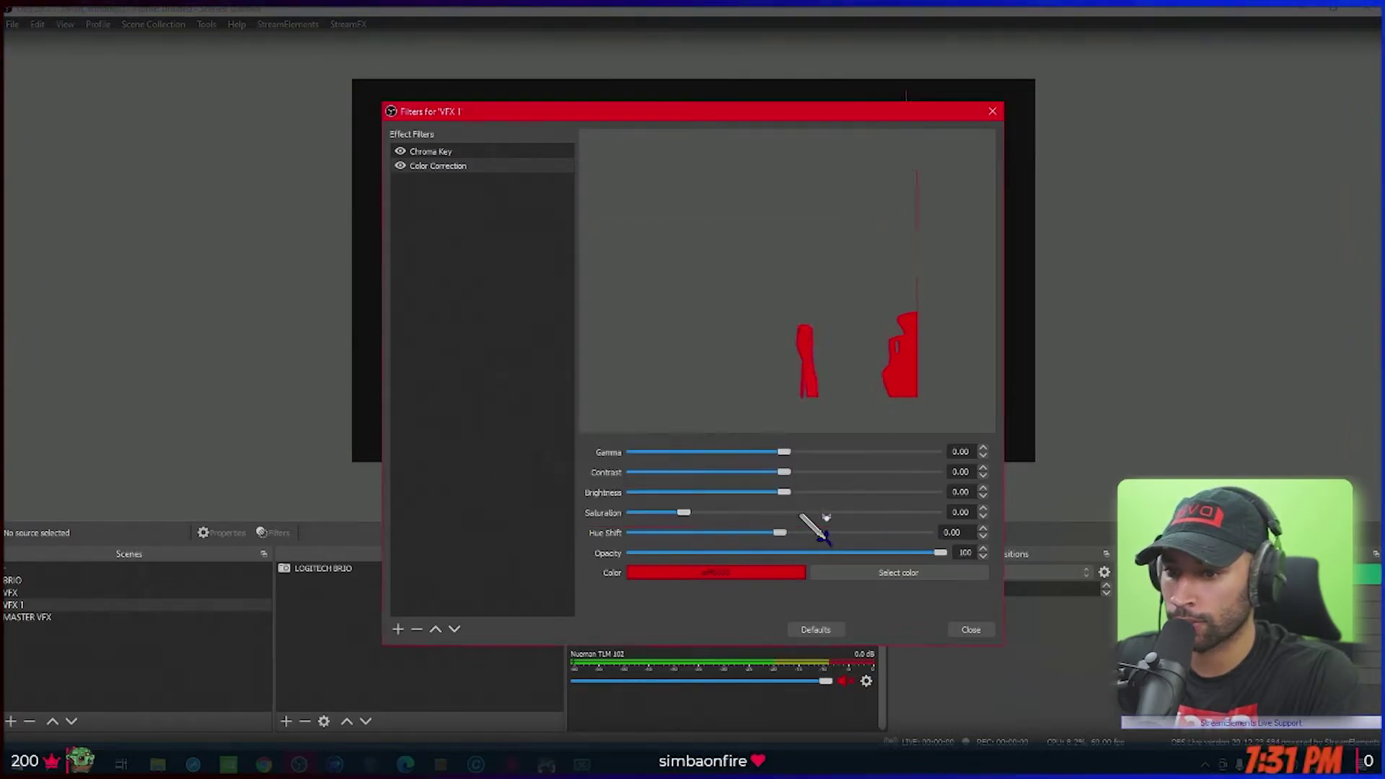
click(974, 631)
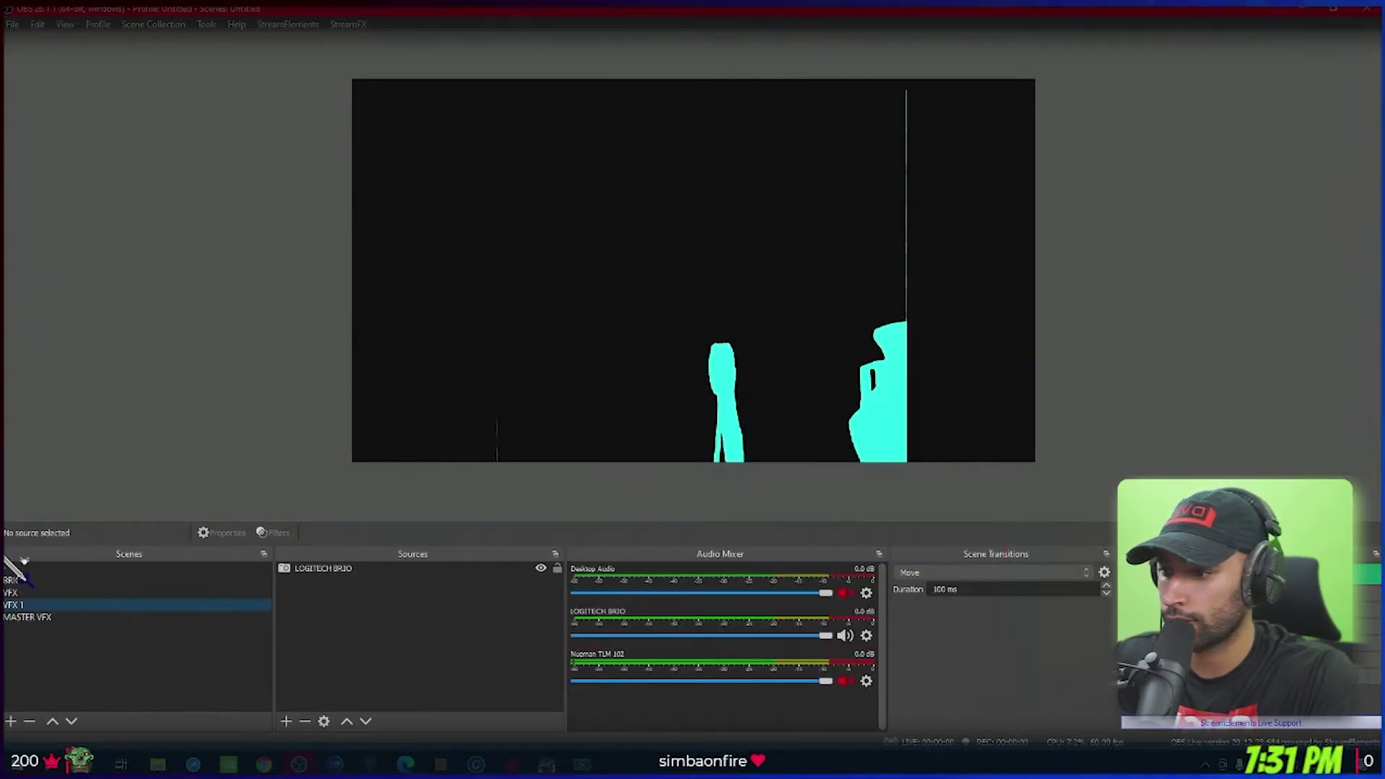
Add the existing VFX 1 scene as a source in MASTER VFX.
click(33, 617)
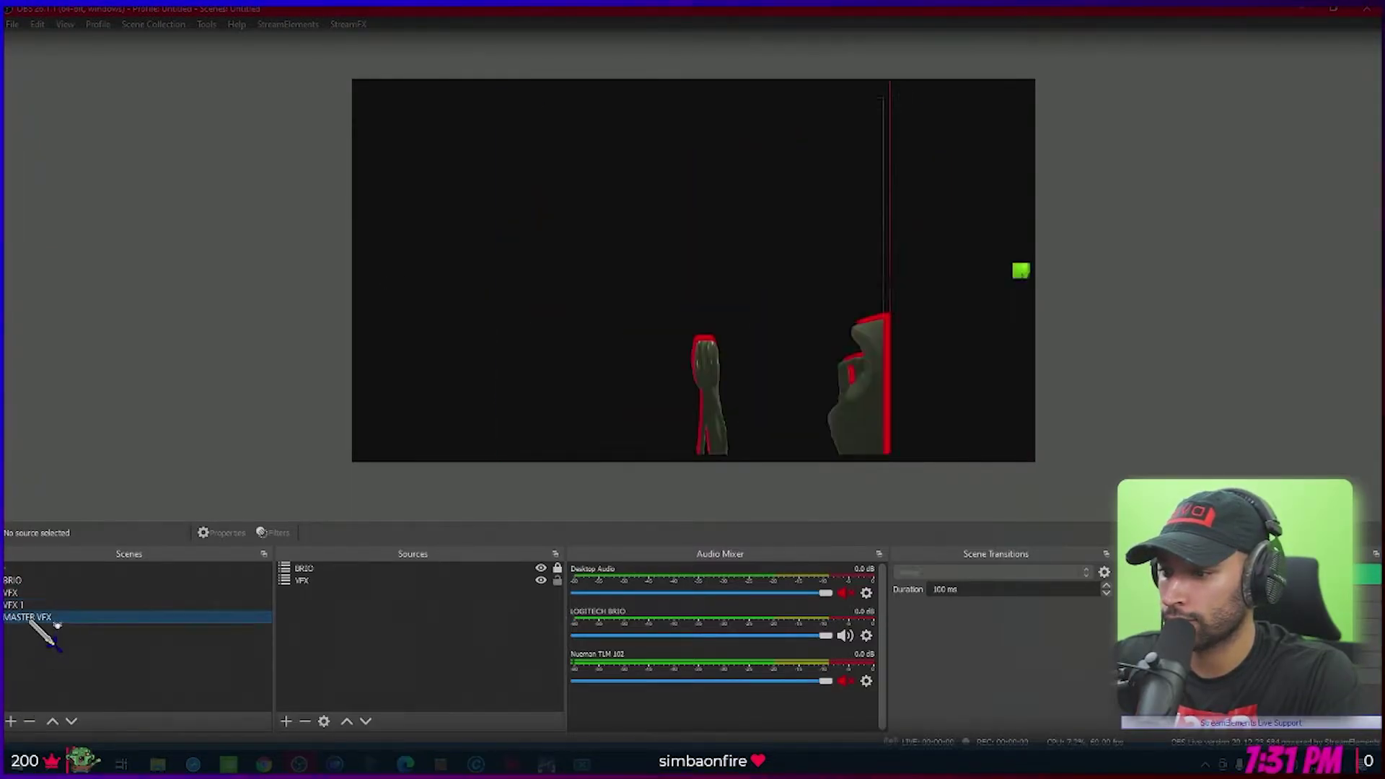
click(287, 722)
click(343, 583)
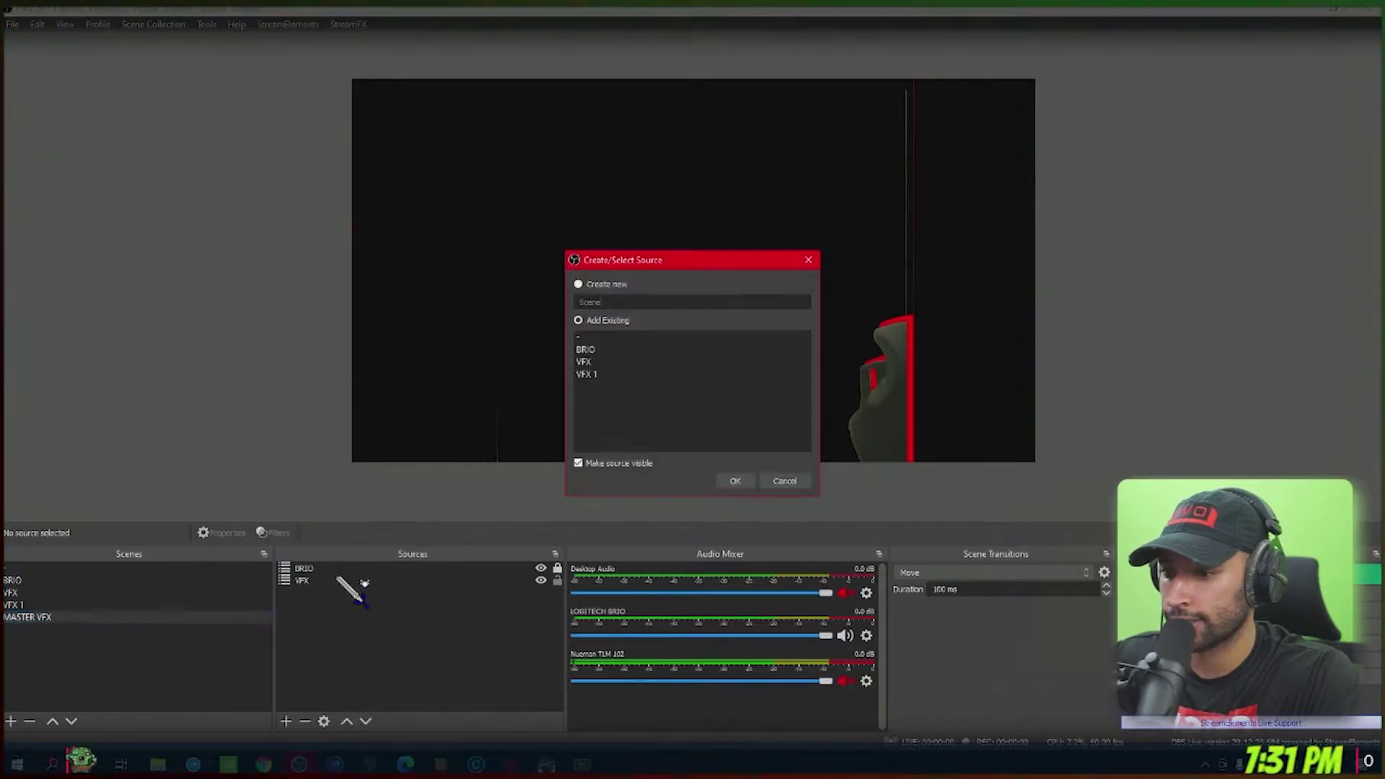
click(603, 375)
click(734, 481)
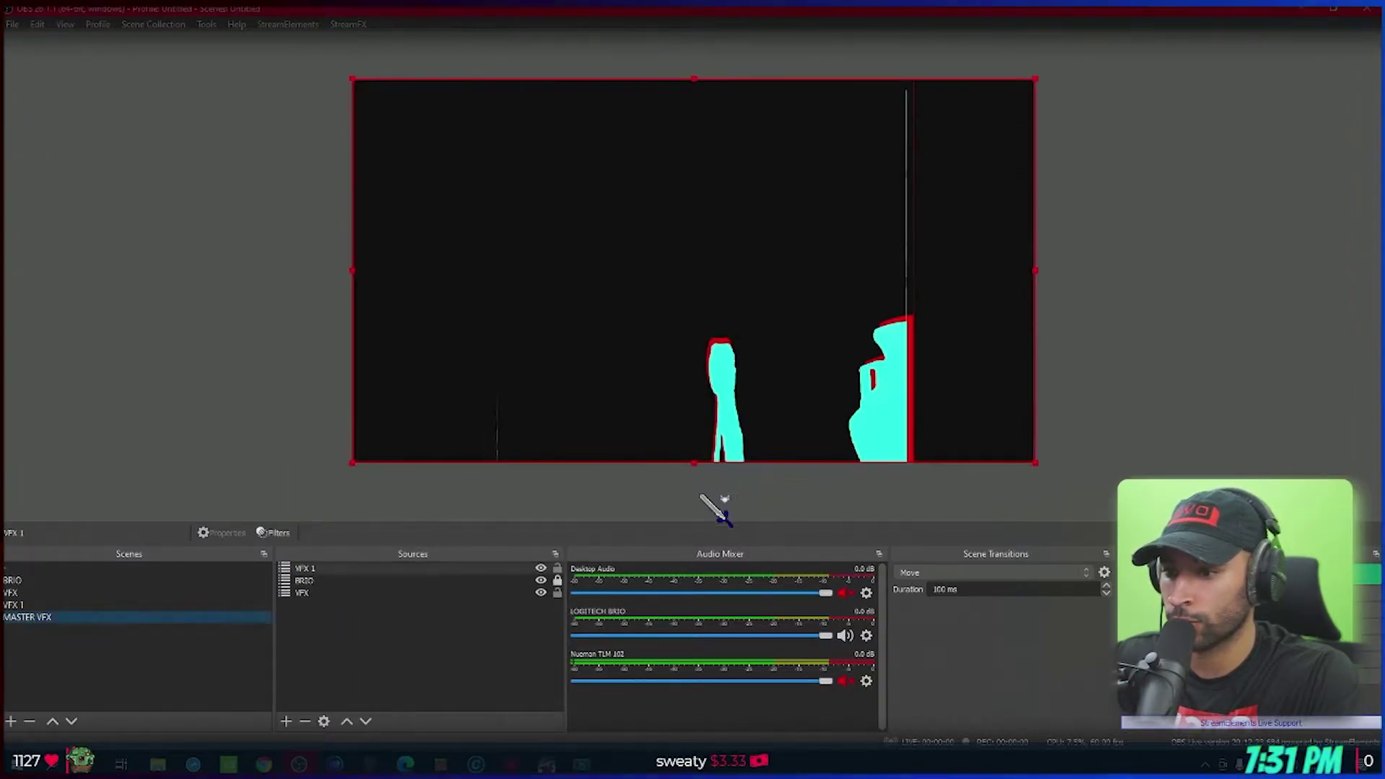
Move VFX 1 below VFX, enlarge it past the canvas and shift it slightly up-left.
drag(347, 576, 344, 600)
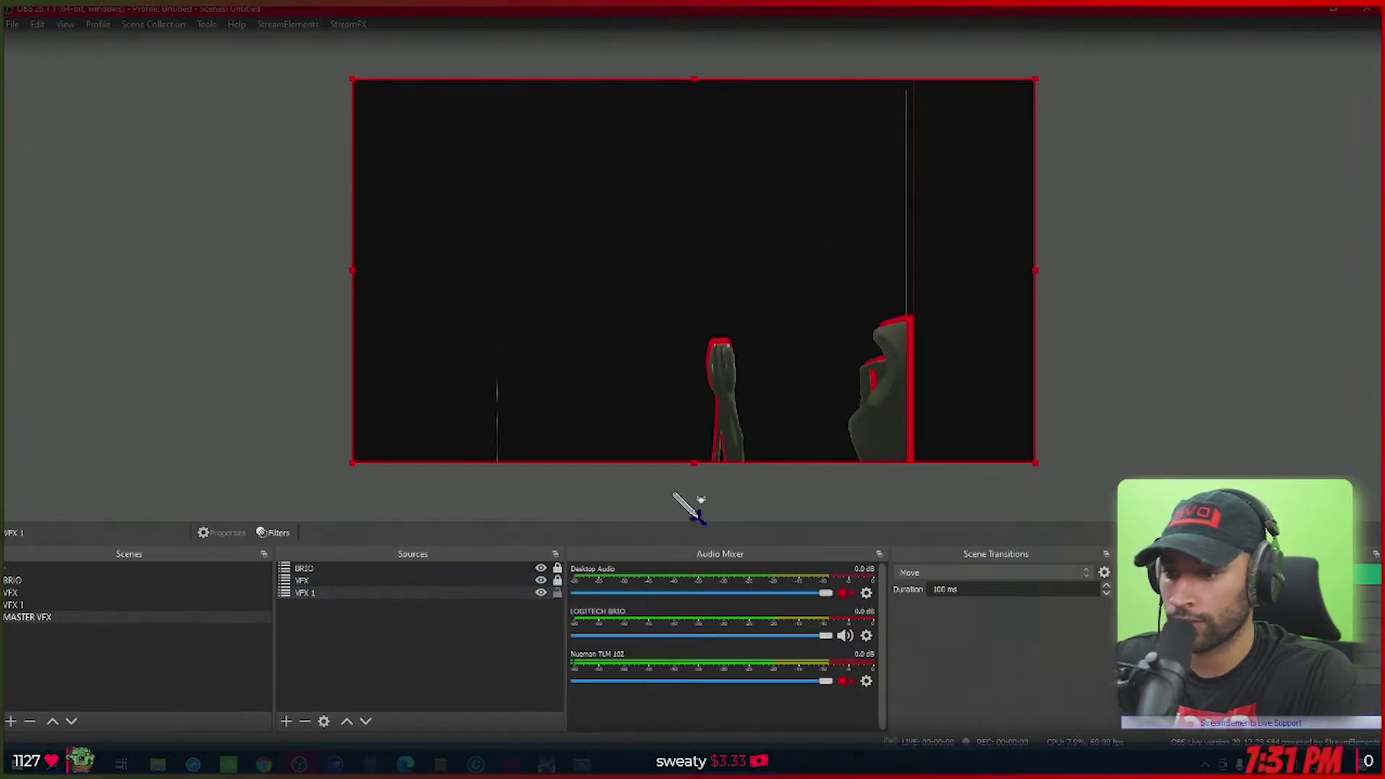
drag(1043, 103, 1065, 58)
drag(1032, 225, 989, 238)
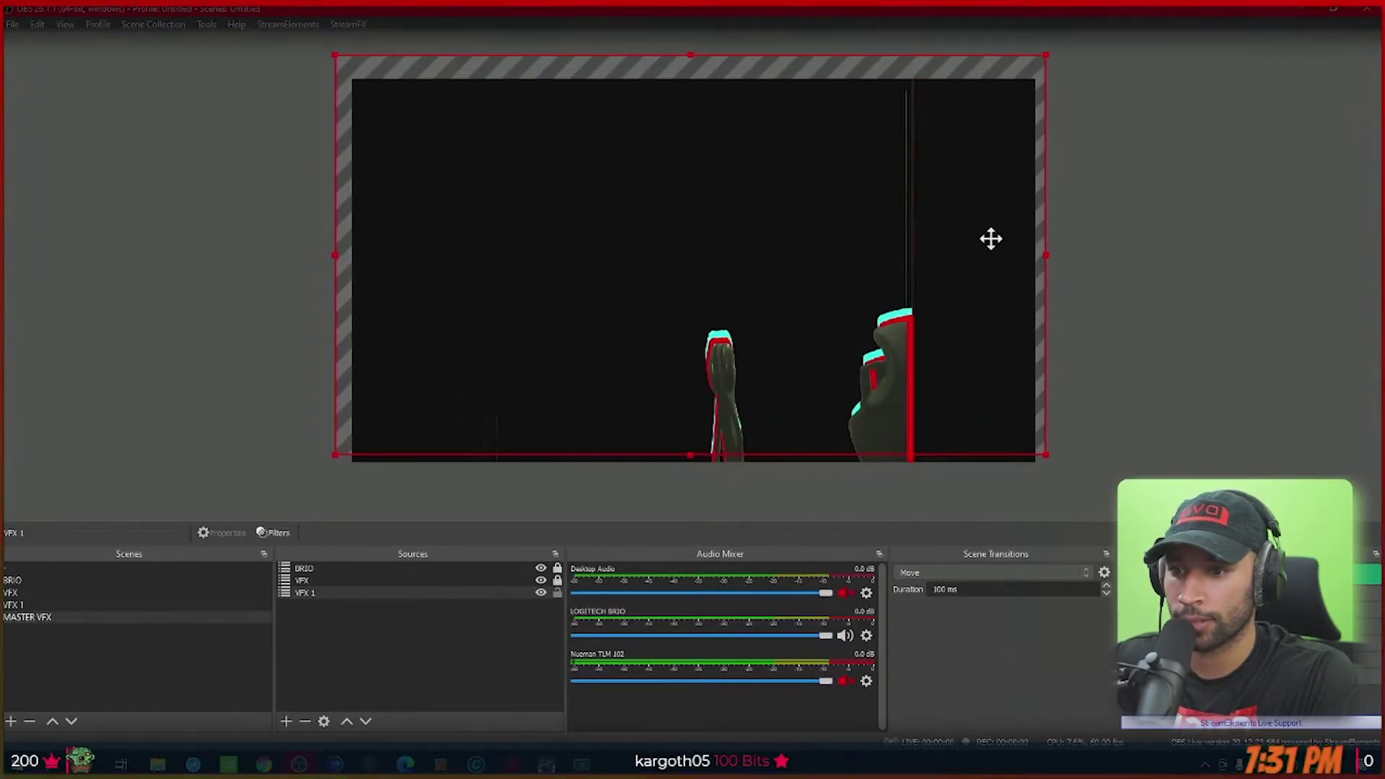
click(155, 204)
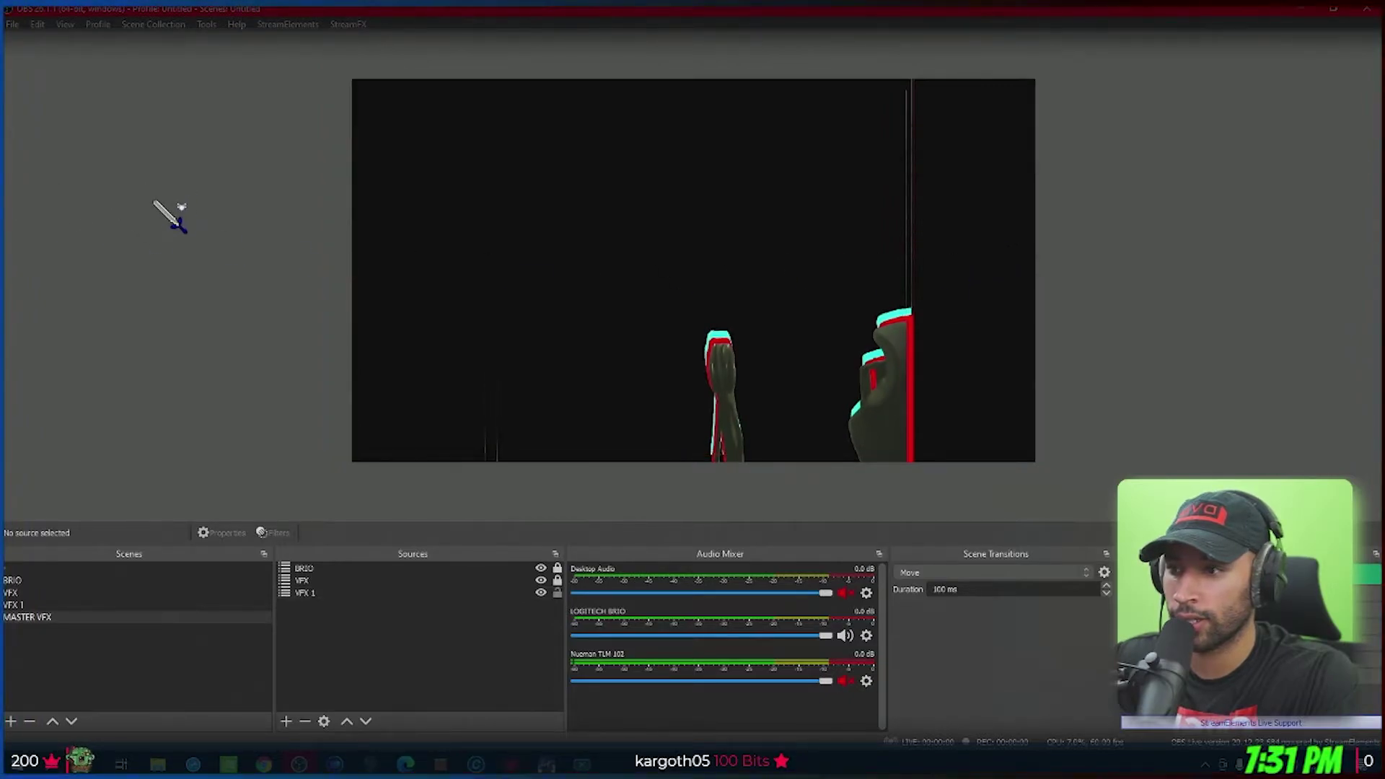
Turn off snapping to the screen edge and other sources in General settings, then select VFX 1.
click(13, 24)
click(145, 361)
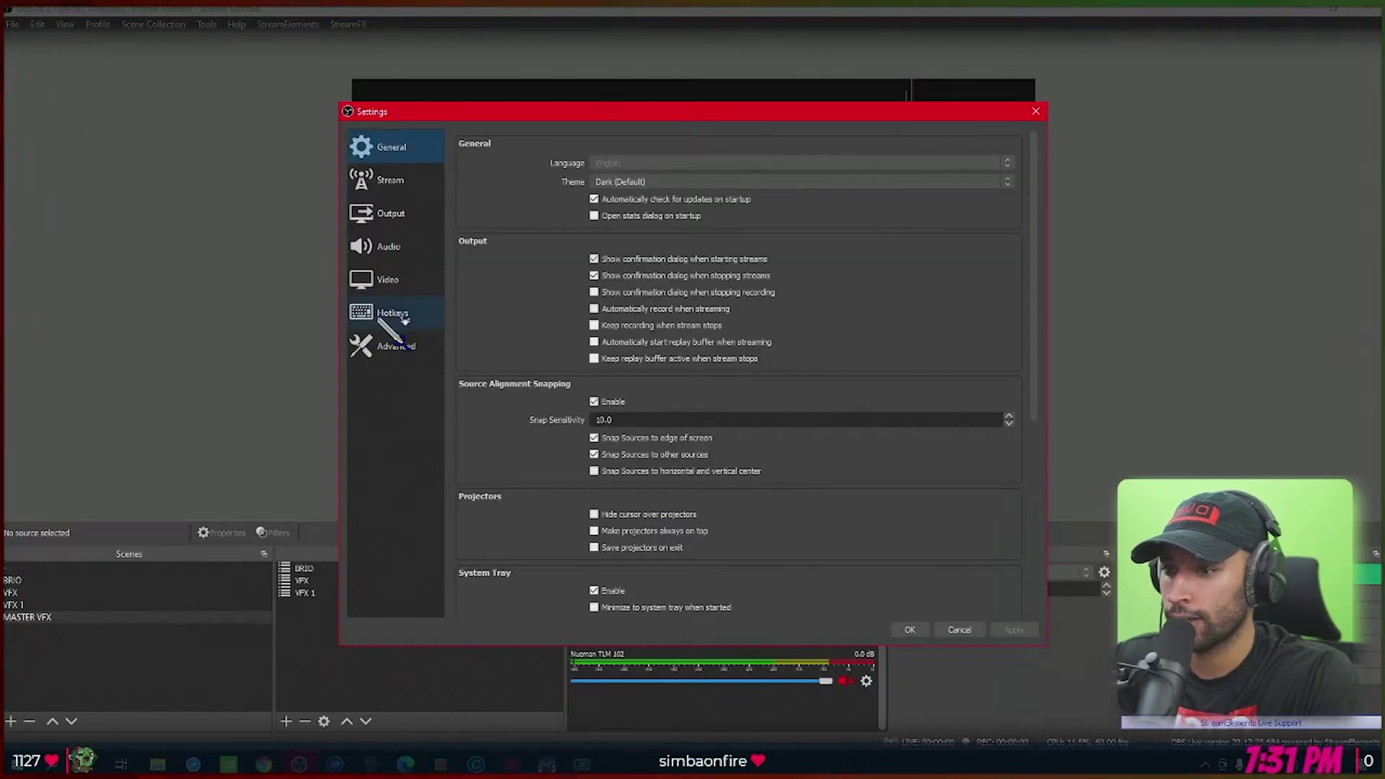
click(394, 345)
scroll(566, 379, down, 4)
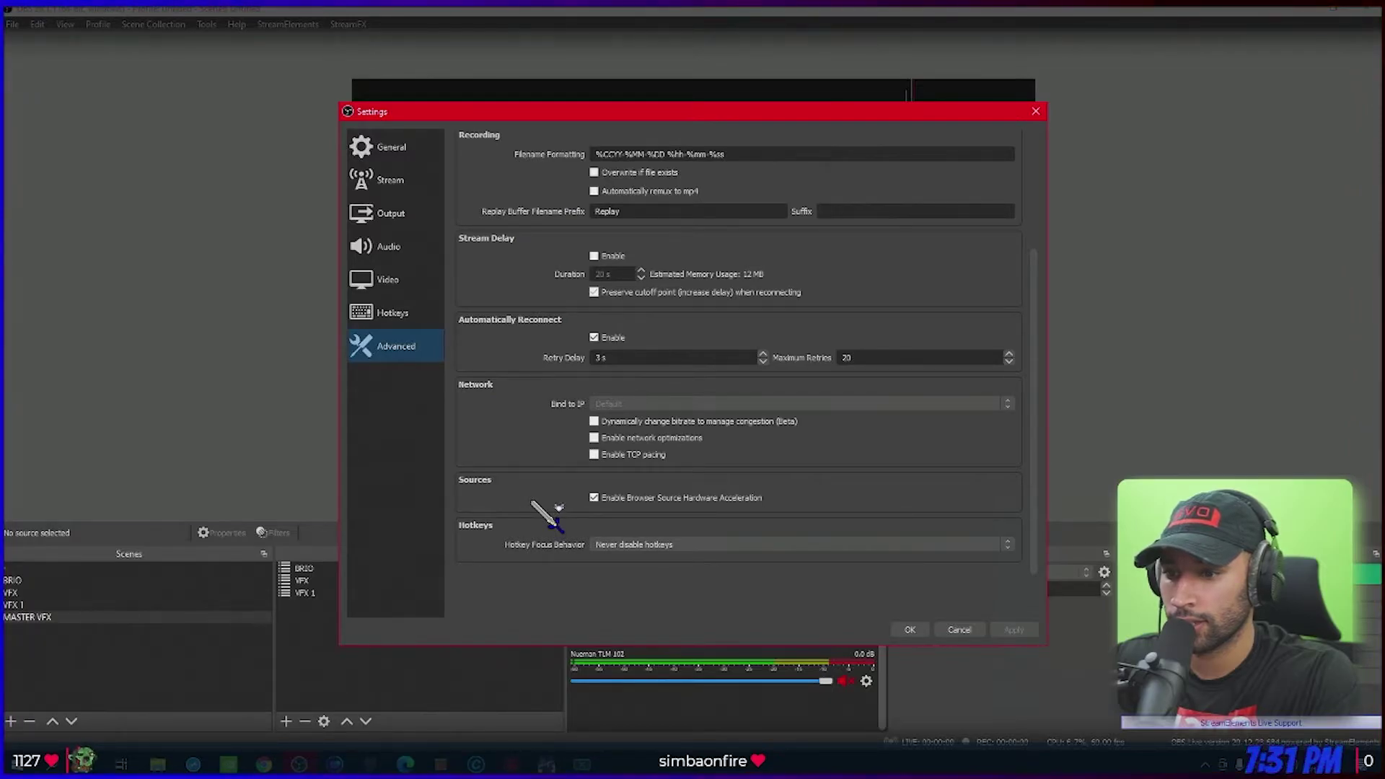
scroll(570, 509, up, 3)
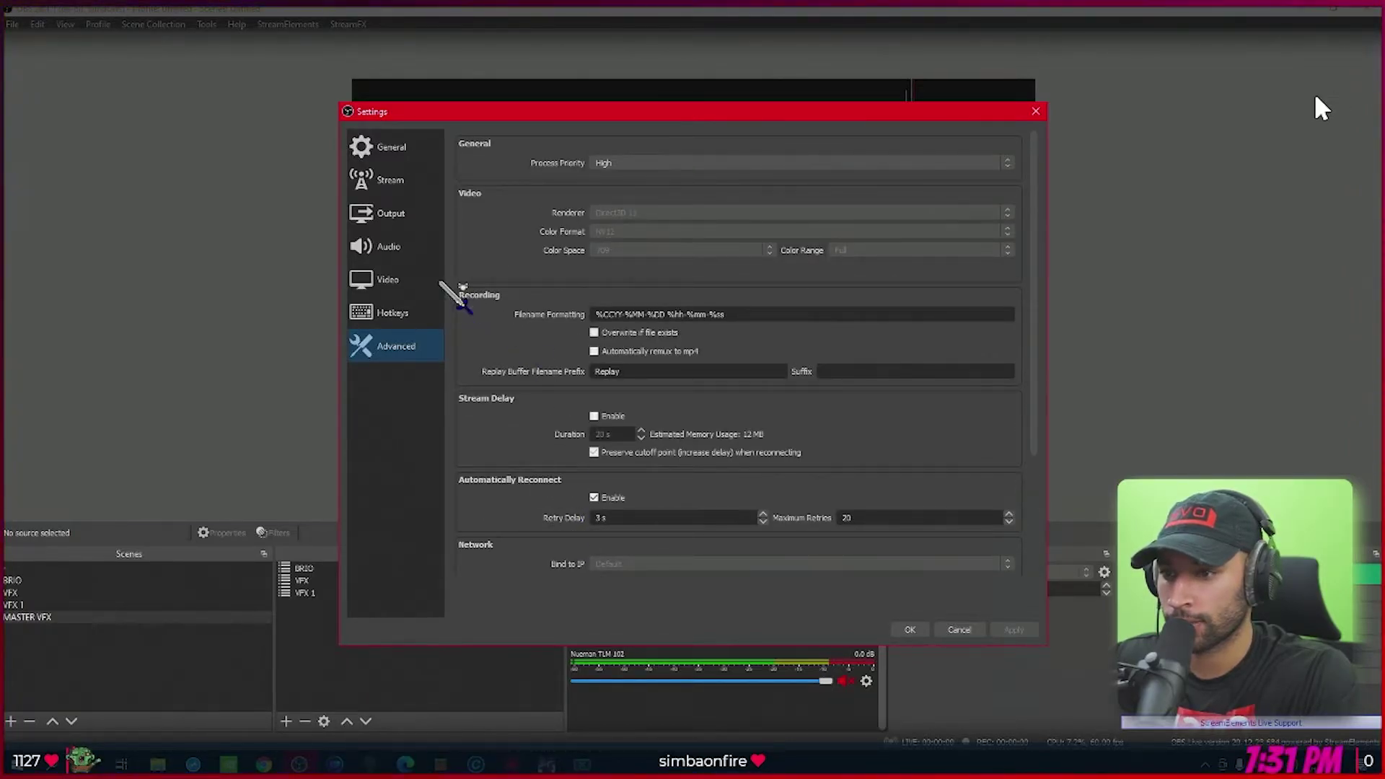
click(389, 146)
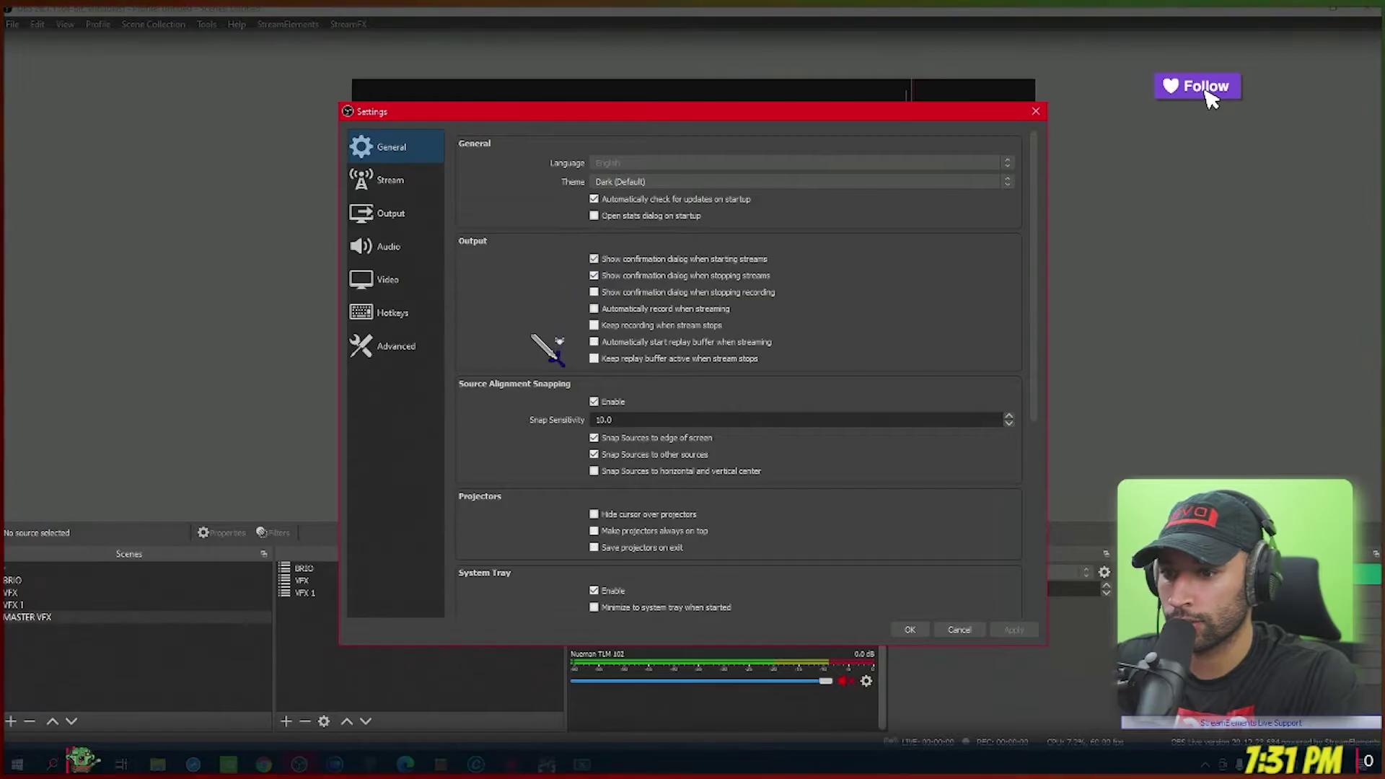
scroll(532, 337, down, 6)
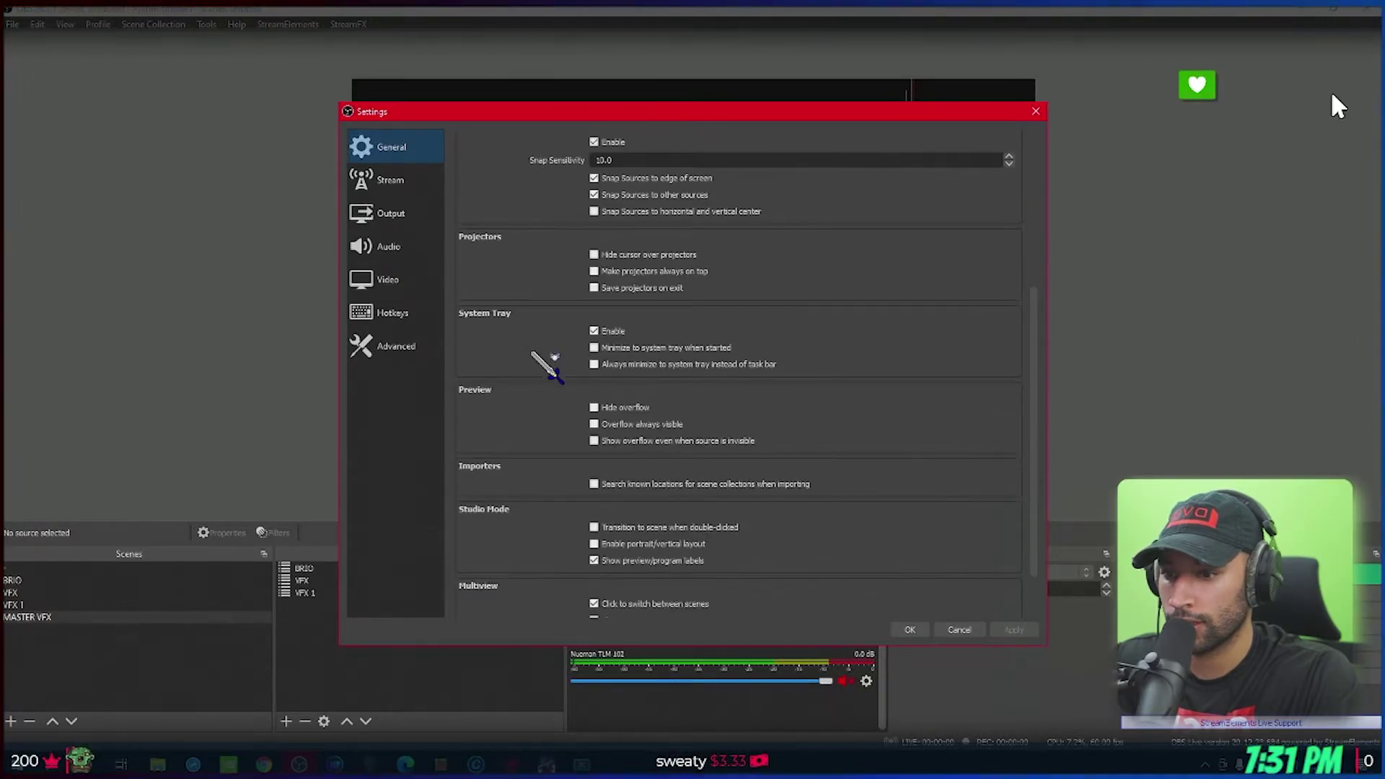
scroll(532, 353, down, 1)
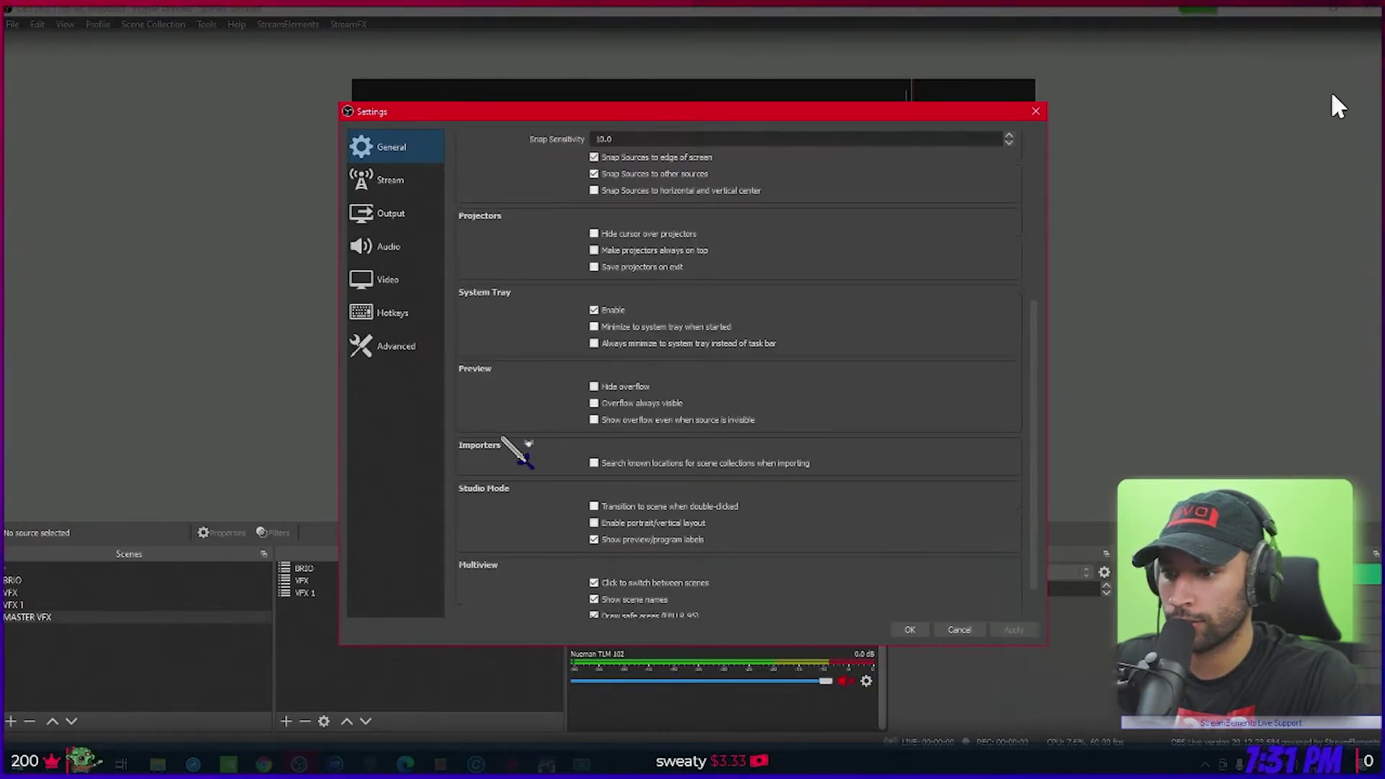
scroll(505, 325, up, 3)
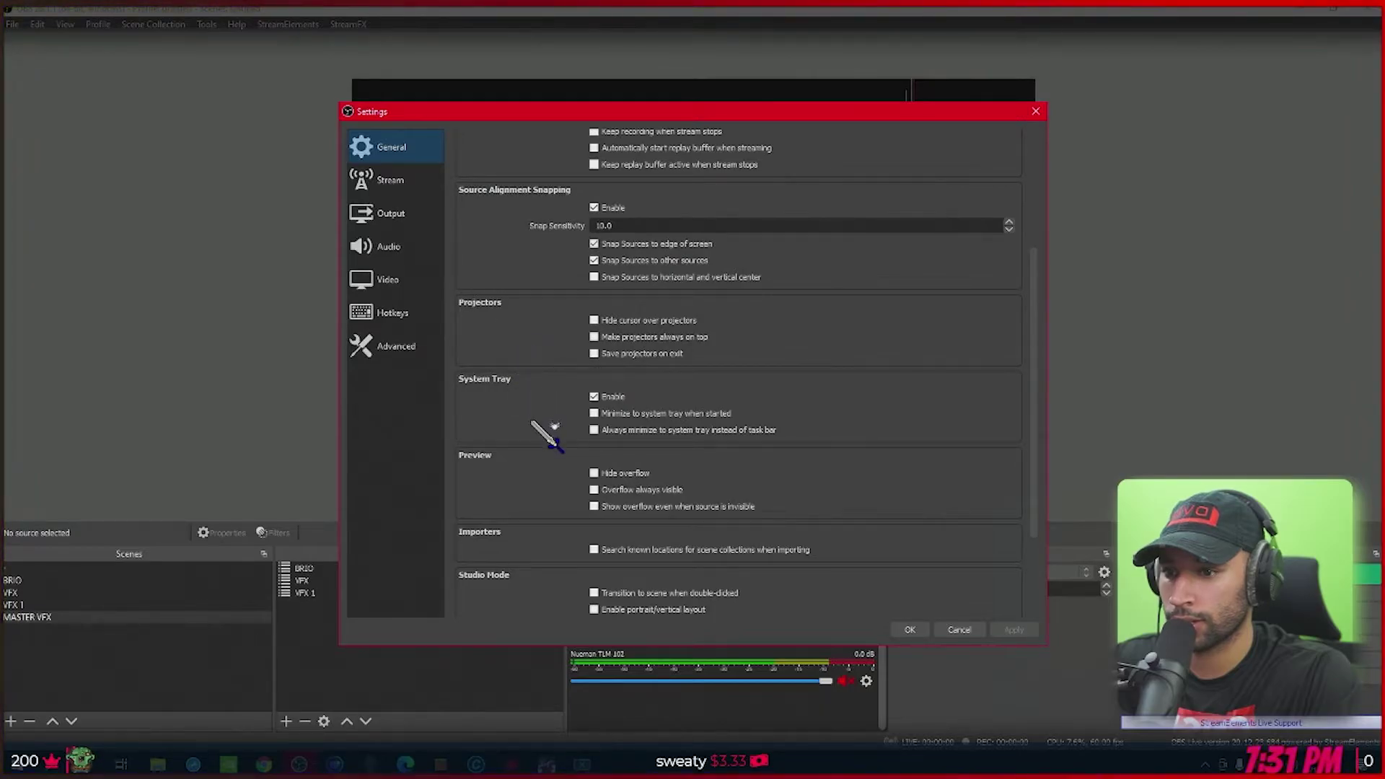
scroll(537, 361, up, 3)
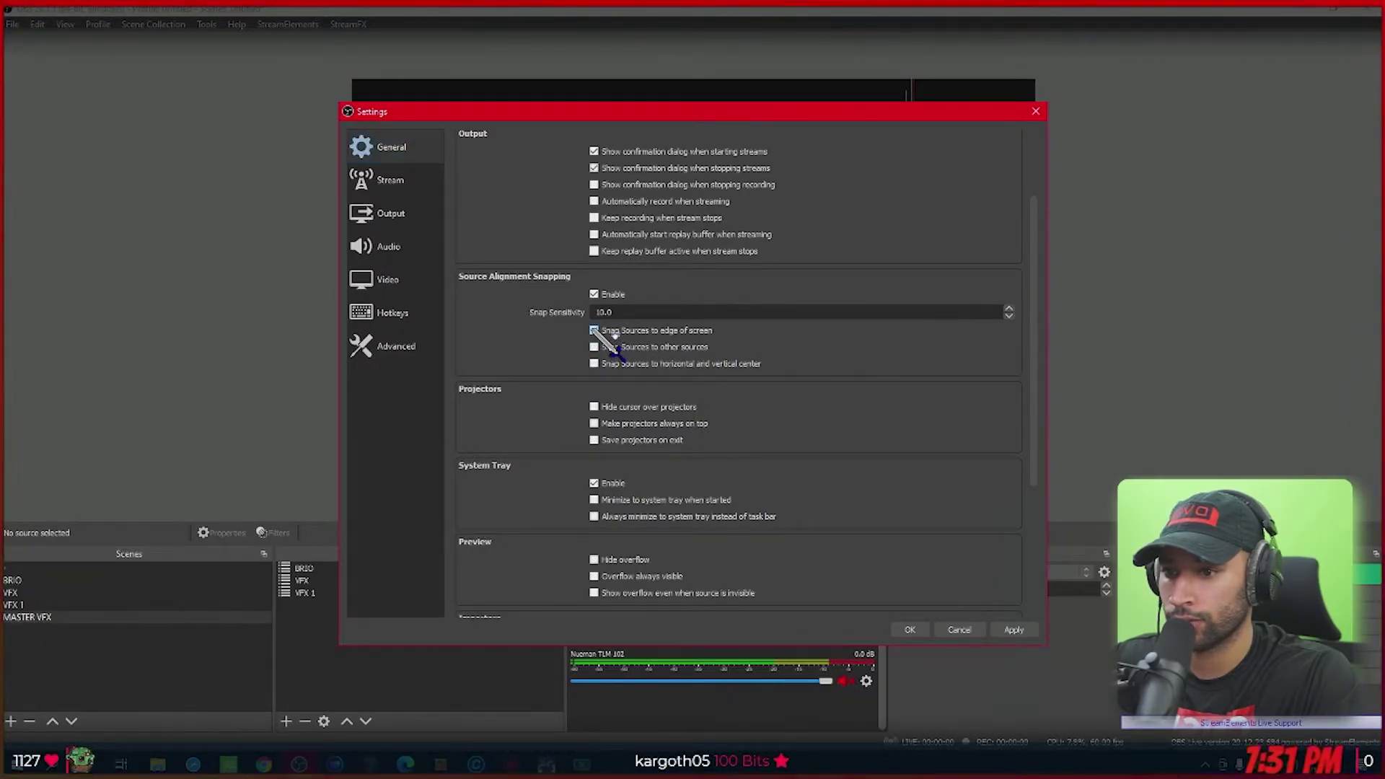
click(594, 330)
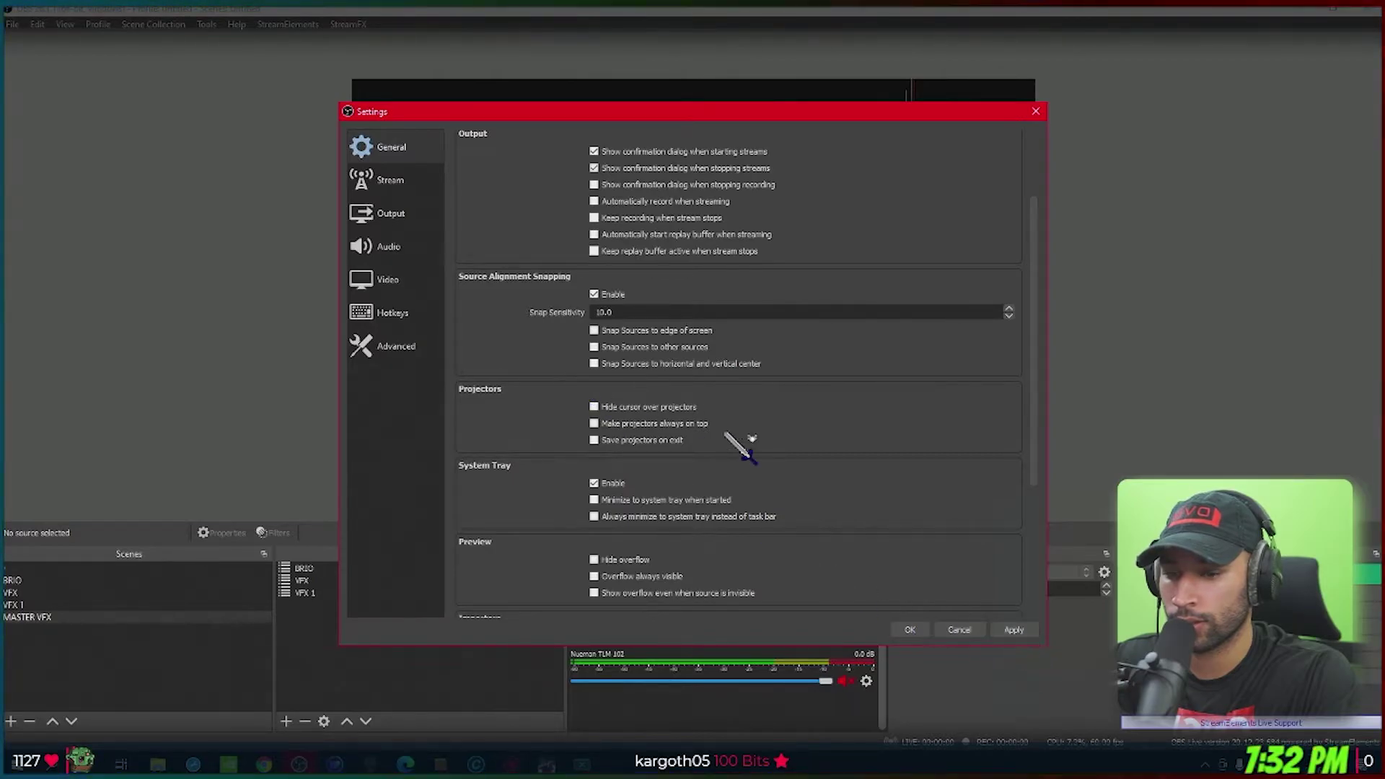
click(910, 629)
click(785, 330)
Stretch VFX 1 toward the top-right and left, nudging it so the cyan outline sits offset.
drag(779, 329, 776, 326)
drag(1044, 56, 1053, 51)
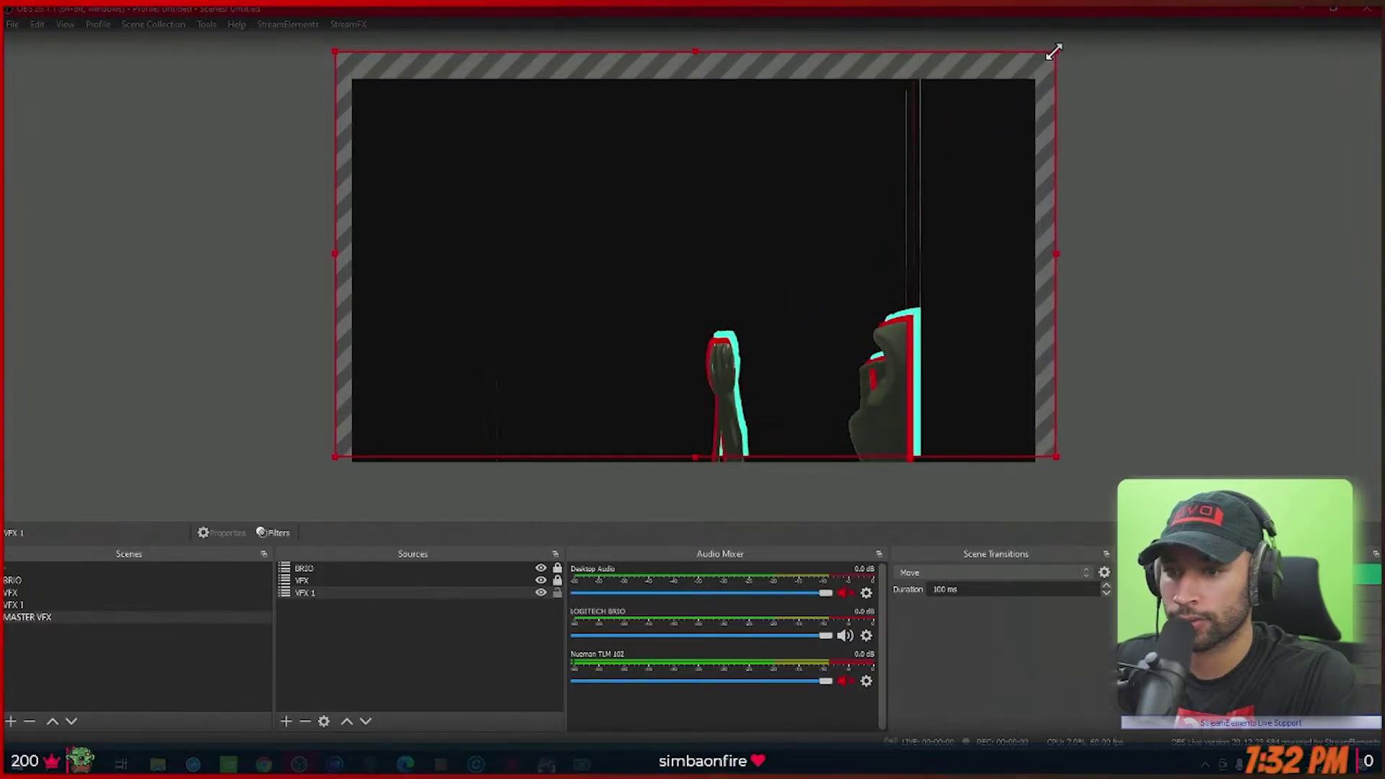
drag(807, 274, 795, 274)
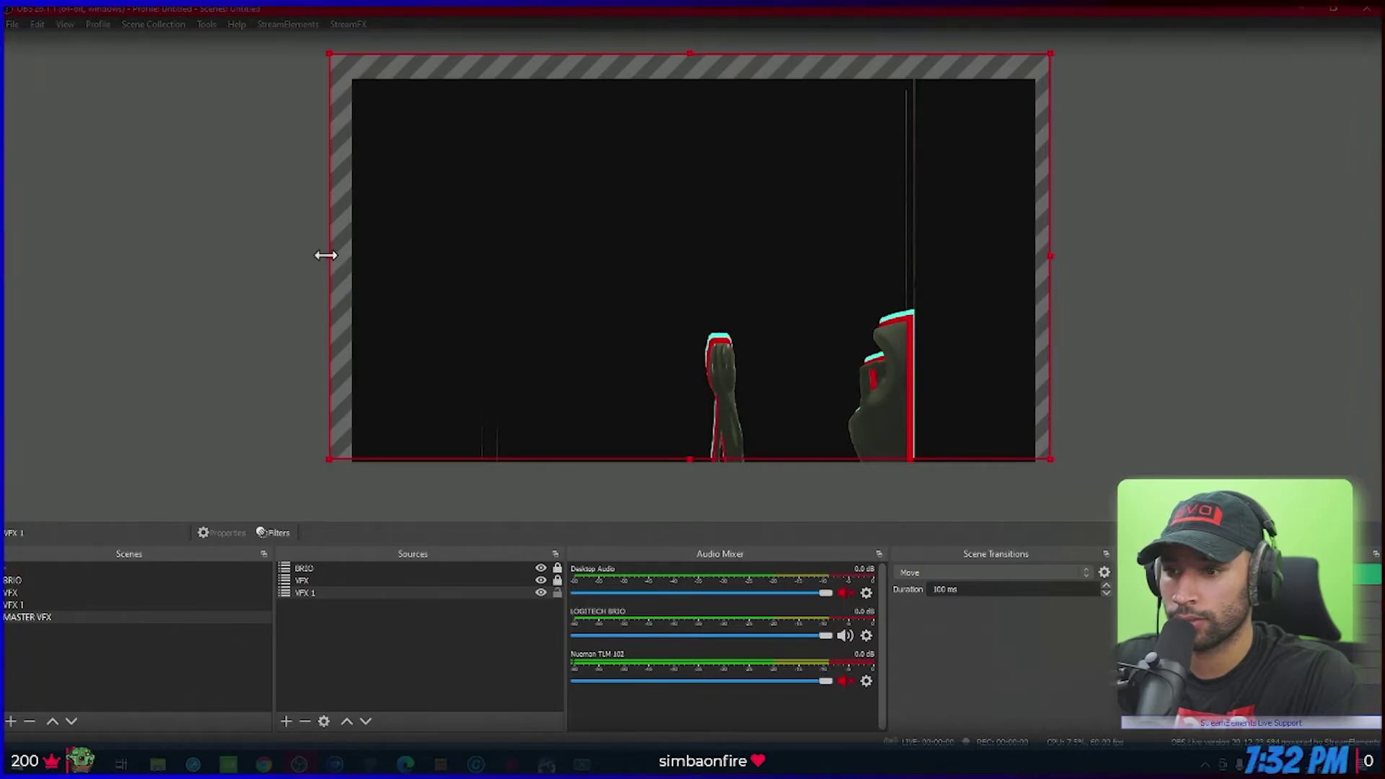
drag(325, 255, 314, 260)
drag(692, 272, 704, 255)
click(1288, 251)
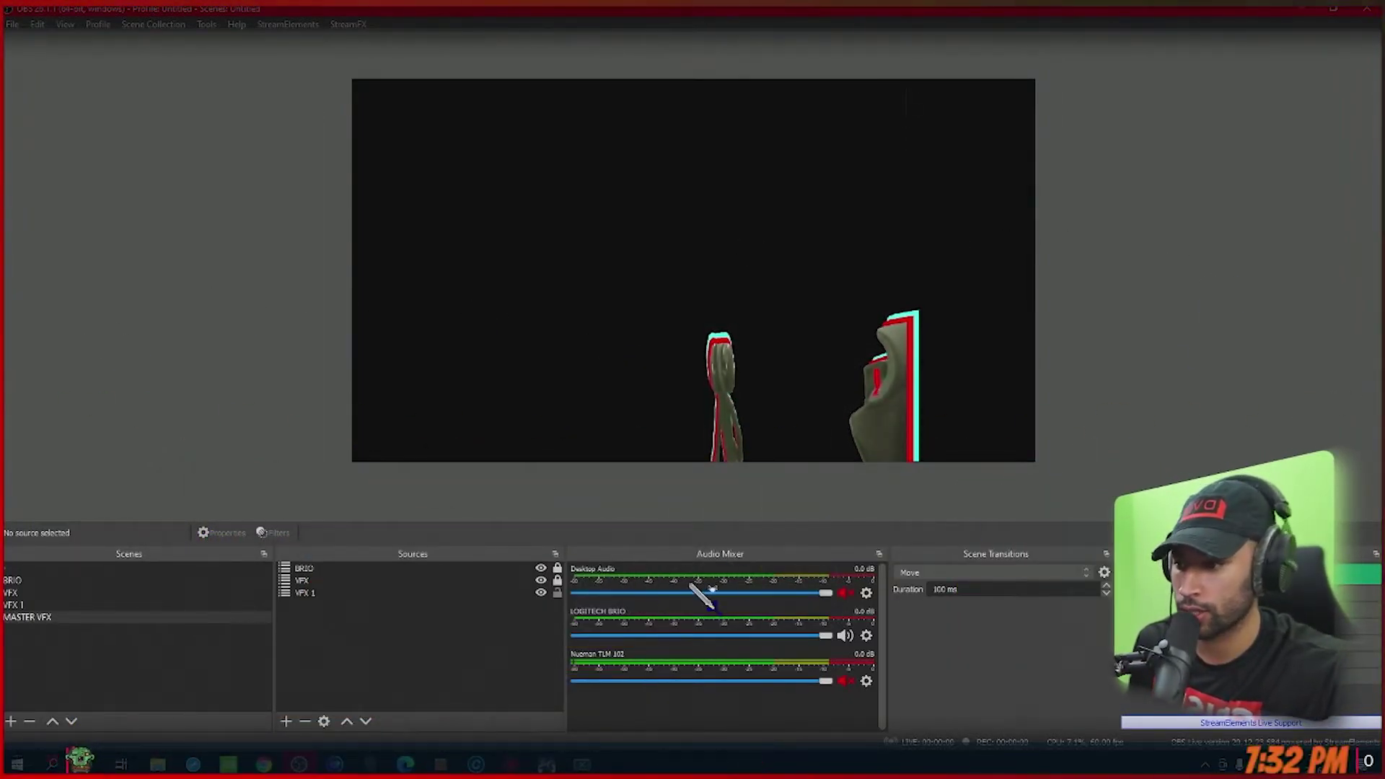
Add a Render Delay filter to the VFX scene.
click(36, 593)
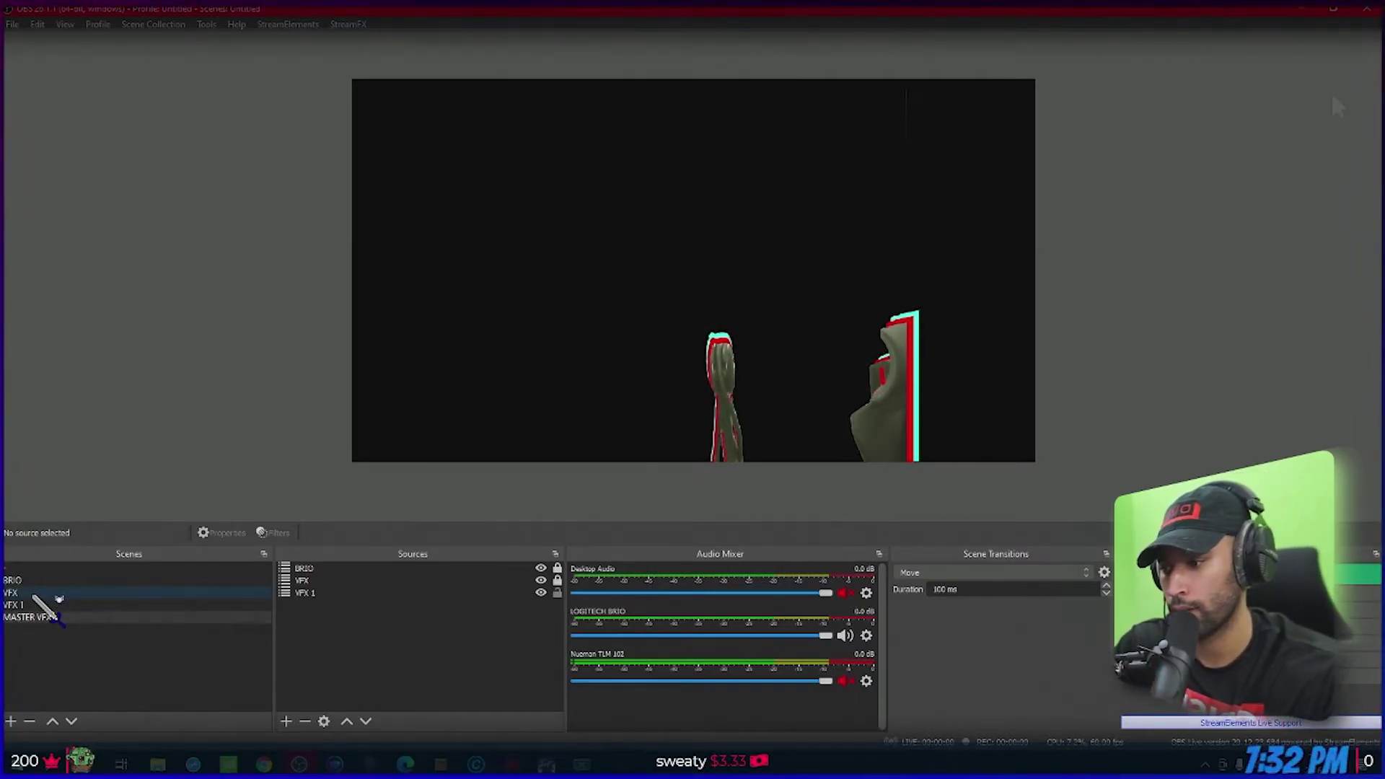
right_click(32, 593)
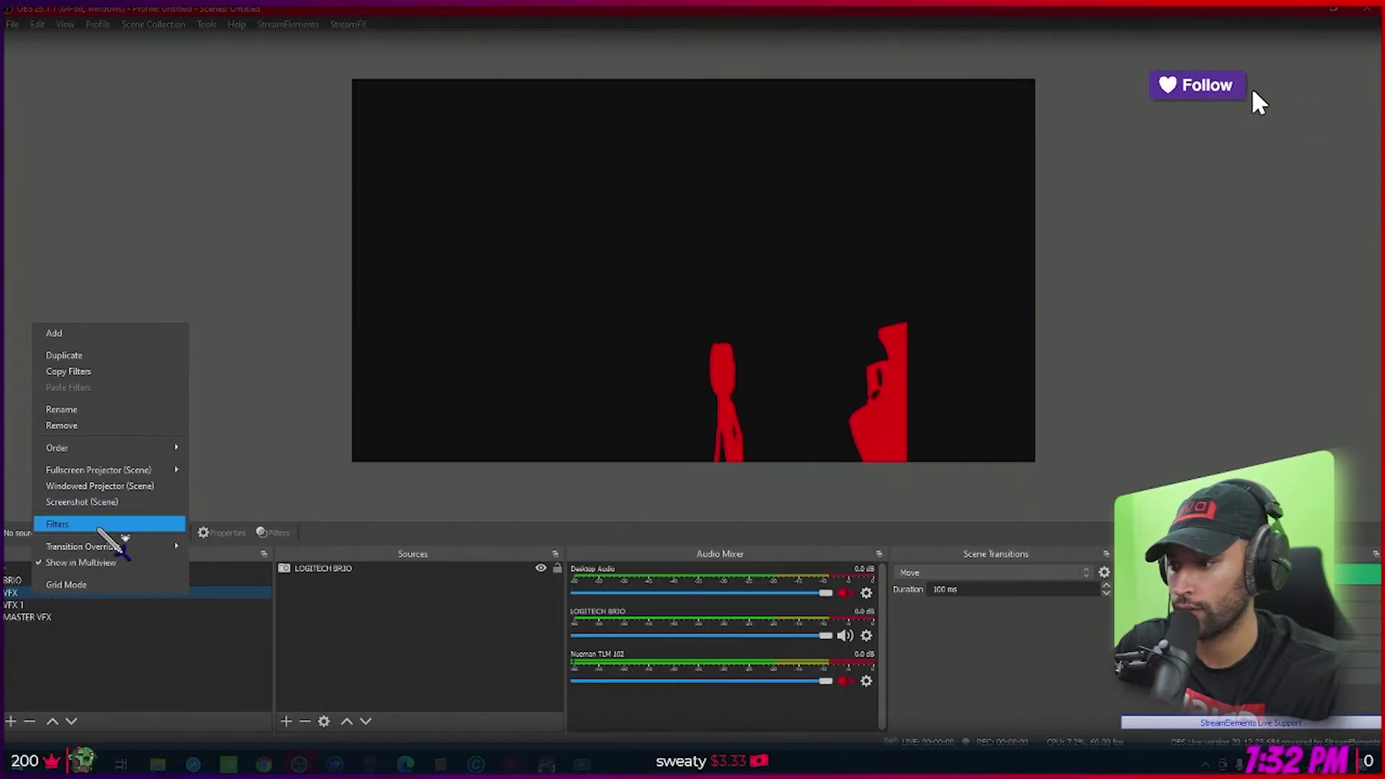
click(101, 525)
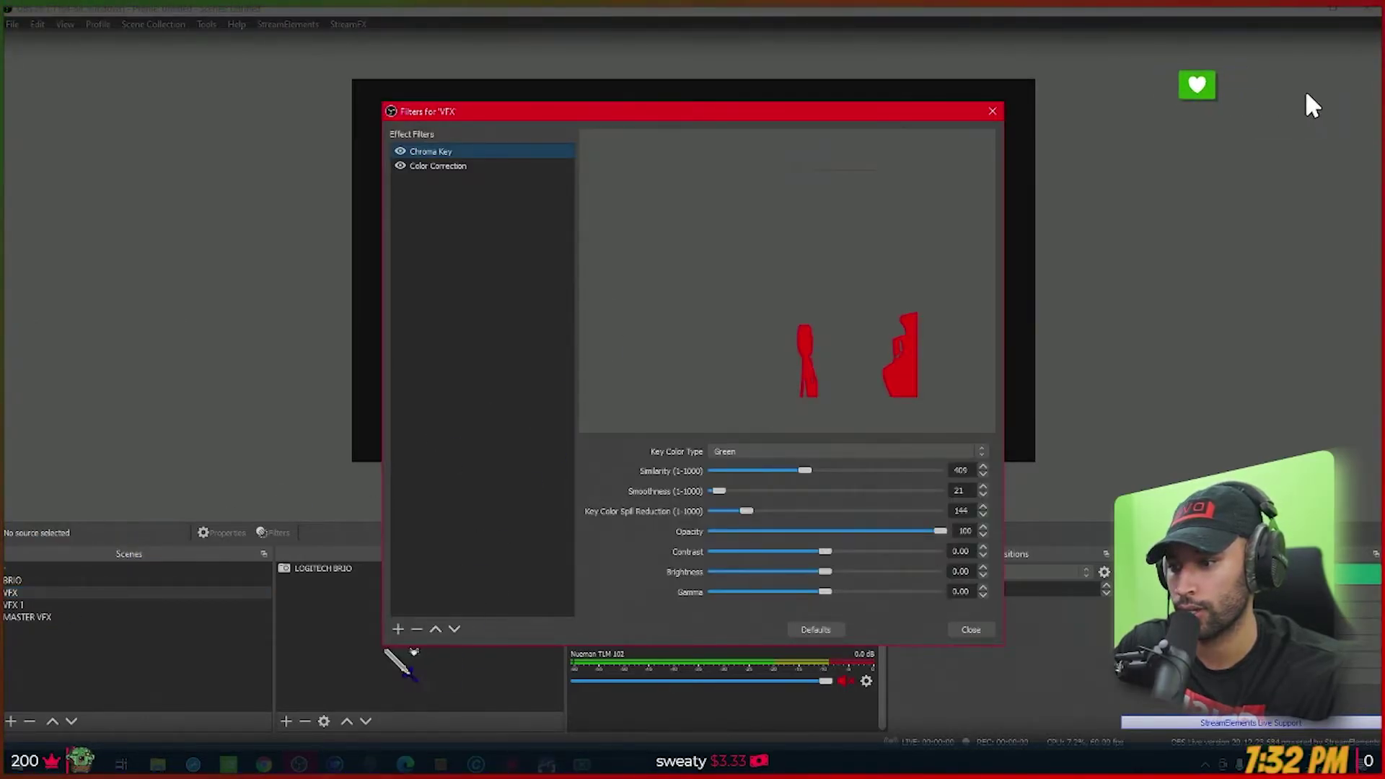
click(397, 629)
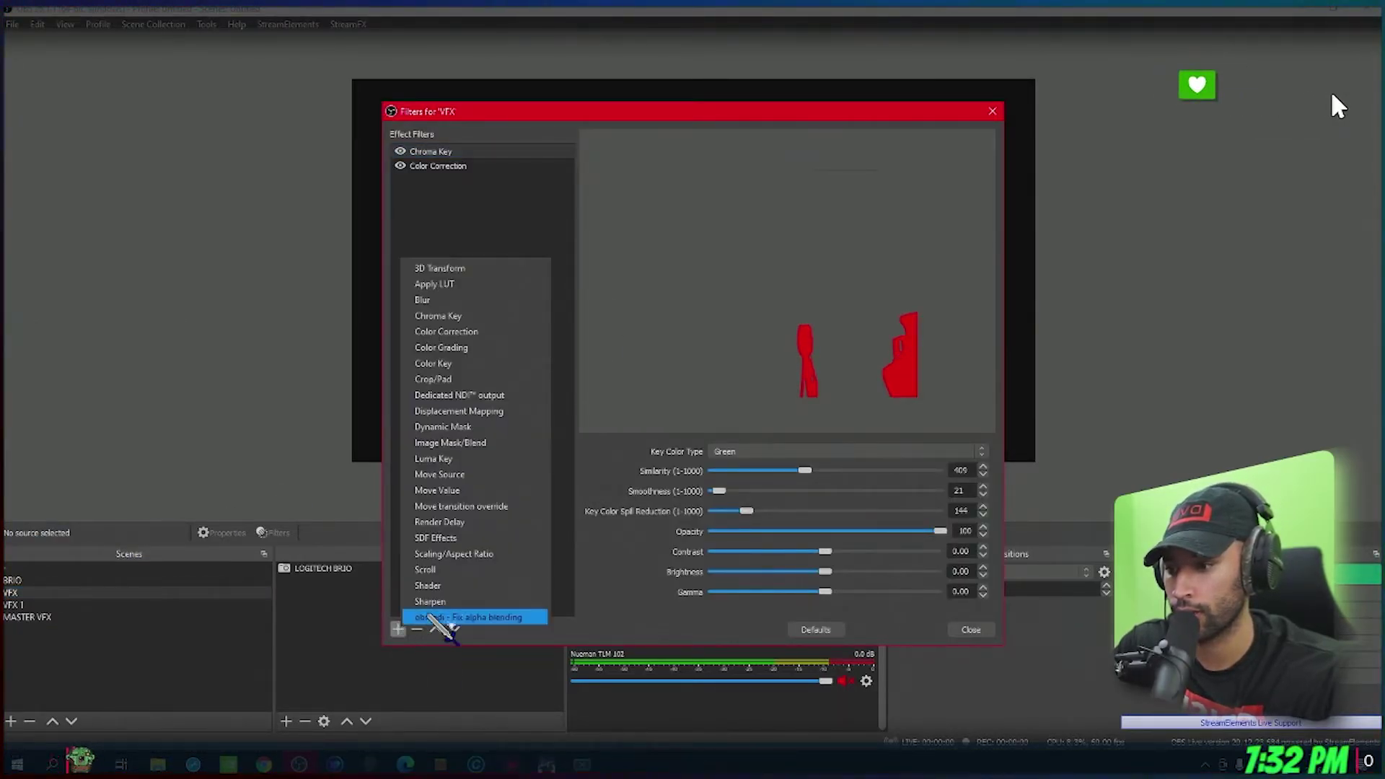
click(484, 521)
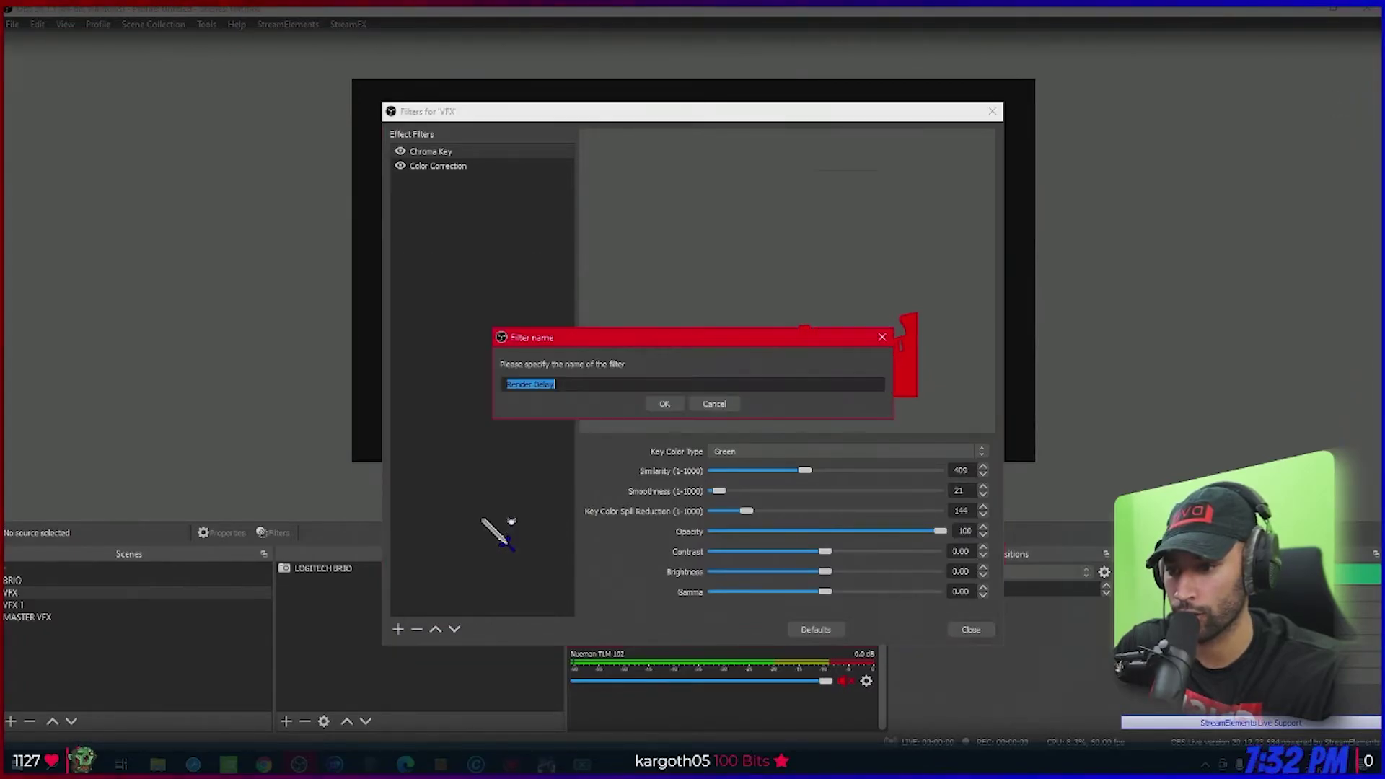
click(663, 404)
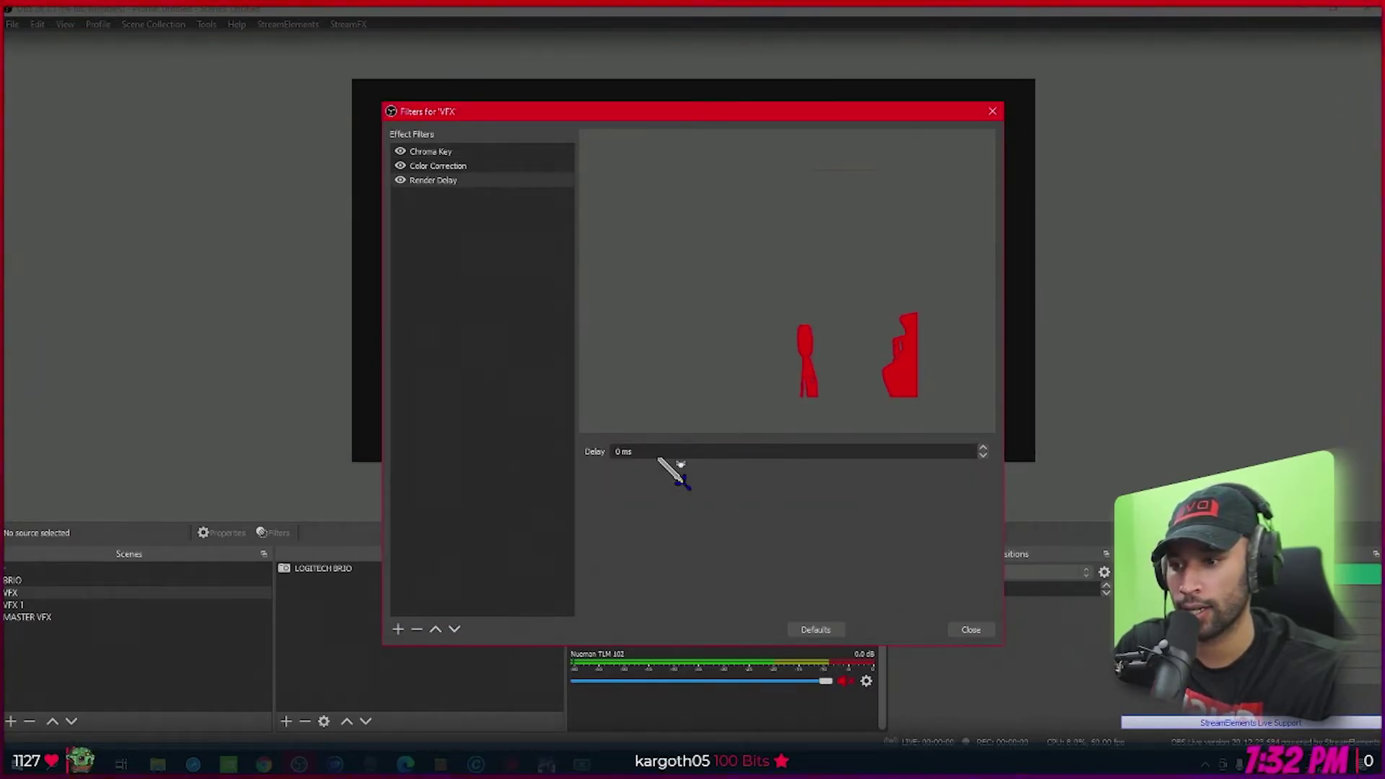
key(Escape)
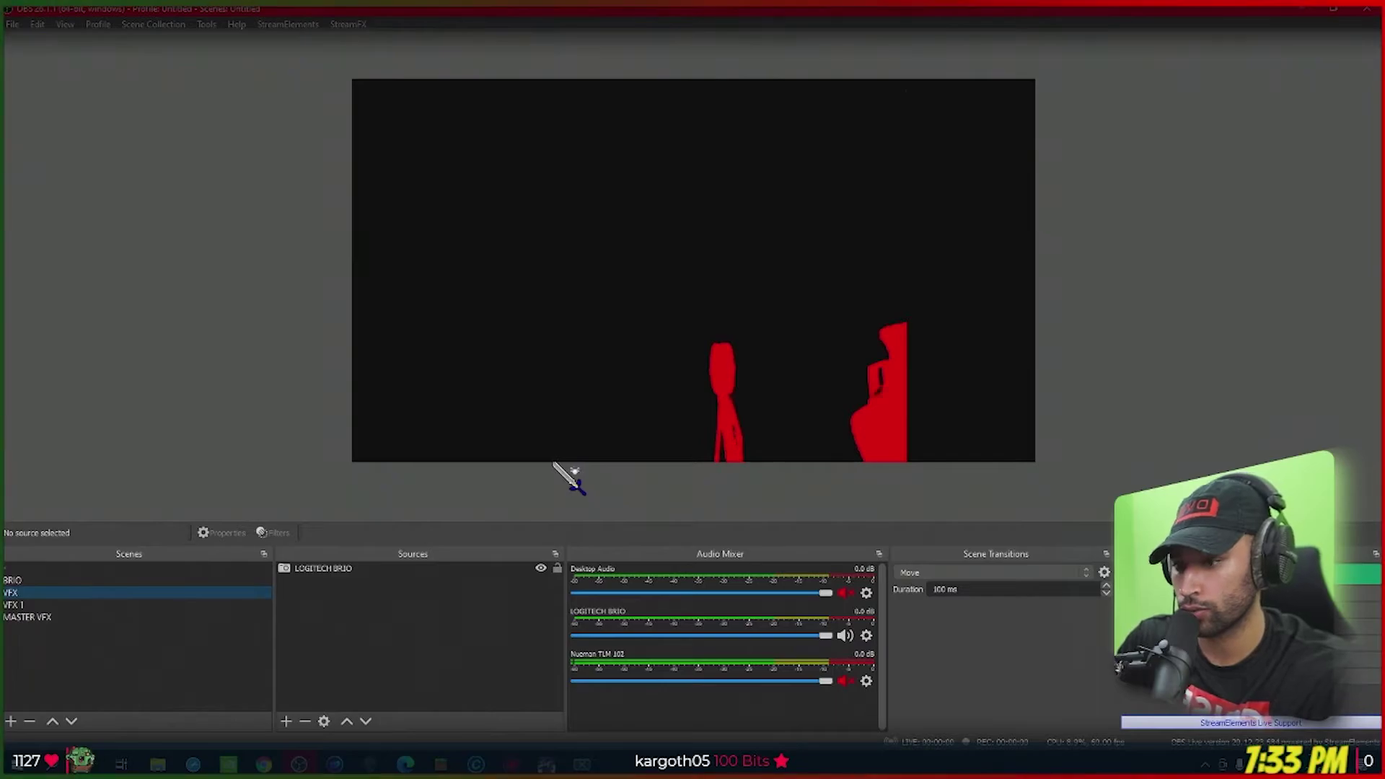
Set the VFX scene's Render Delay to 100 ms.
right_click(50, 592)
click(101, 576)
click(476, 182)
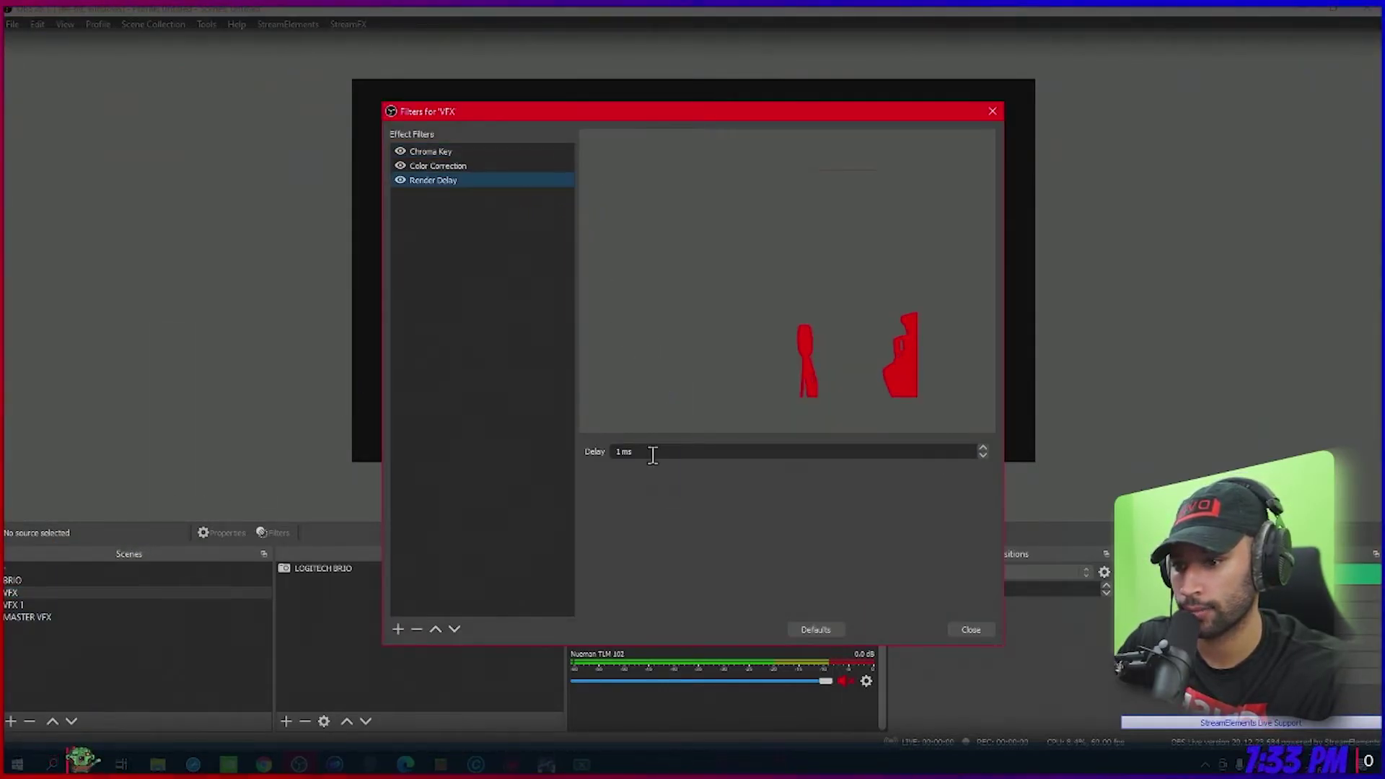
text(100)
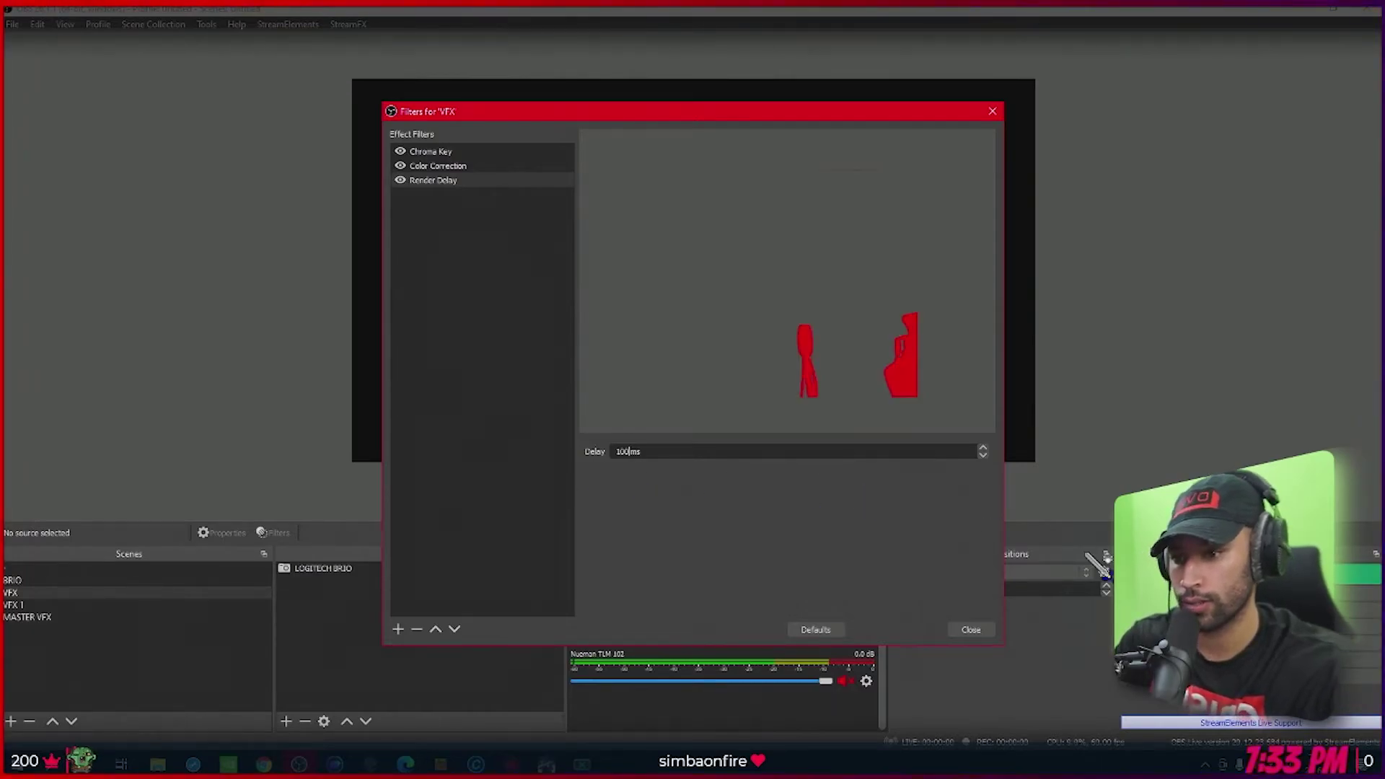
click(971, 629)
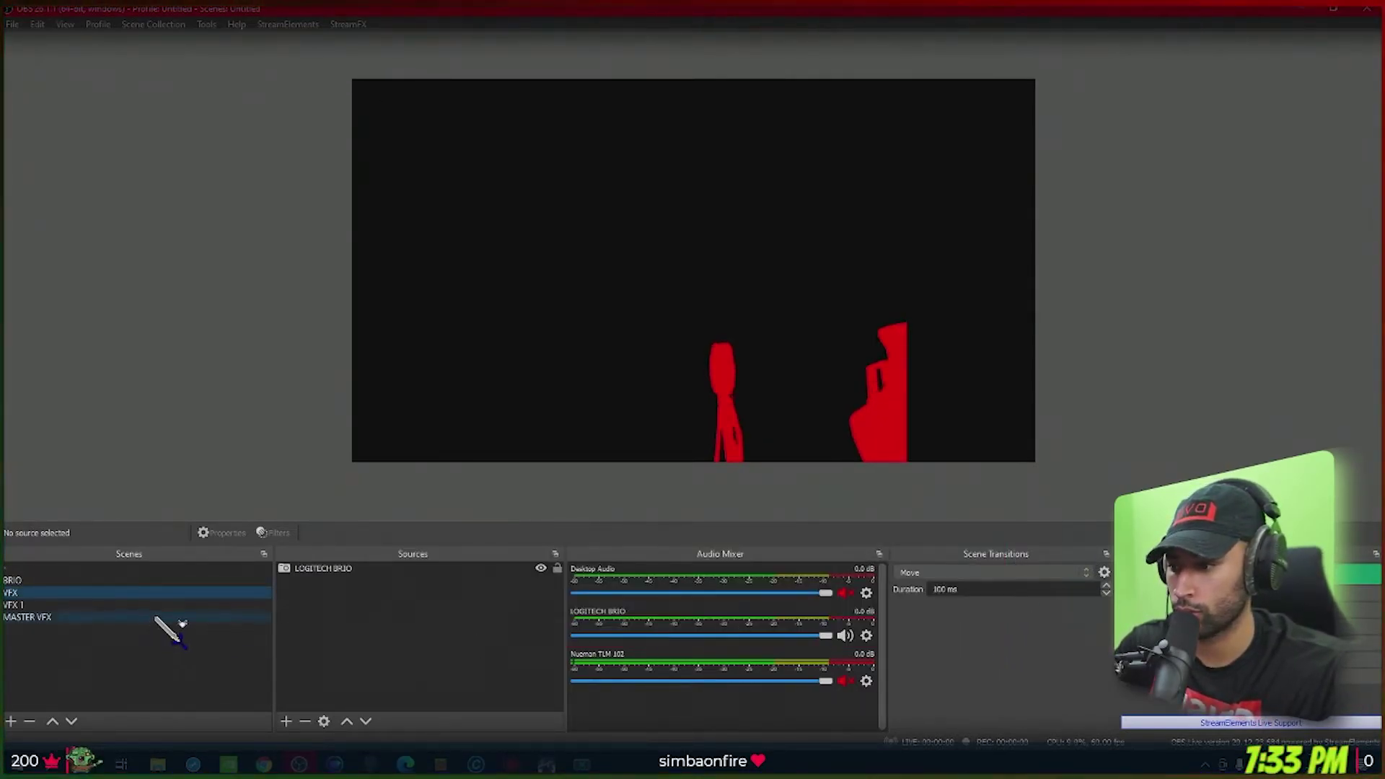
Add a Render Delay filter with its default name to the VFX 1 scene, then switch back to MASTER VFX.
click(69, 619)
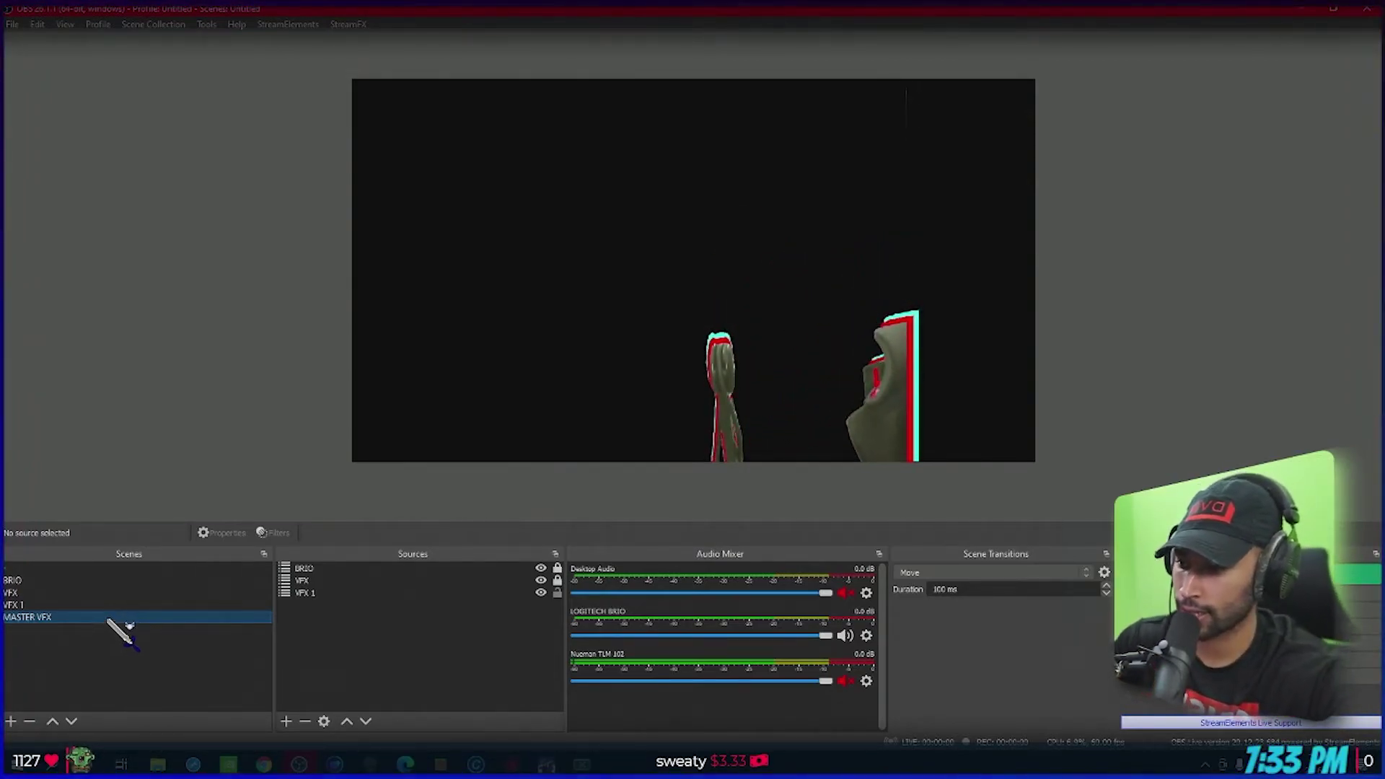
click(59, 605)
right_click(61, 607)
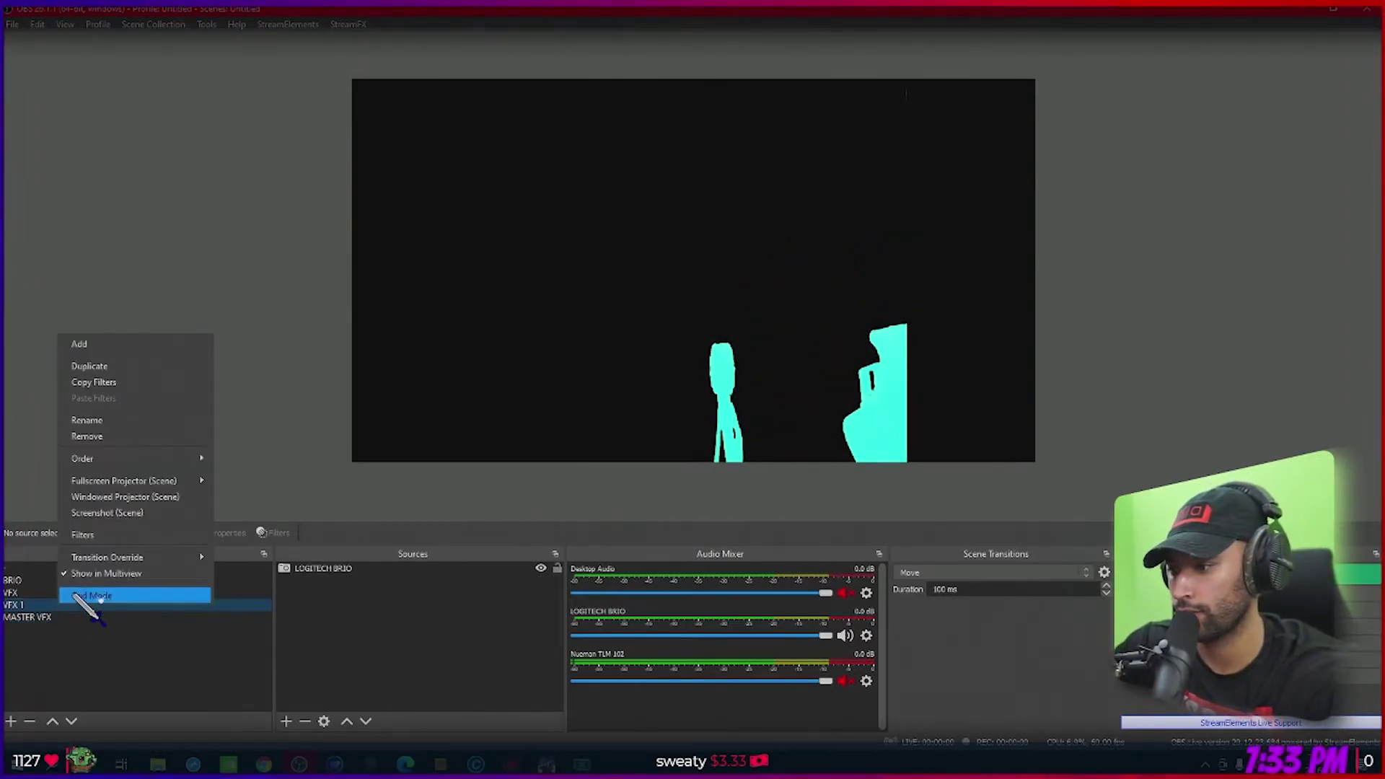
click(202, 513)
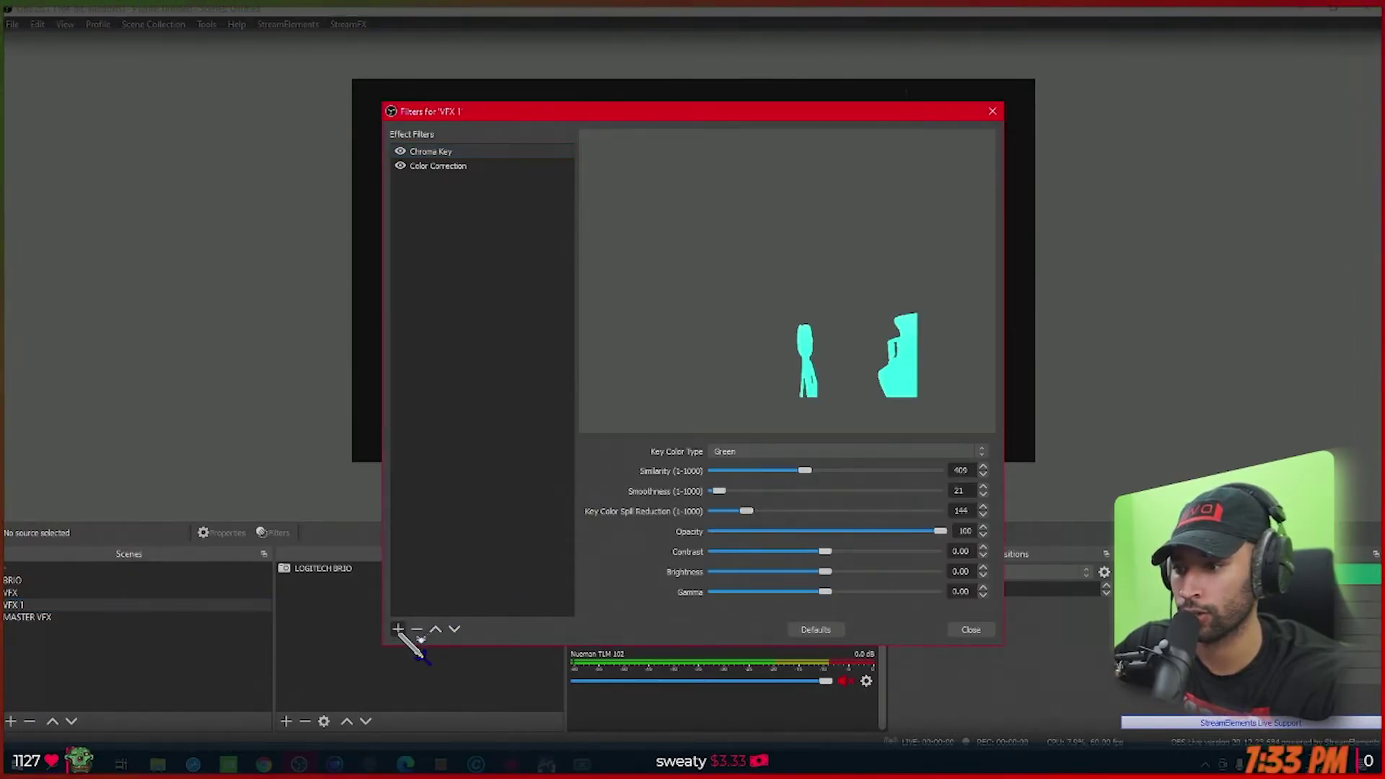
click(398, 629)
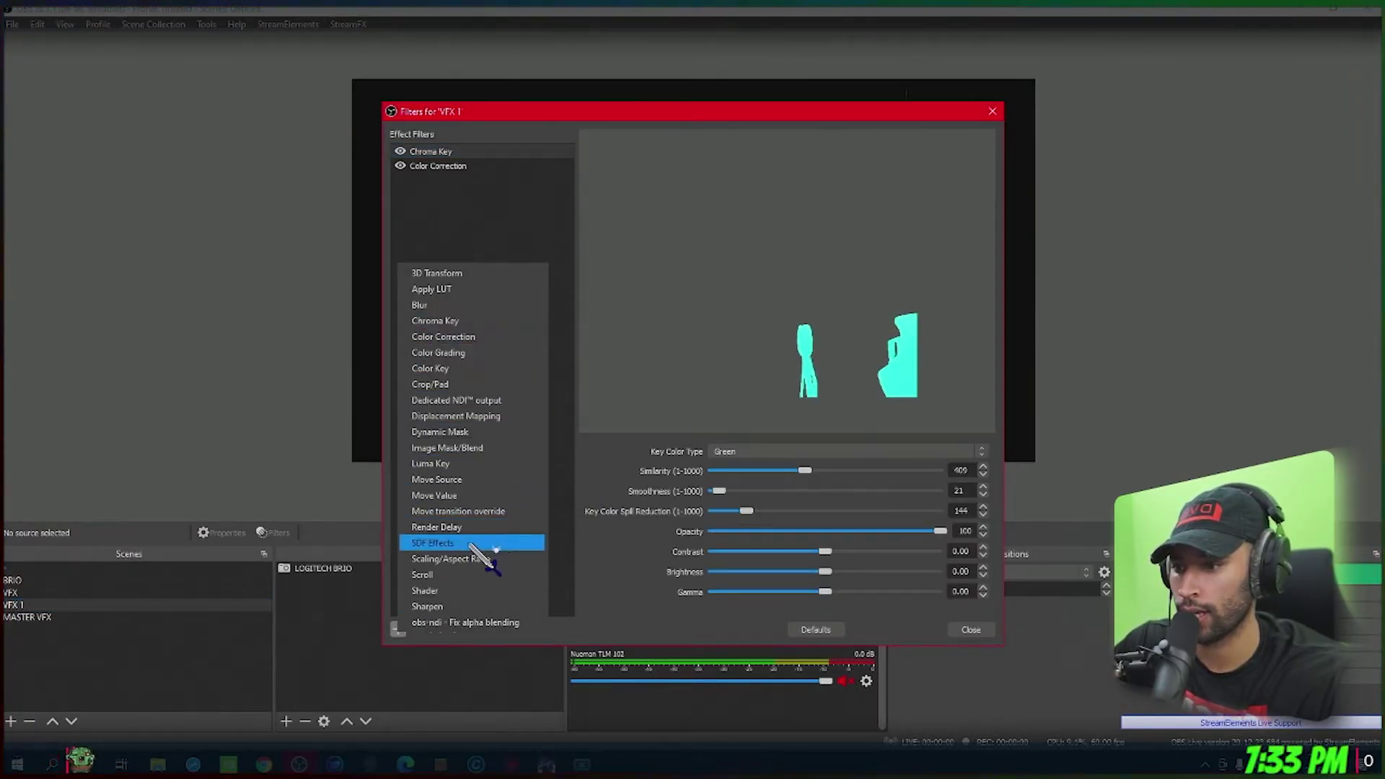
click(447, 527)
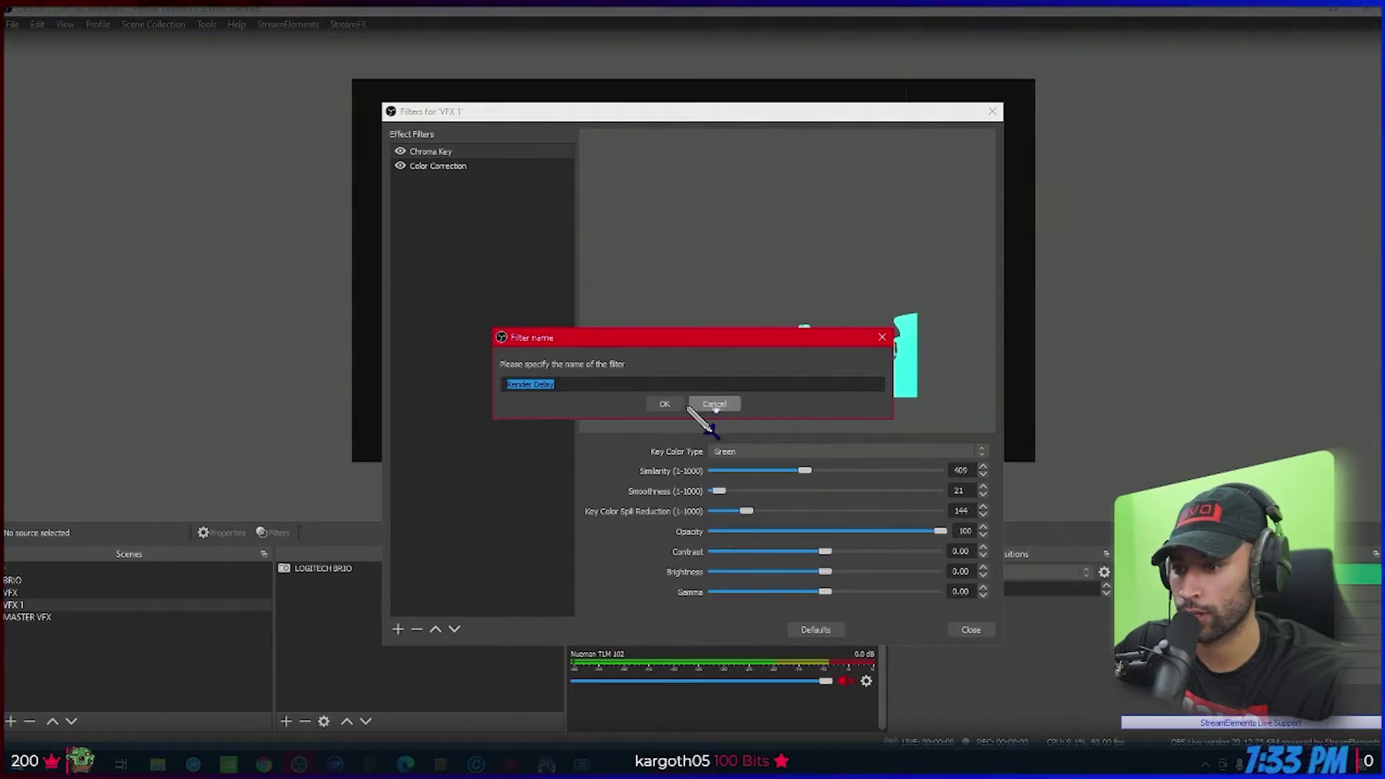
click(664, 403)
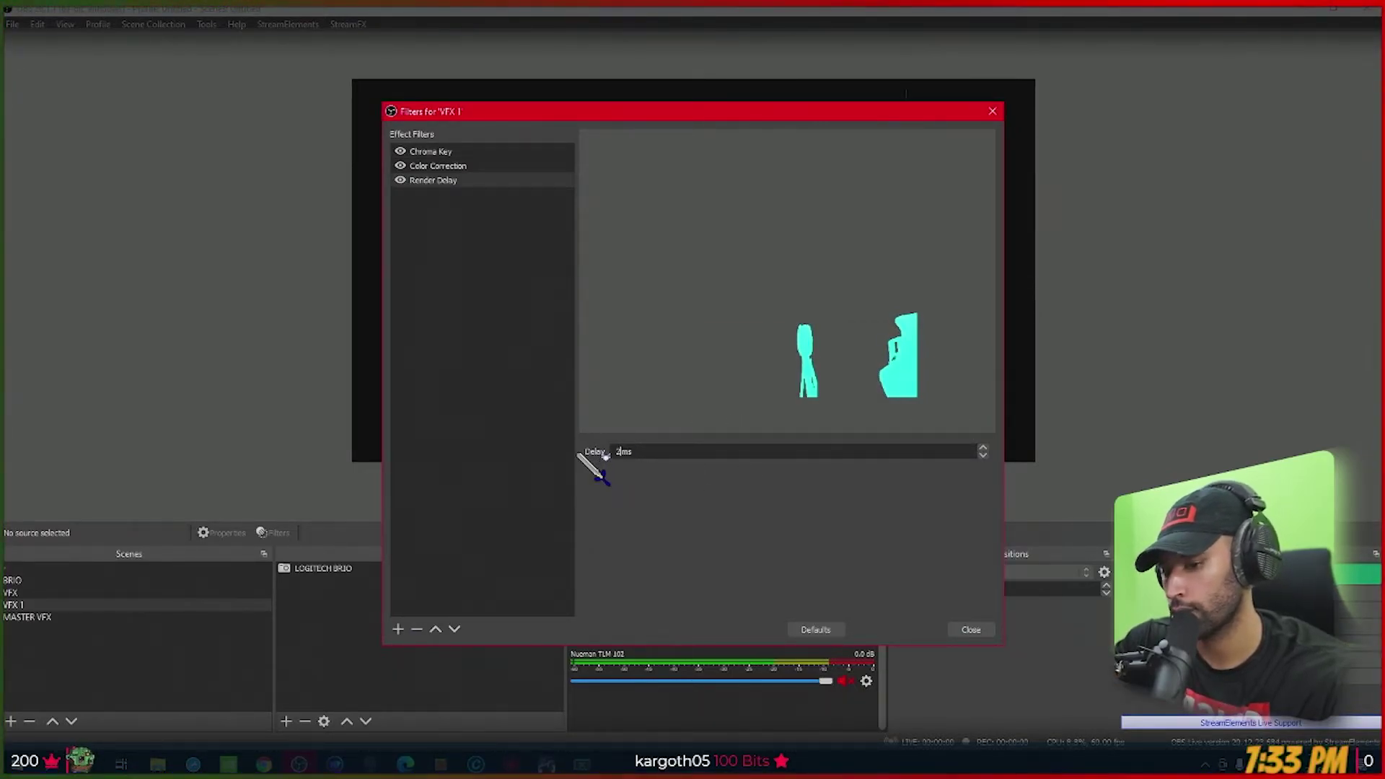
click(985, 630)
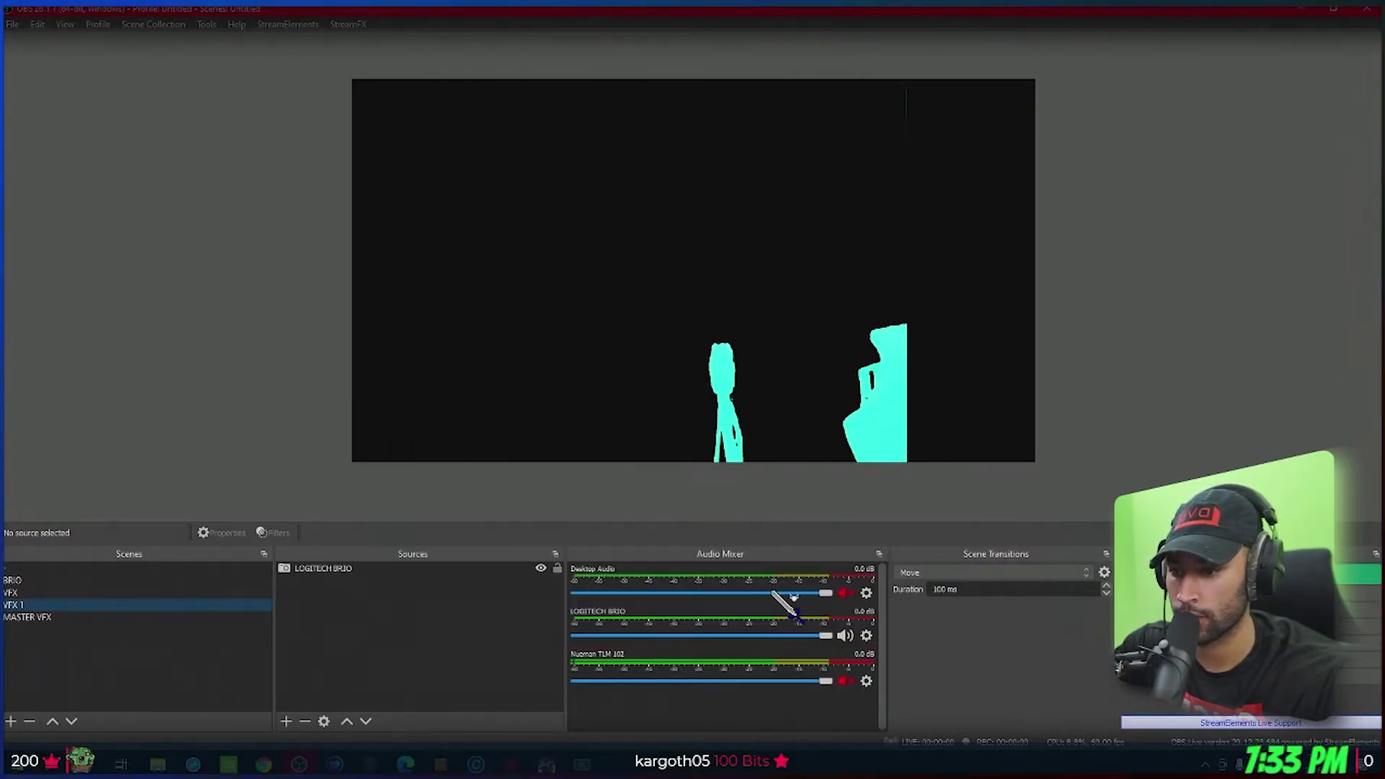
click(46, 618)
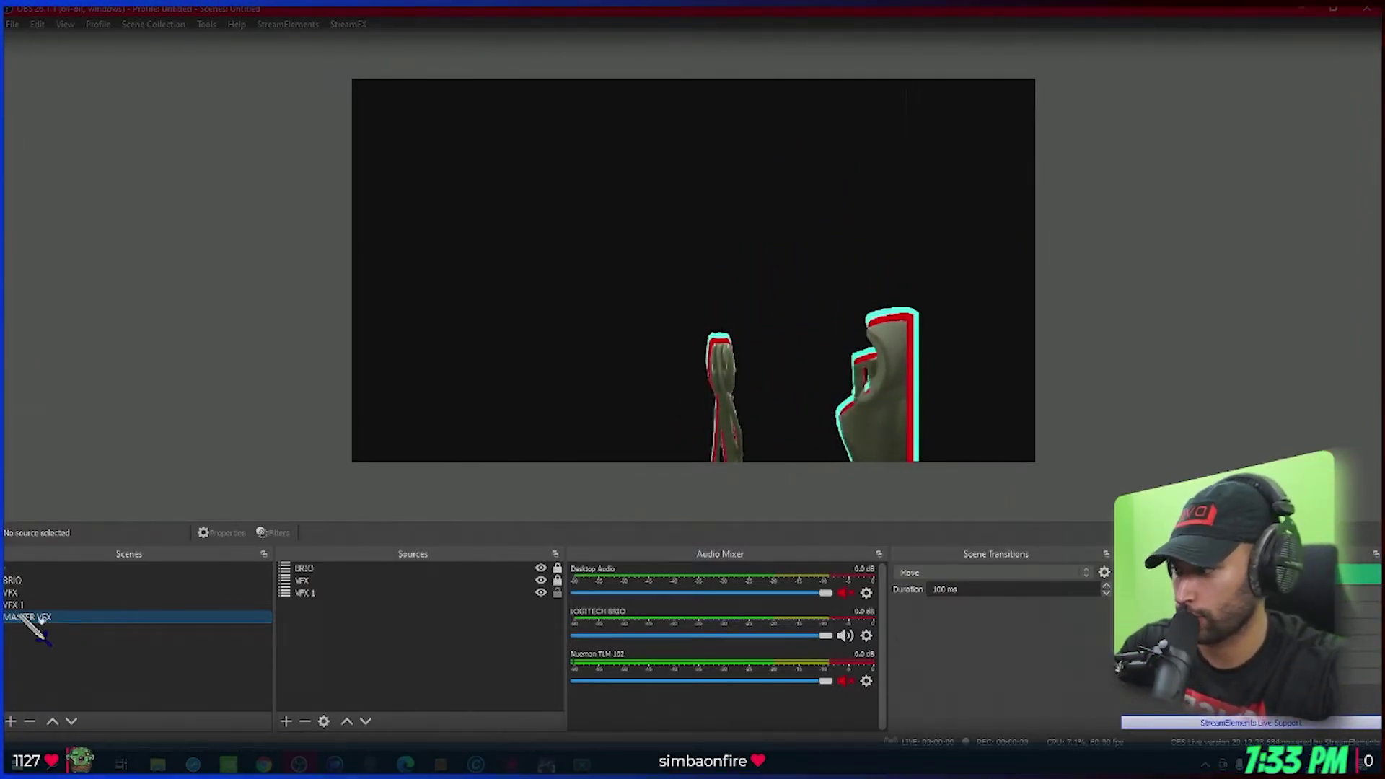
drag(16, 615, 51, 610)
Duplicate the VFX 1 scene as VFX 2 and move it above MASTER VFX.
right_click(42, 605)
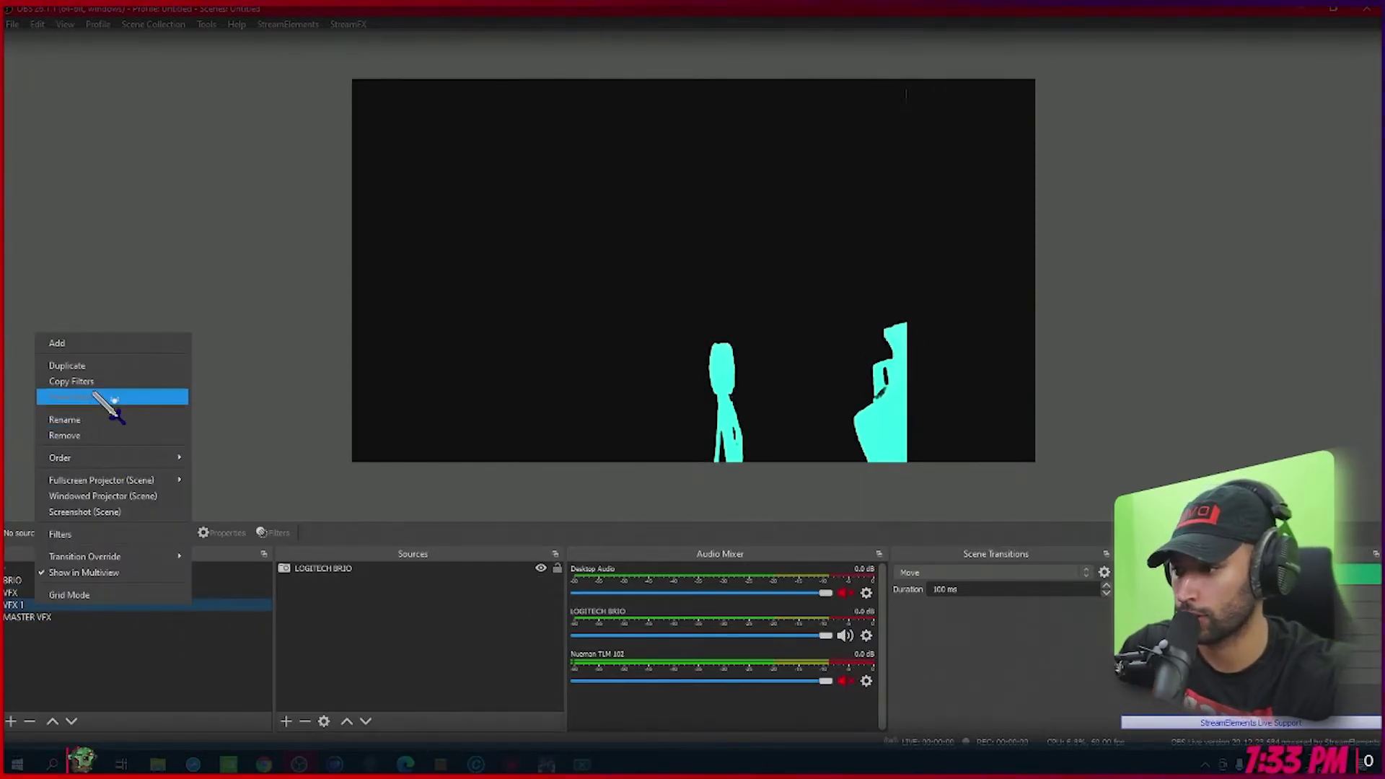
click(92, 665)
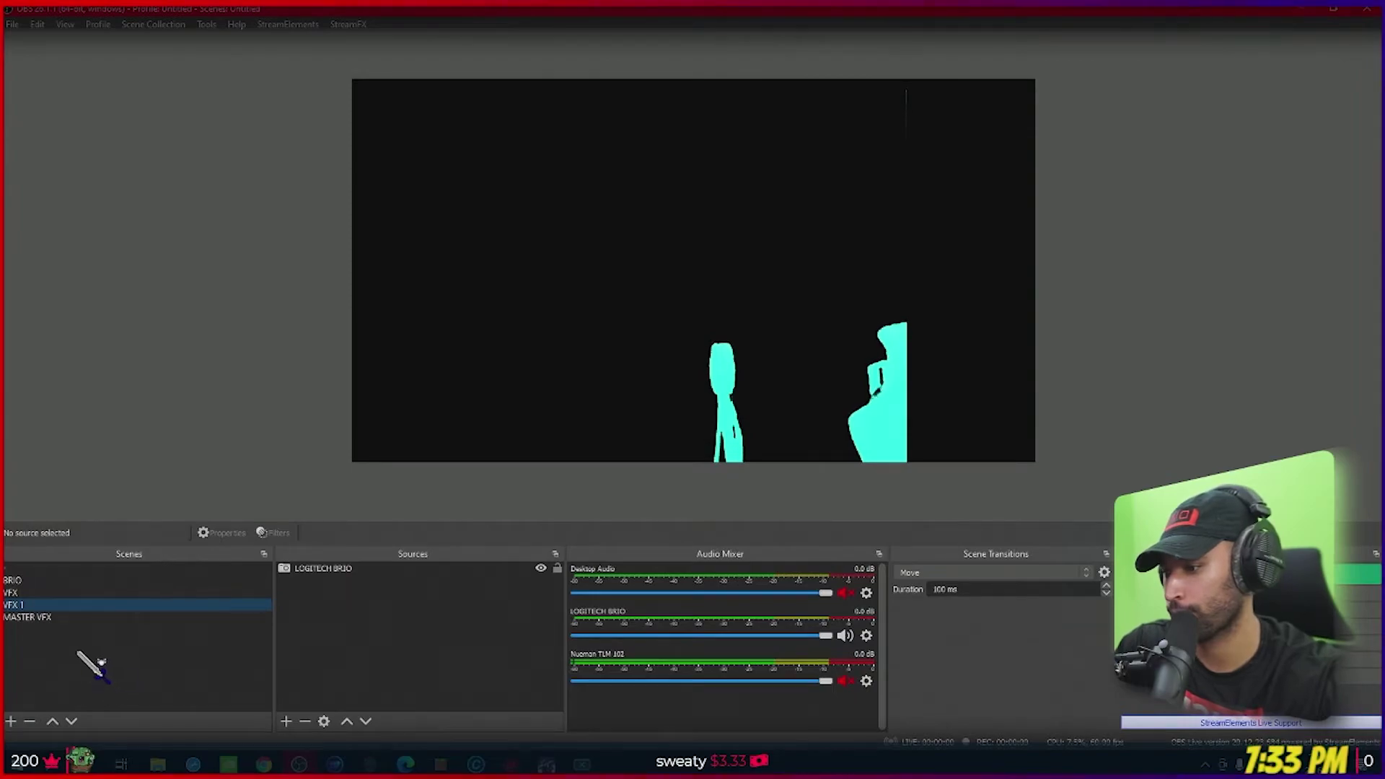
right_click(45, 604)
click(129, 358)
click(584, 384)
key(BackSpace)
key(BackSpace)
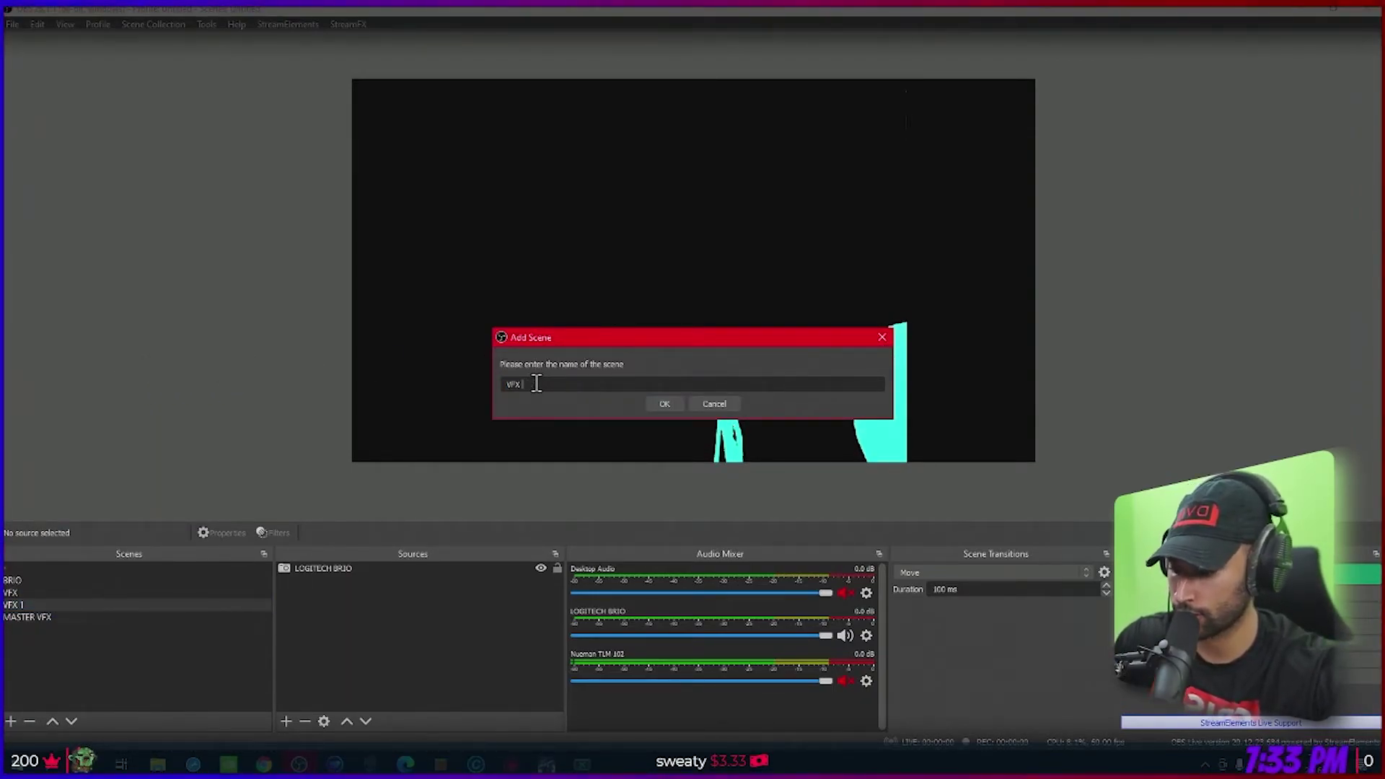
text(2)
click(665, 403)
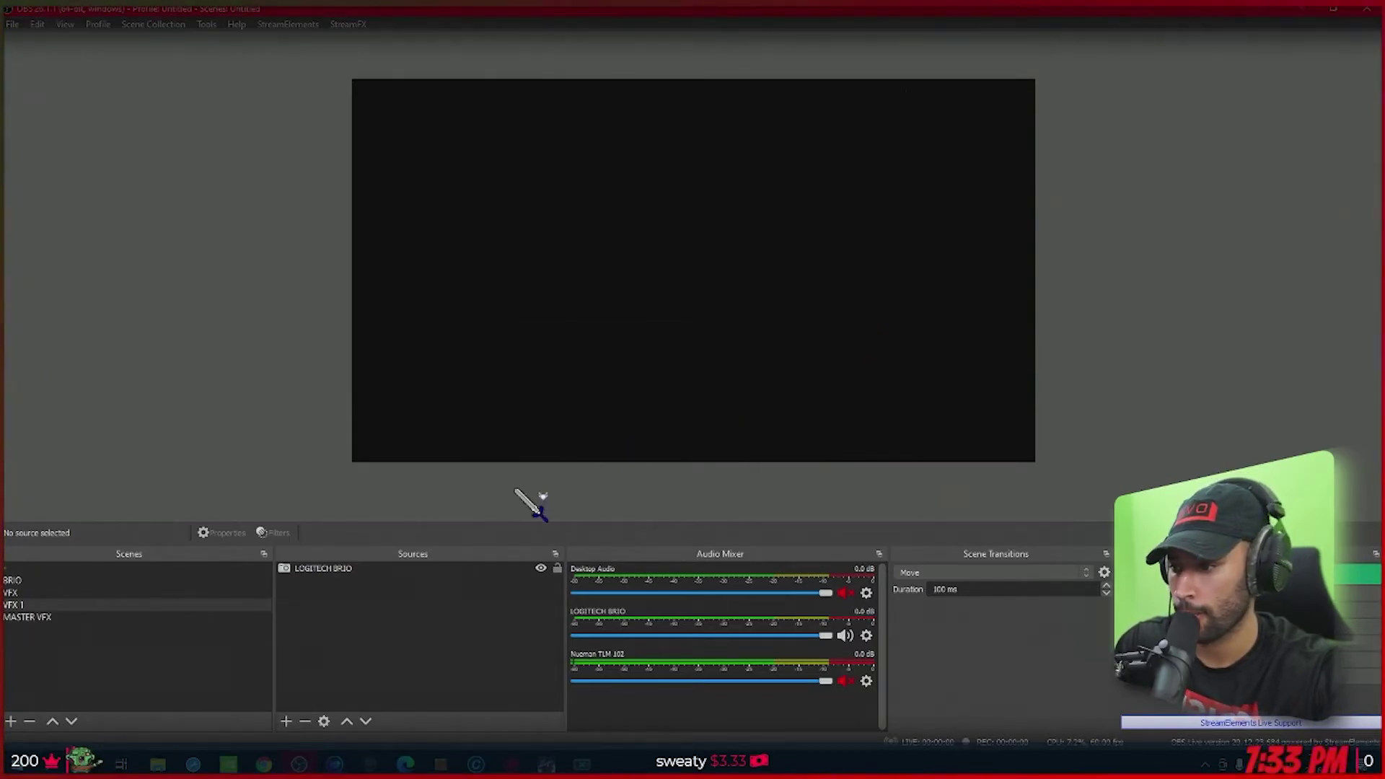
drag(84, 629, 79, 612)
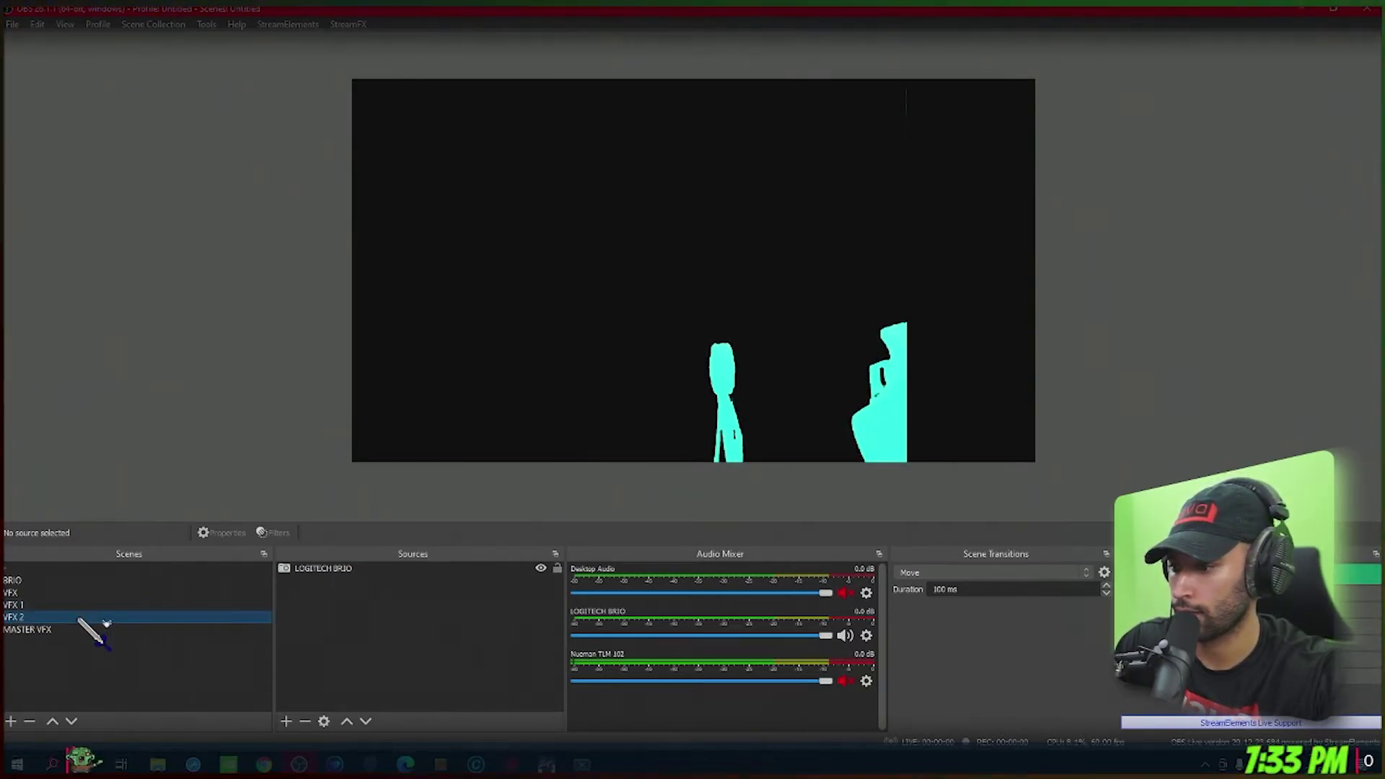
Enter a new Render Delay value in the VFX 2 scene's filters.
right_click(83, 615)
click(119, 548)
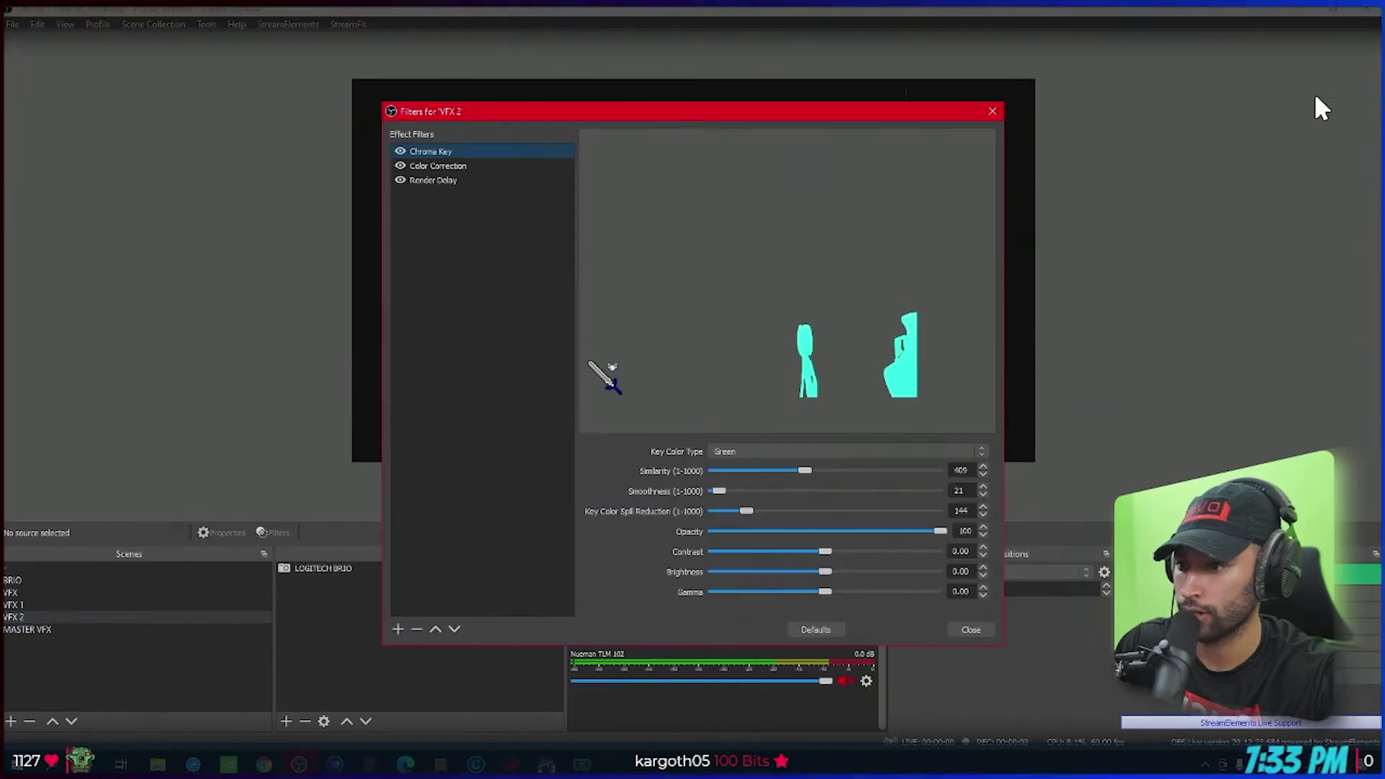
click(433, 182)
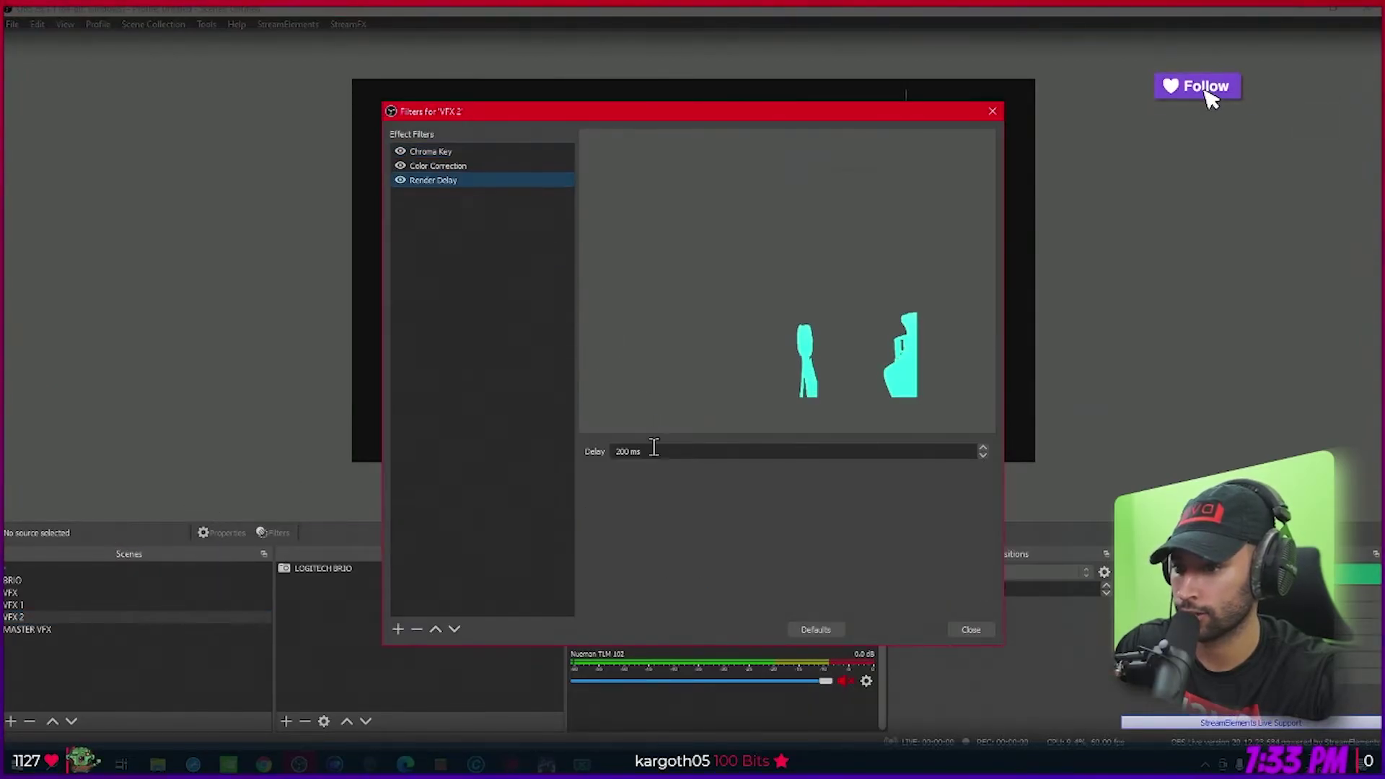
key(Tab)
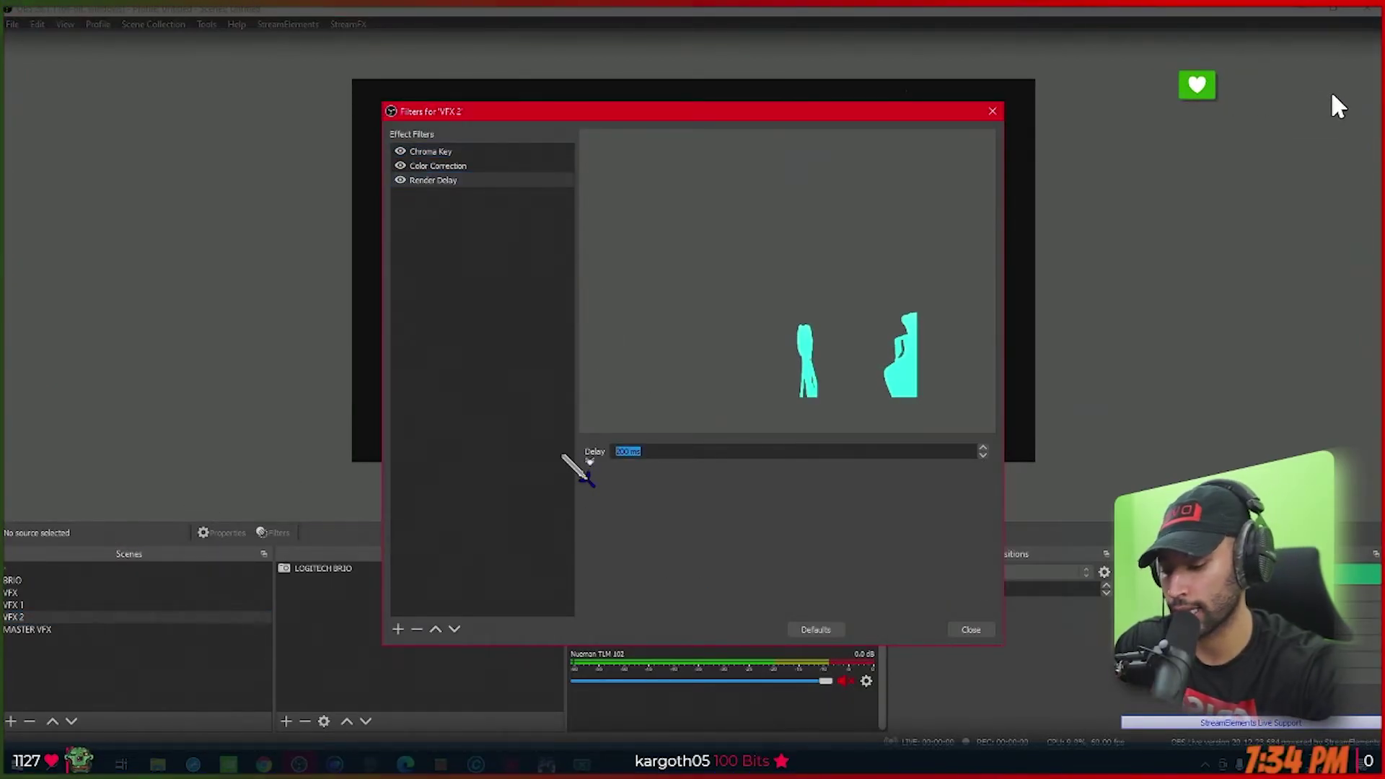
text(1)
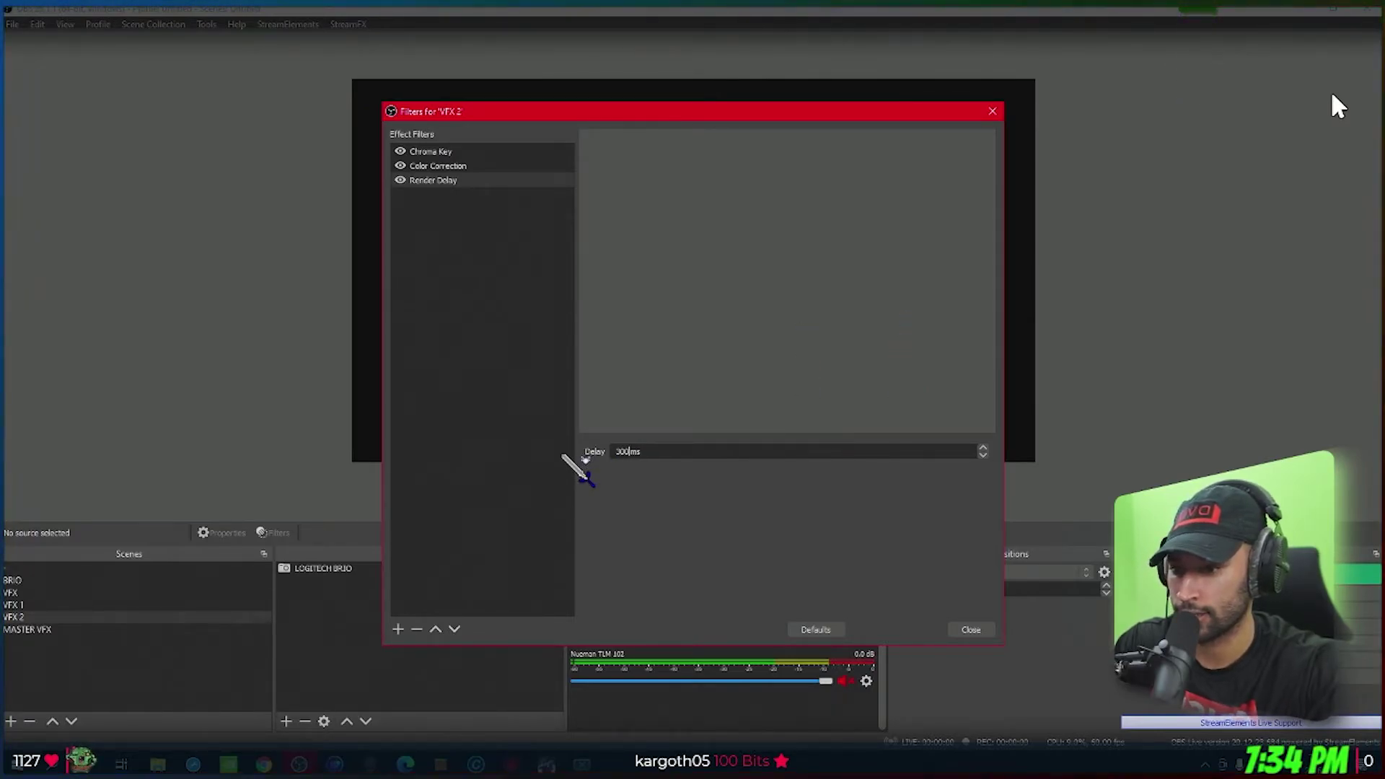
text(00)
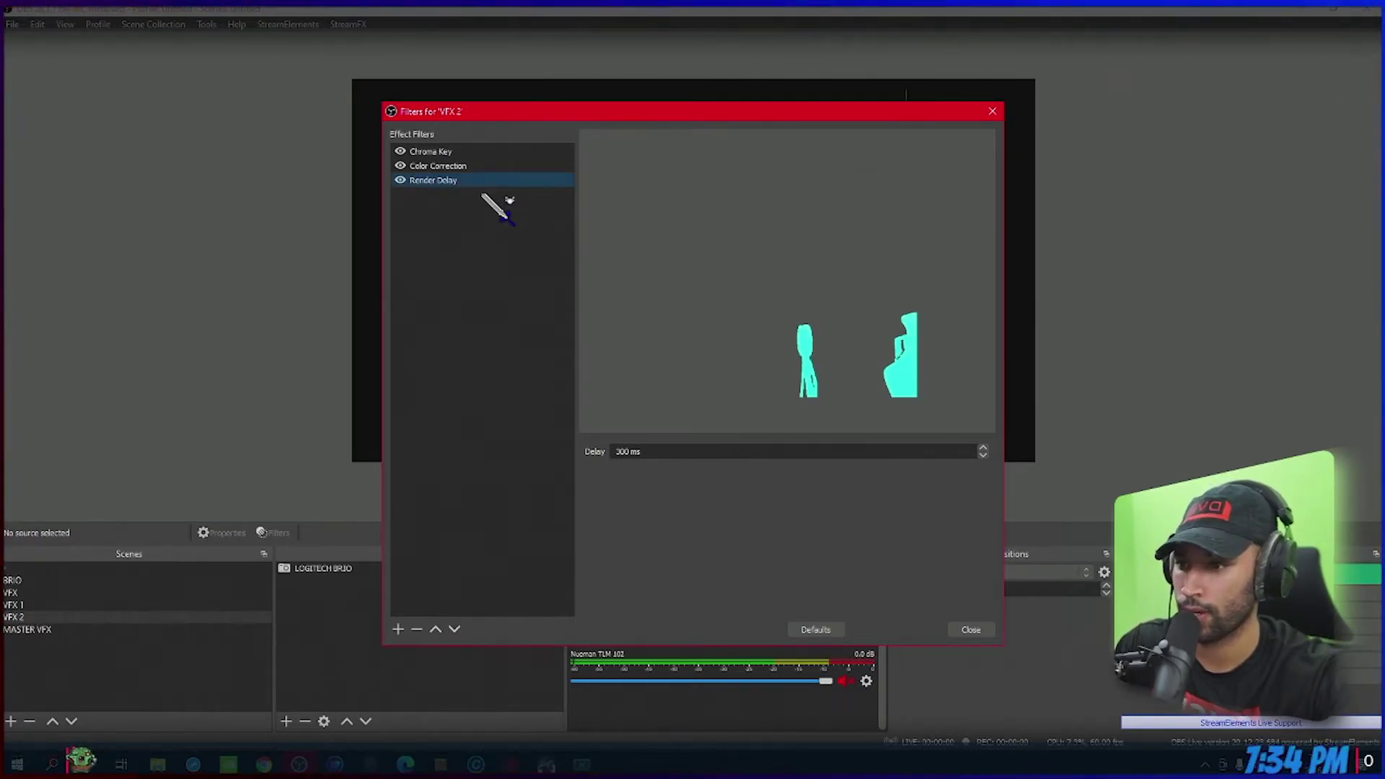
Set VFX 2's Color Correction colour to yellow (#ffff7f).
click(479, 165)
click(936, 574)
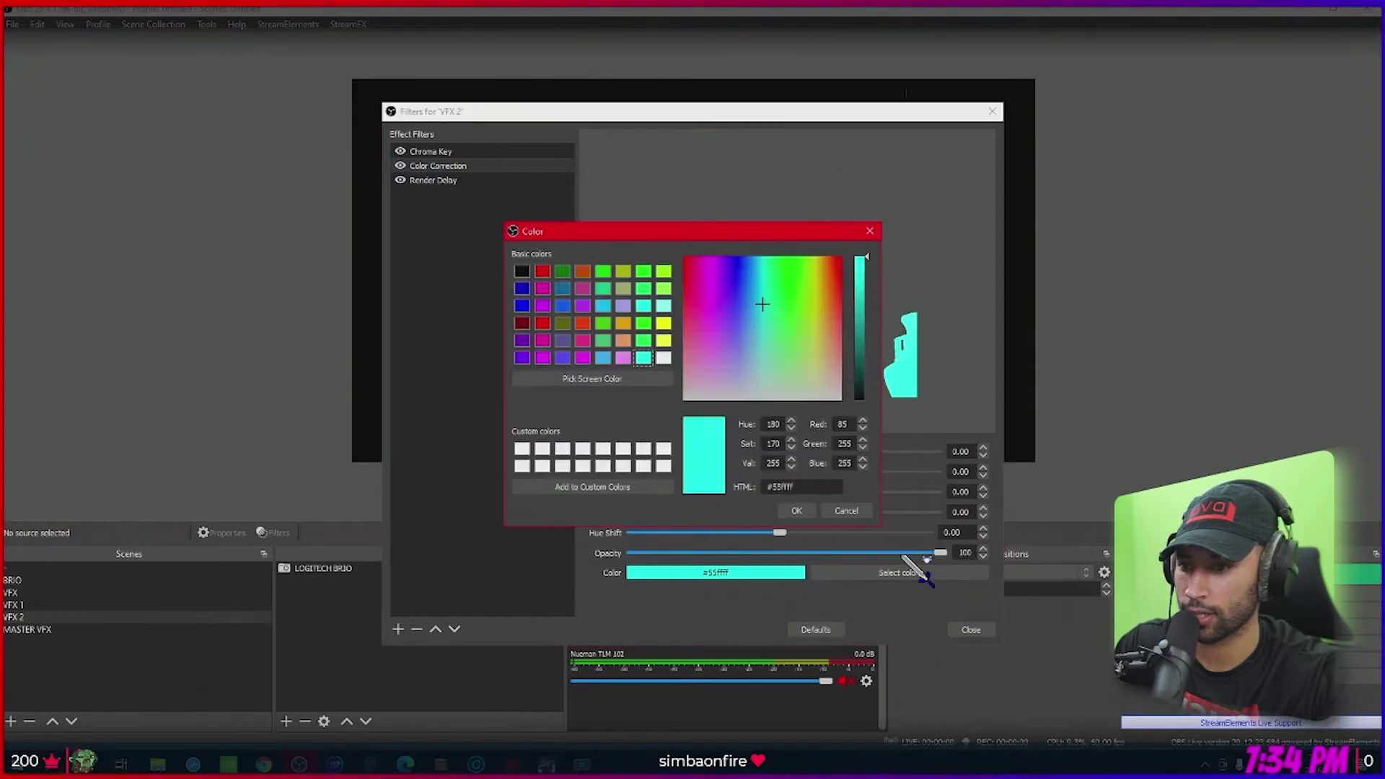
click(663, 340)
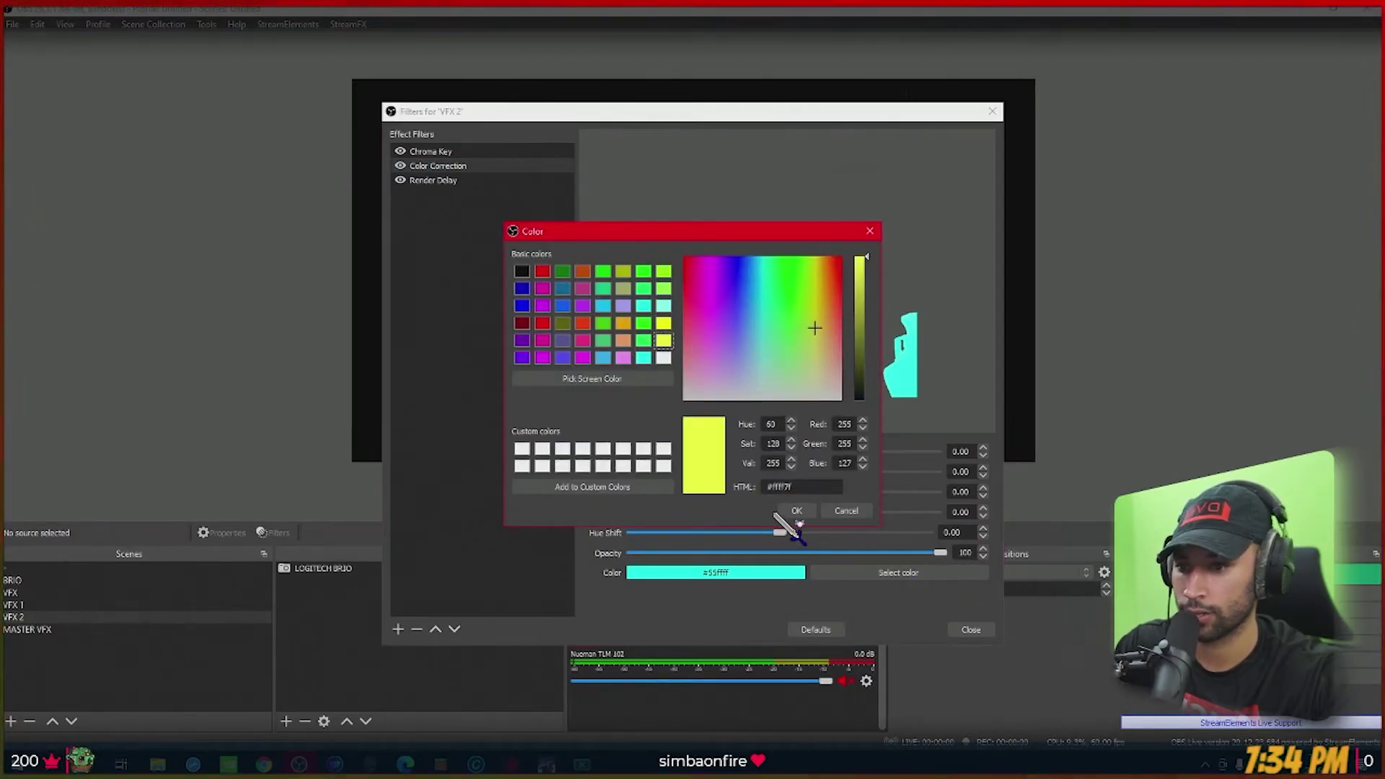
click(796, 510)
click(971, 630)
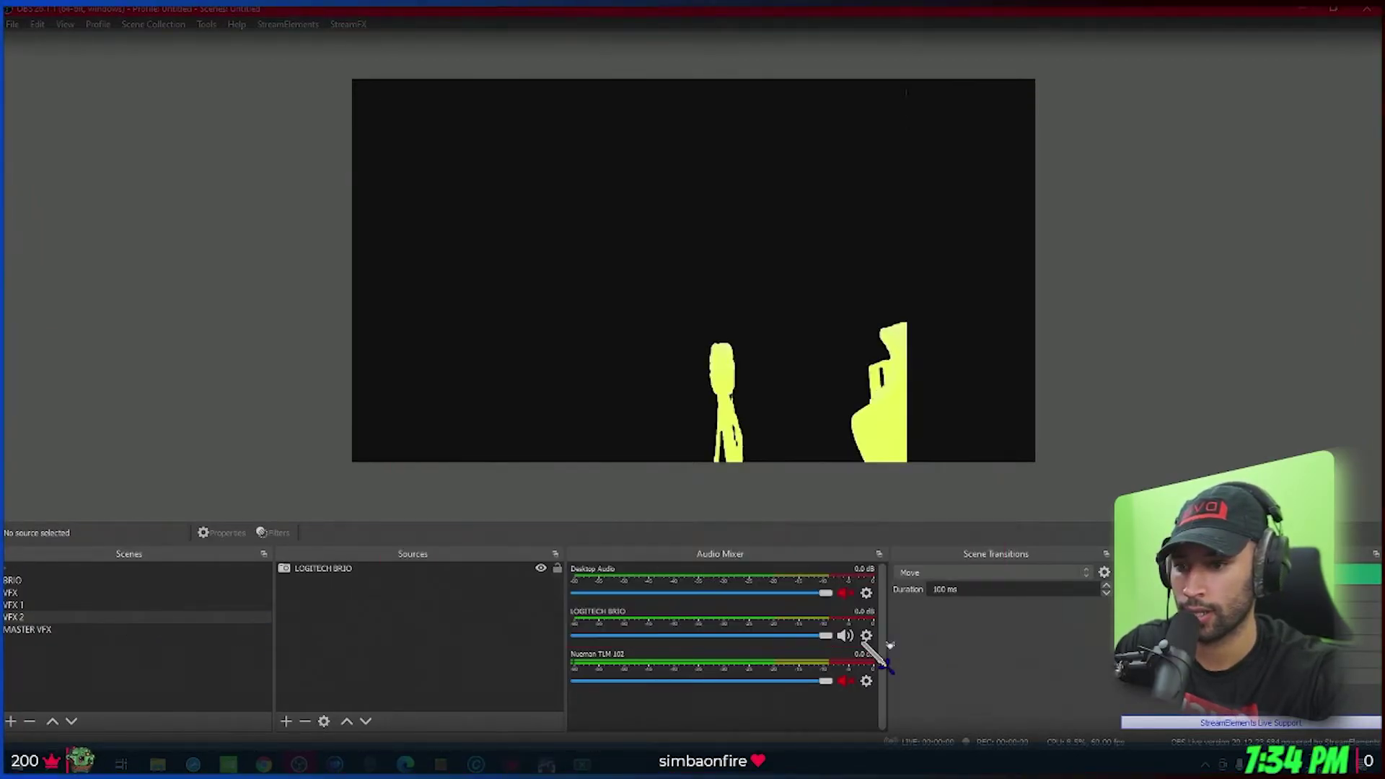
Add the existing VFX 2 scene as a source in MASTER VFX.
click(29, 630)
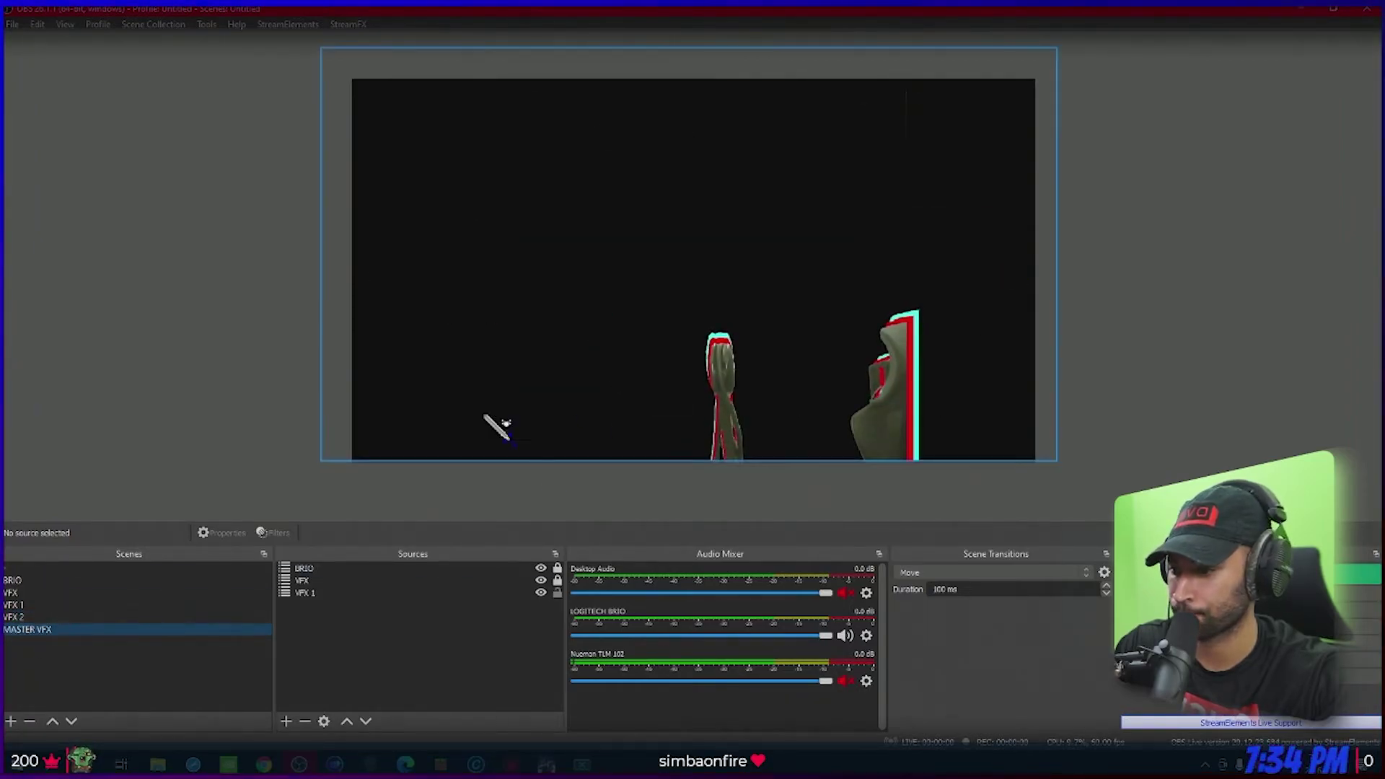
click(286, 721)
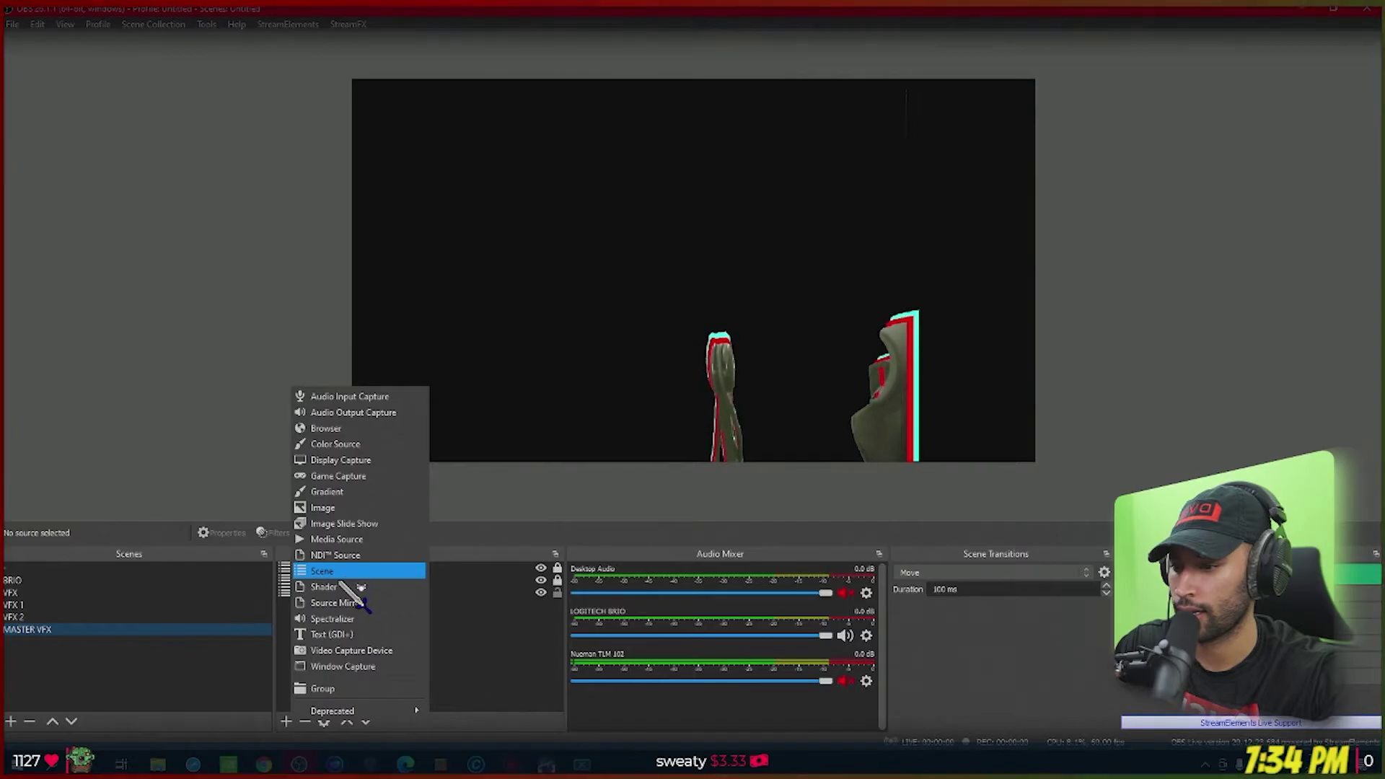
click(438, 710)
click(286, 721)
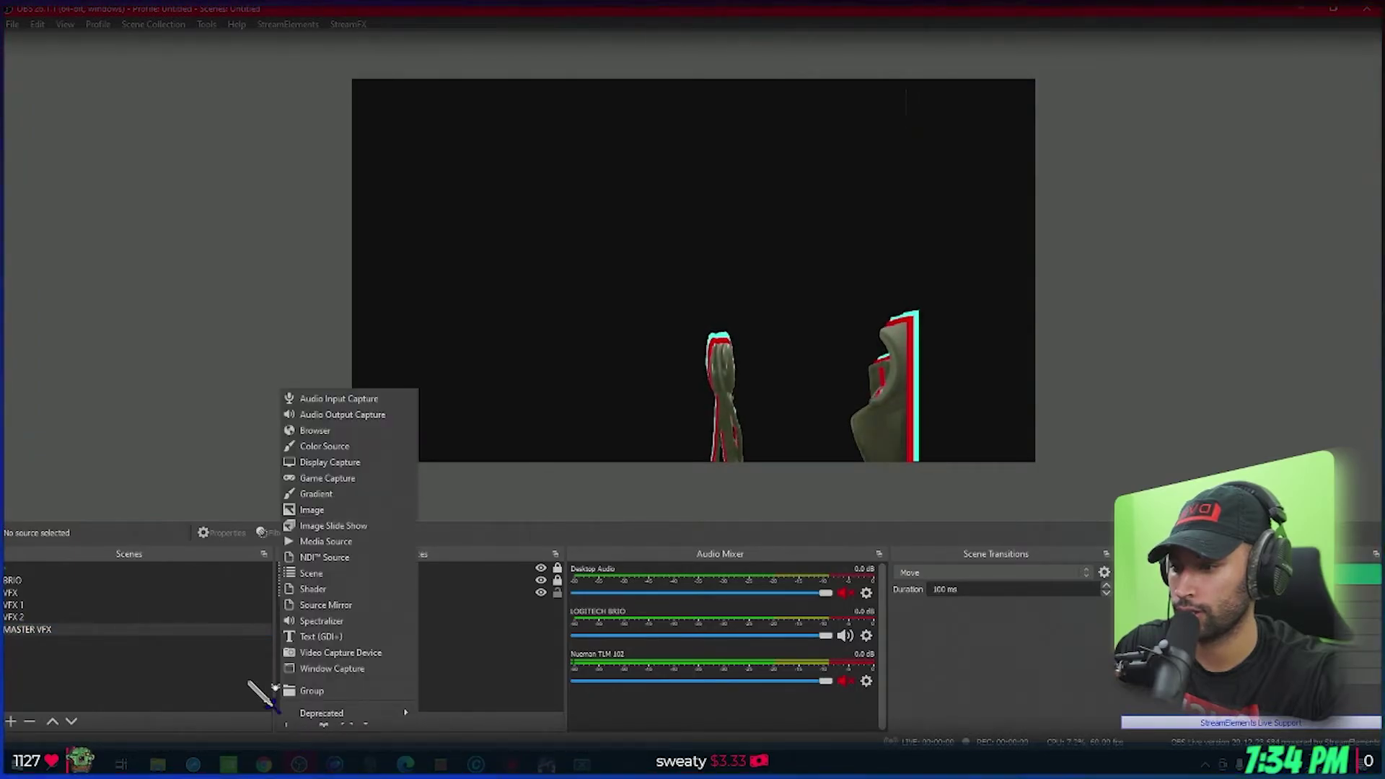
click(335, 573)
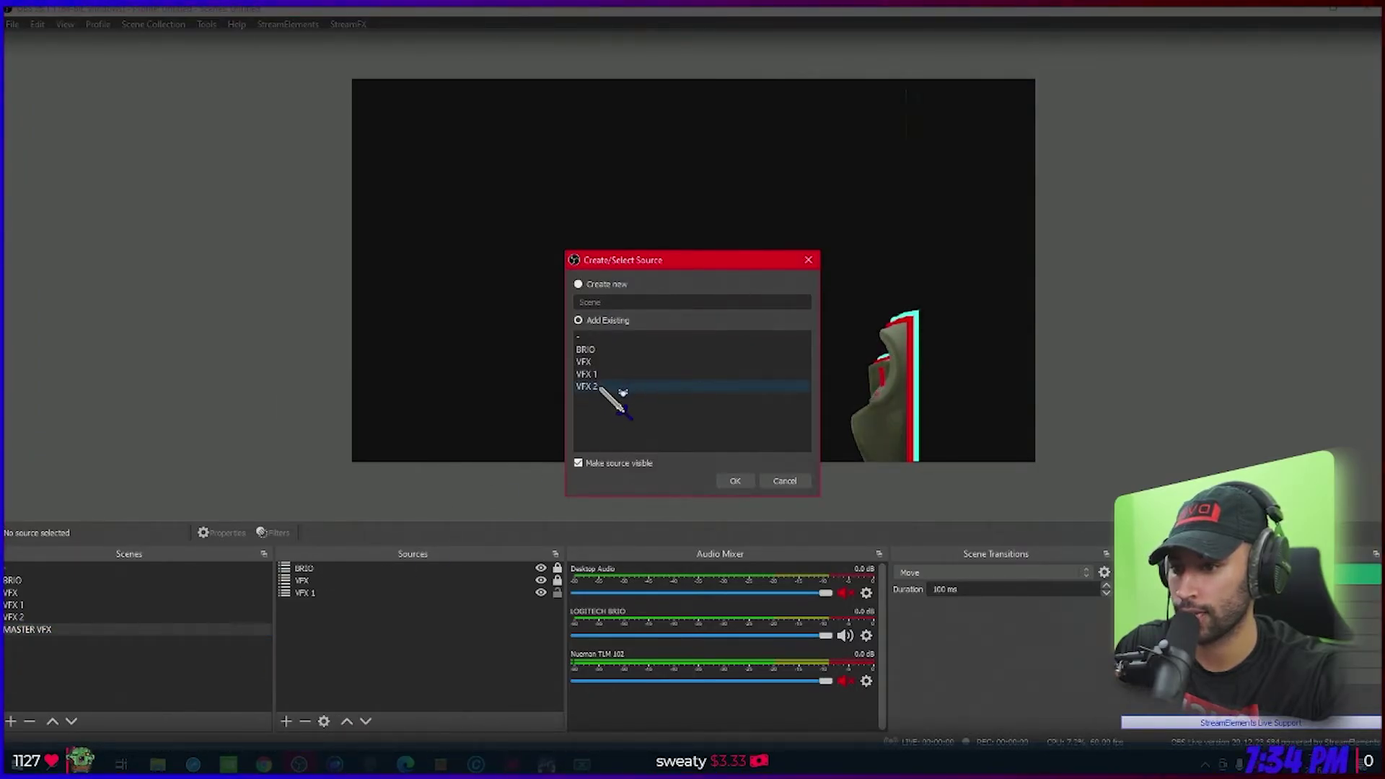
click(736, 481)
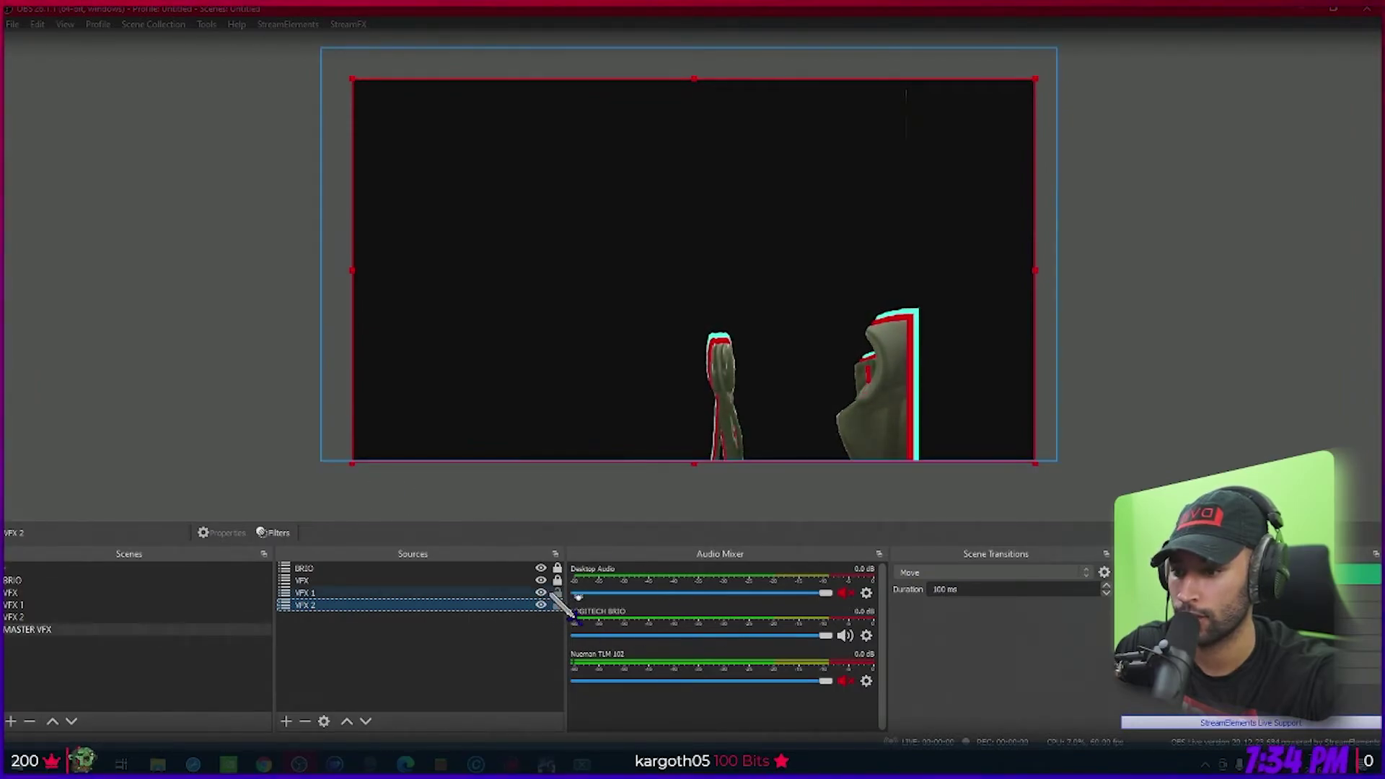
click(344, 617)
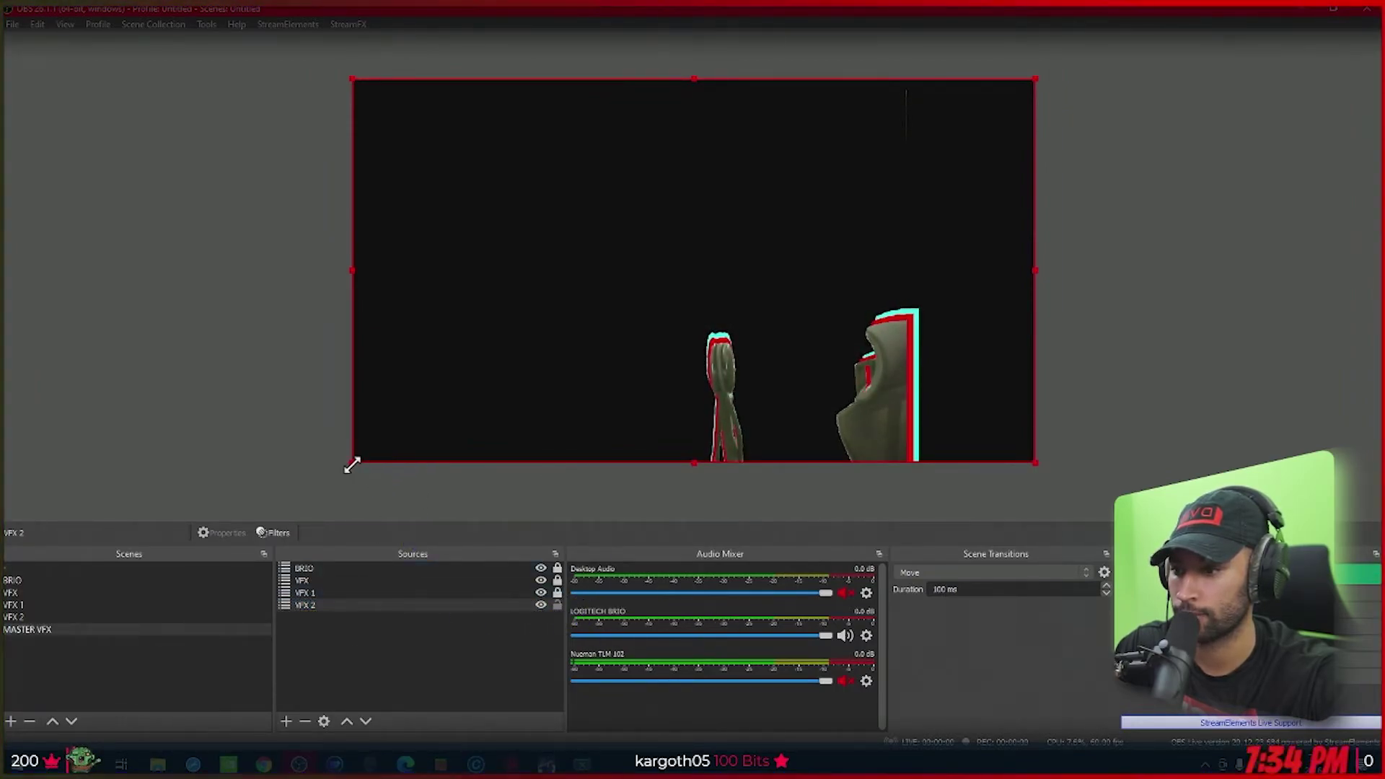
Enlarge and offset the VFX 2 layer so its yellow trail shows.
drag(351, 465, 333, 486)
drag(479, 378, 496, 346)
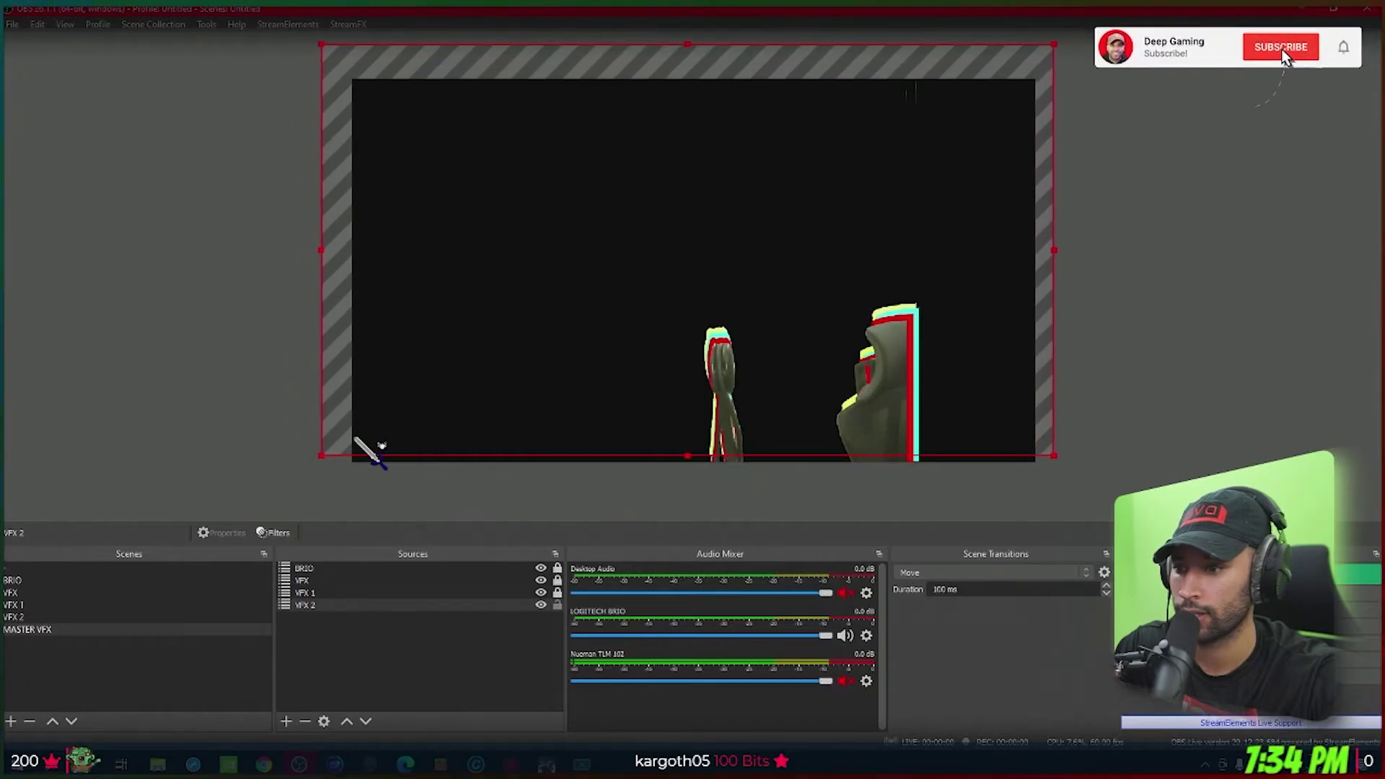
drag(320, 454, 292, 472)
drag(466, 337, 481, 330)
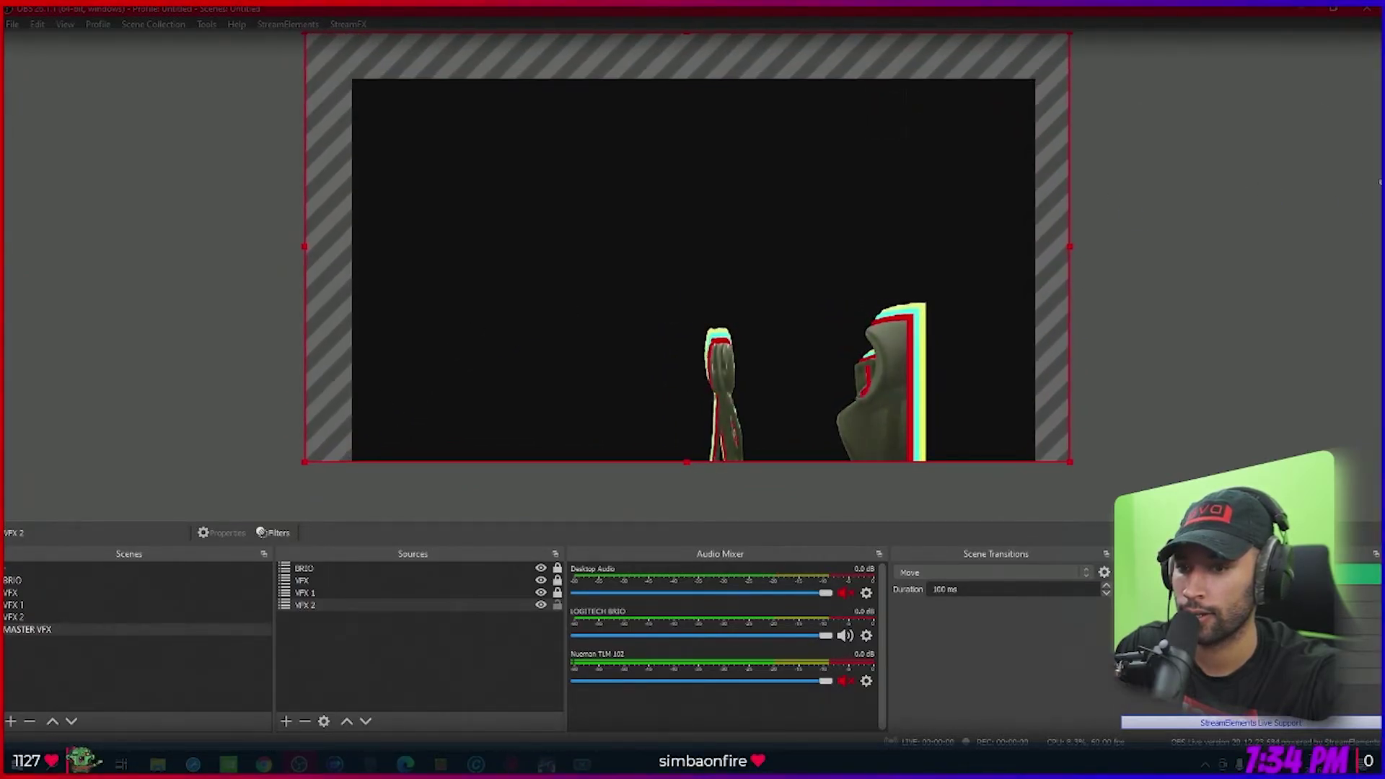
click(1243, 236)
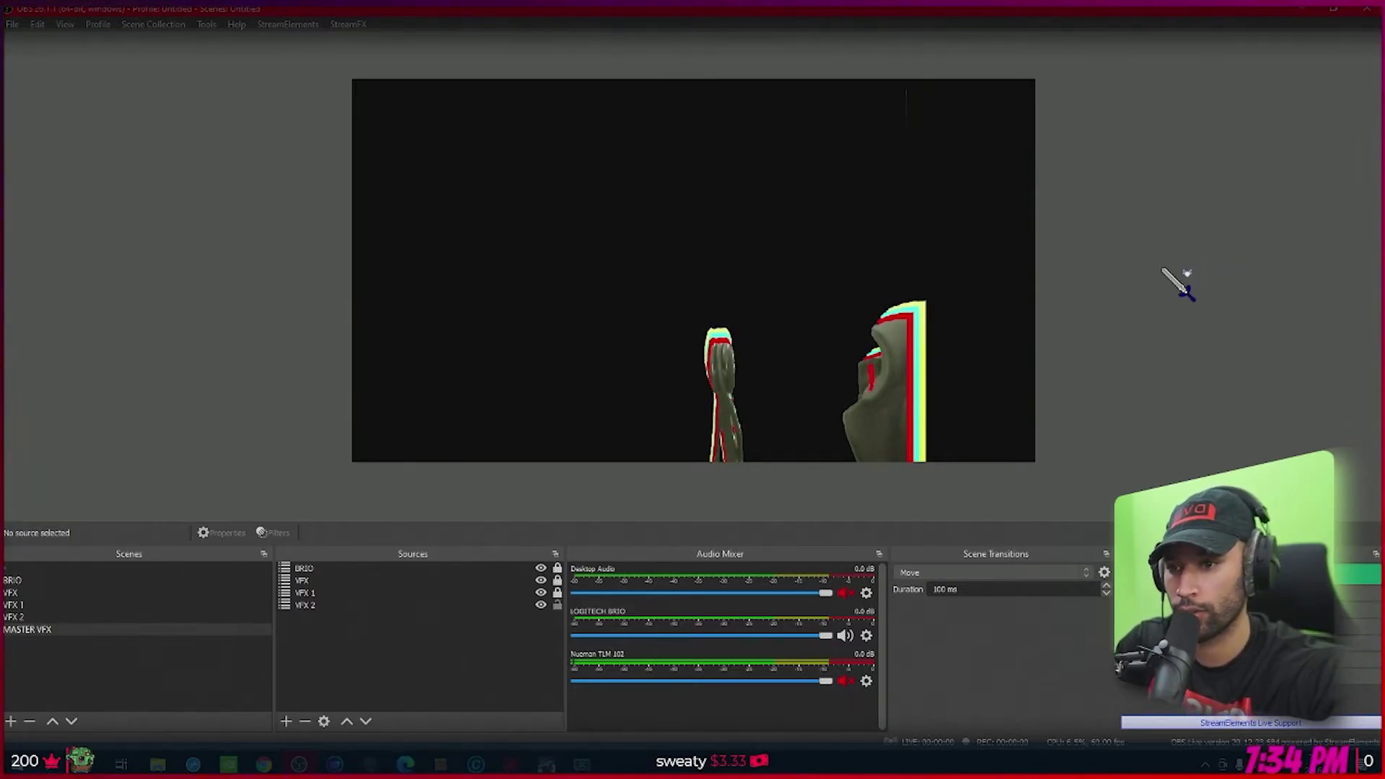
Create a new scene named GAME SCENE.
click(11, 721)
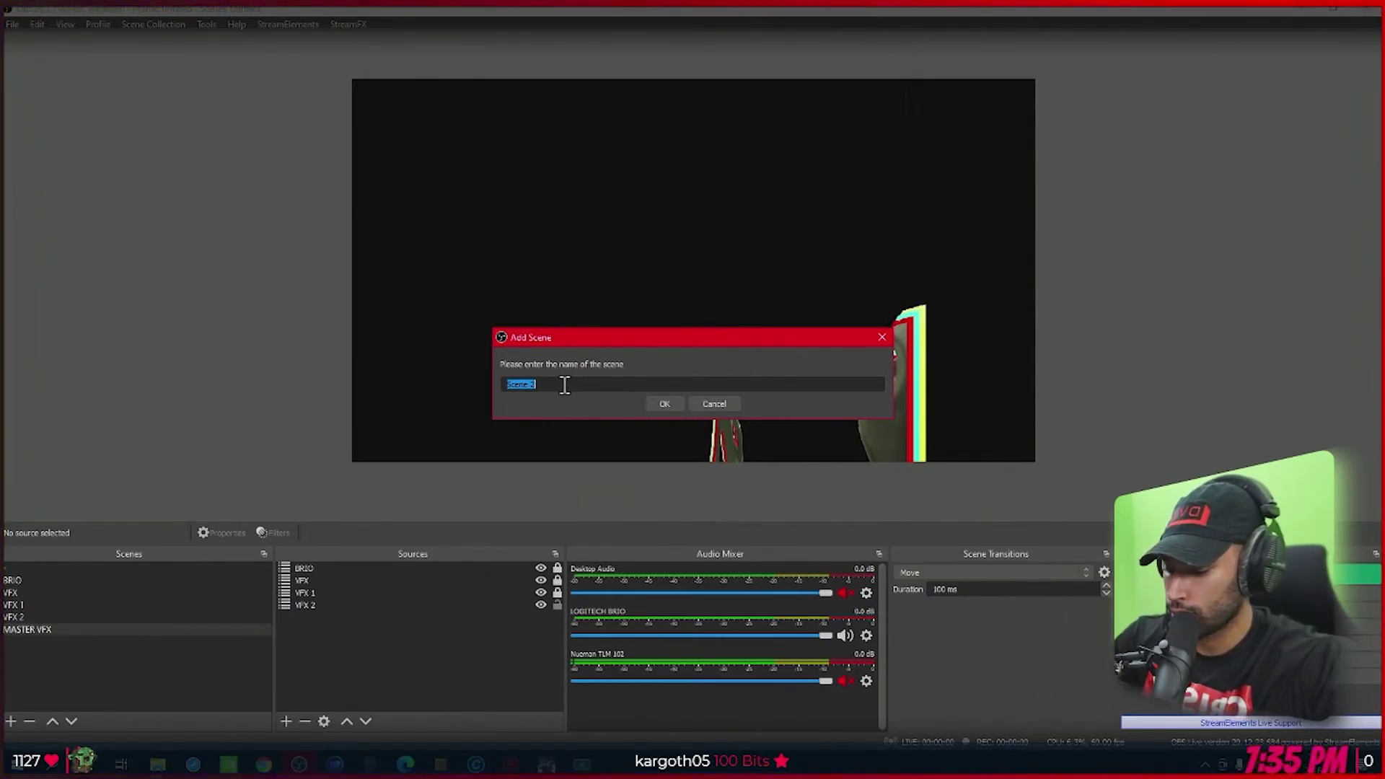
text(GH)
key(BackSpace)
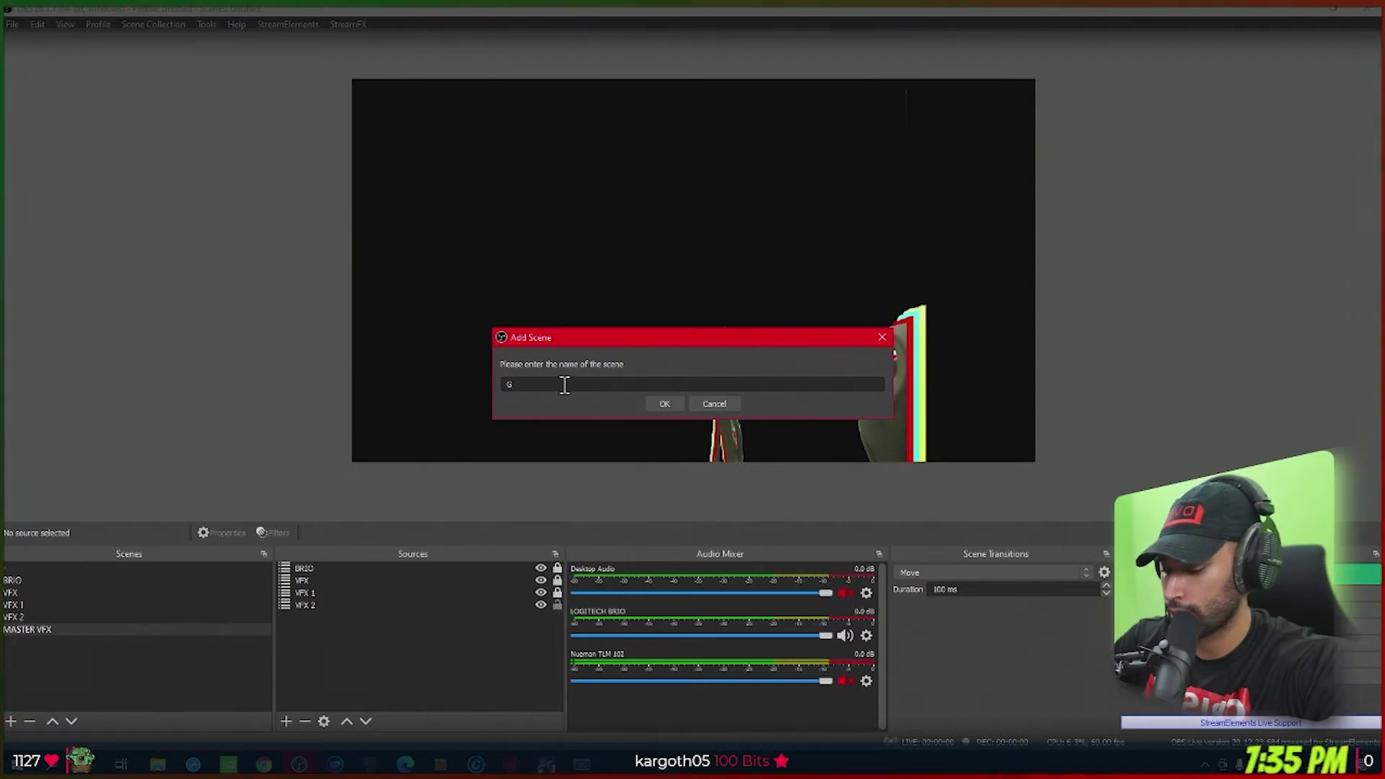
text(AME S)
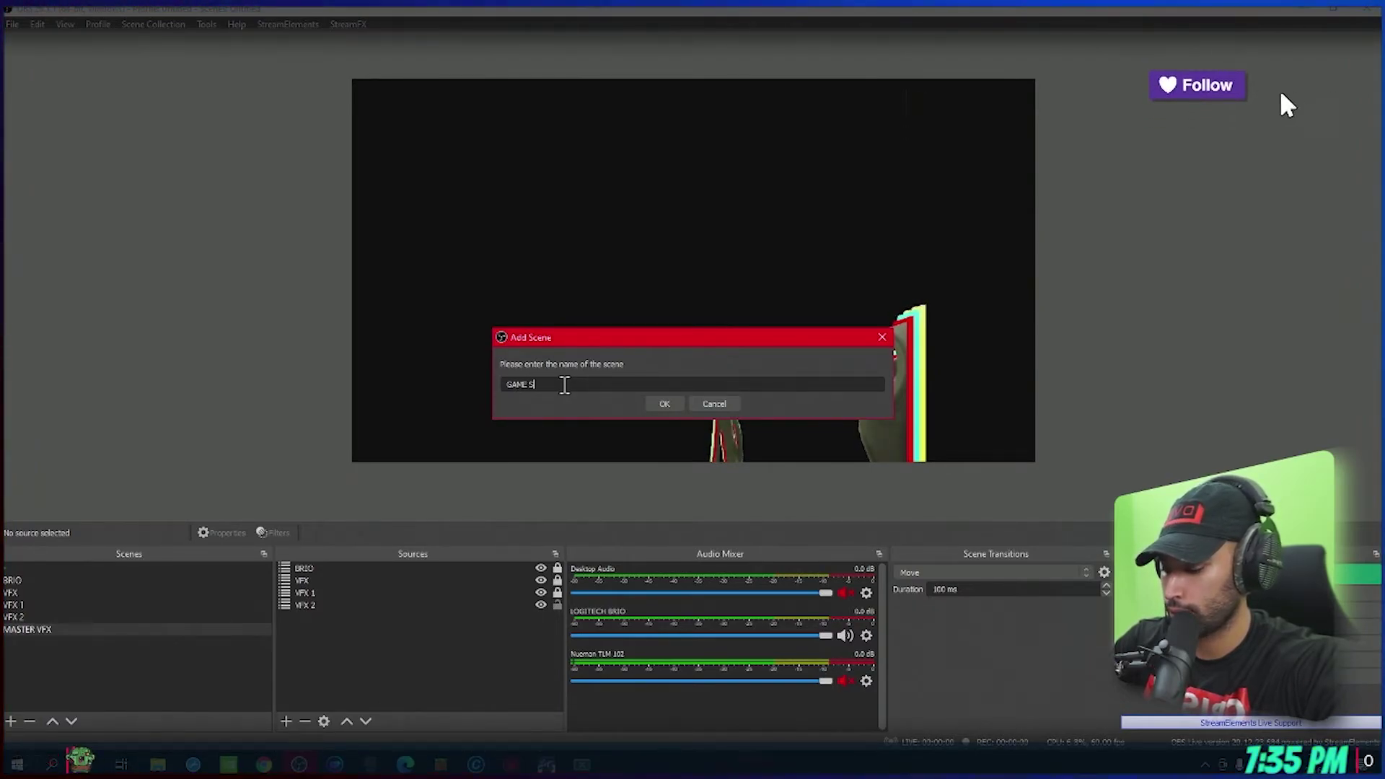
text(CENE)
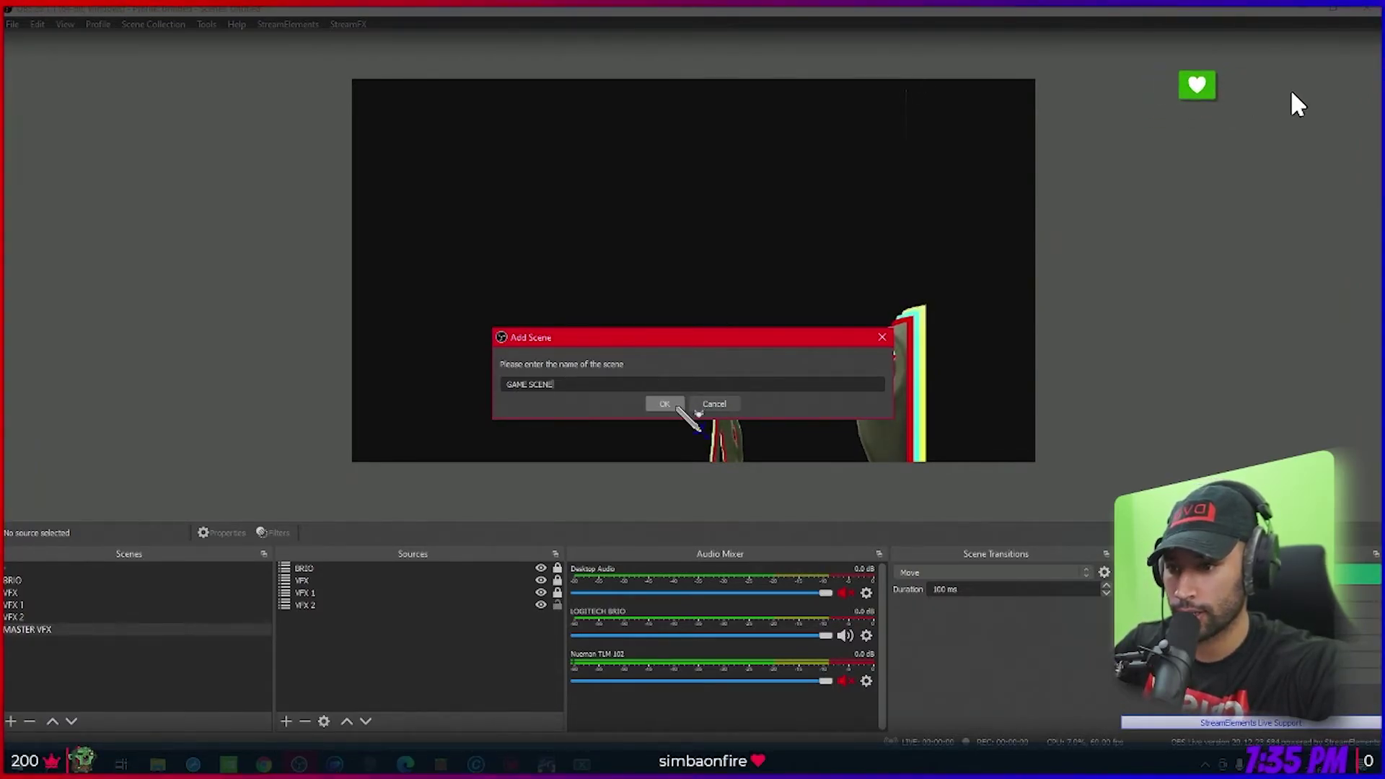
click(674, 405)
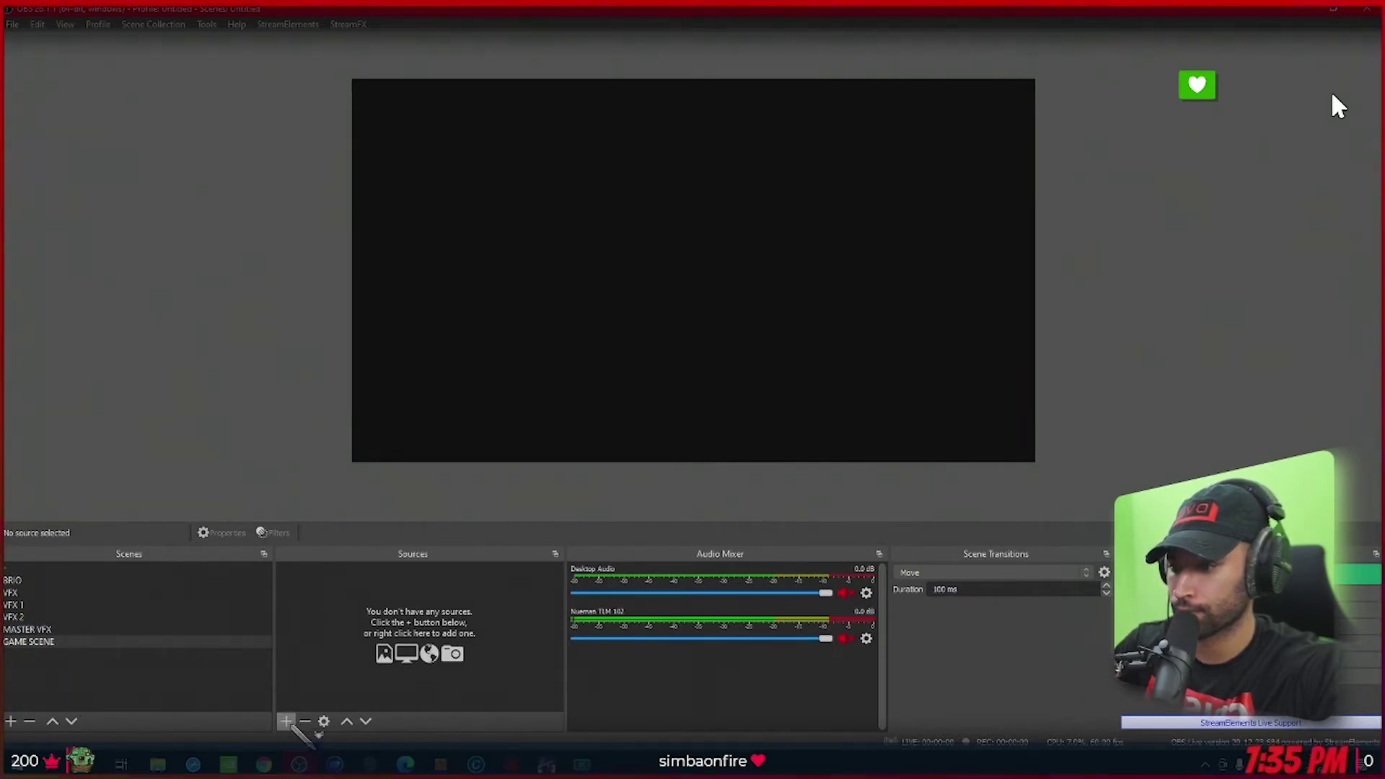
Add a Display Capture source capturing Display 2.
click(285, 721)
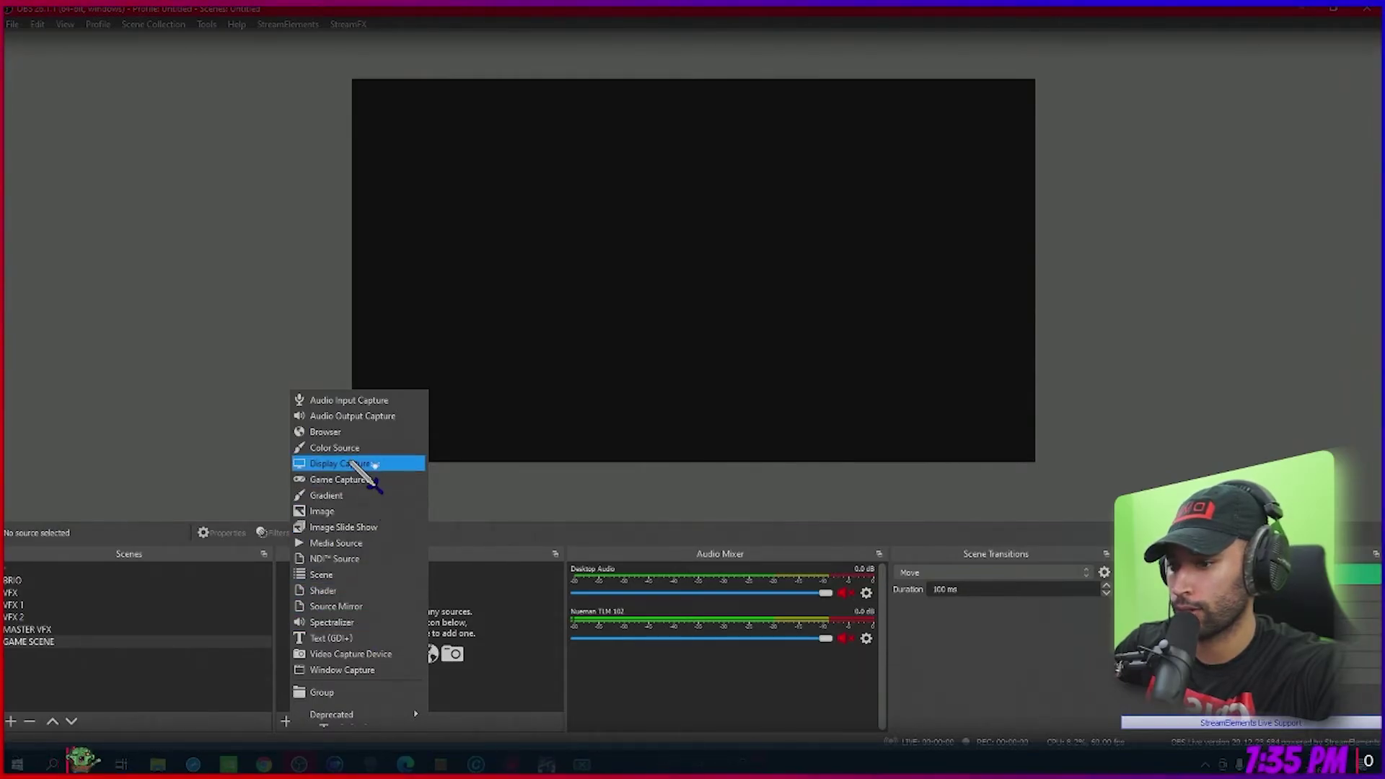
click(353, 462)
click(737, 481)
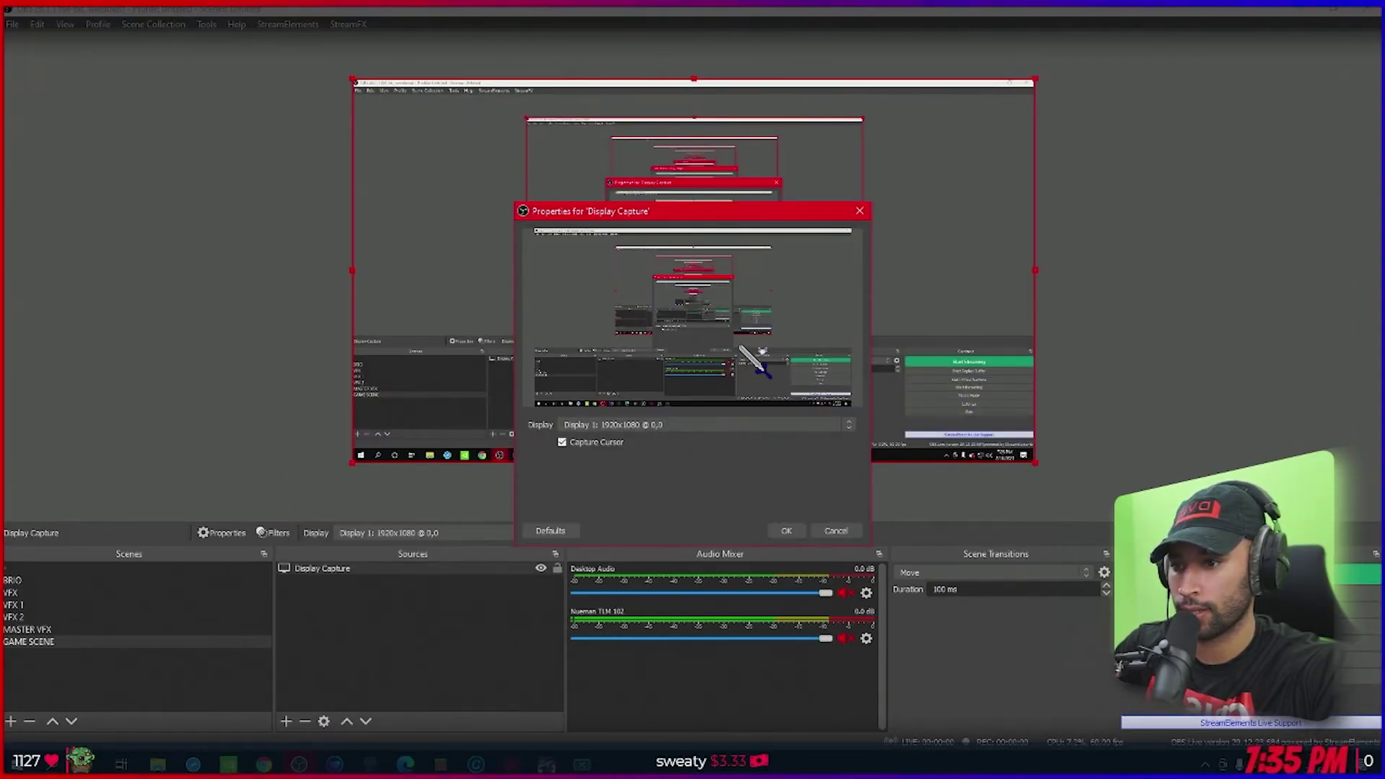
click(848, 425)
click(695, 446)
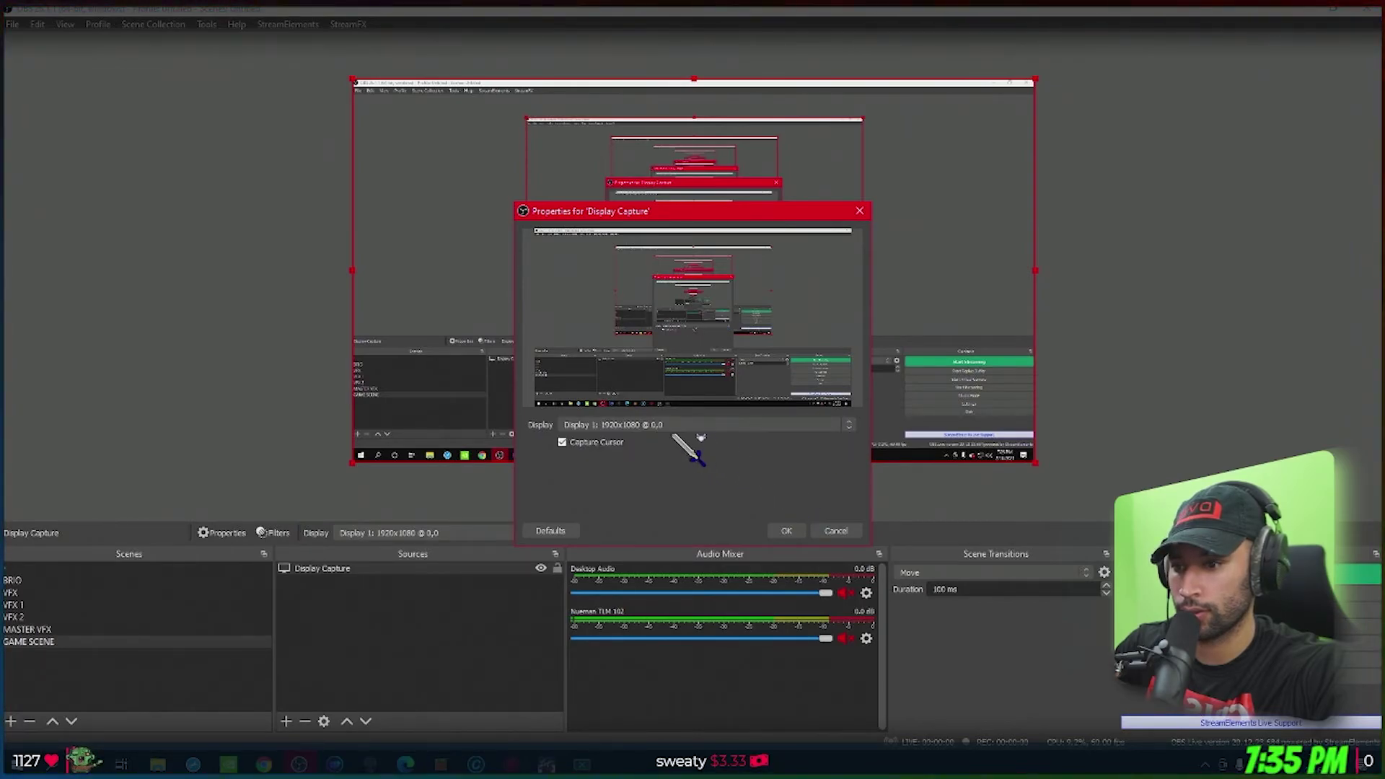
click(837, 427)
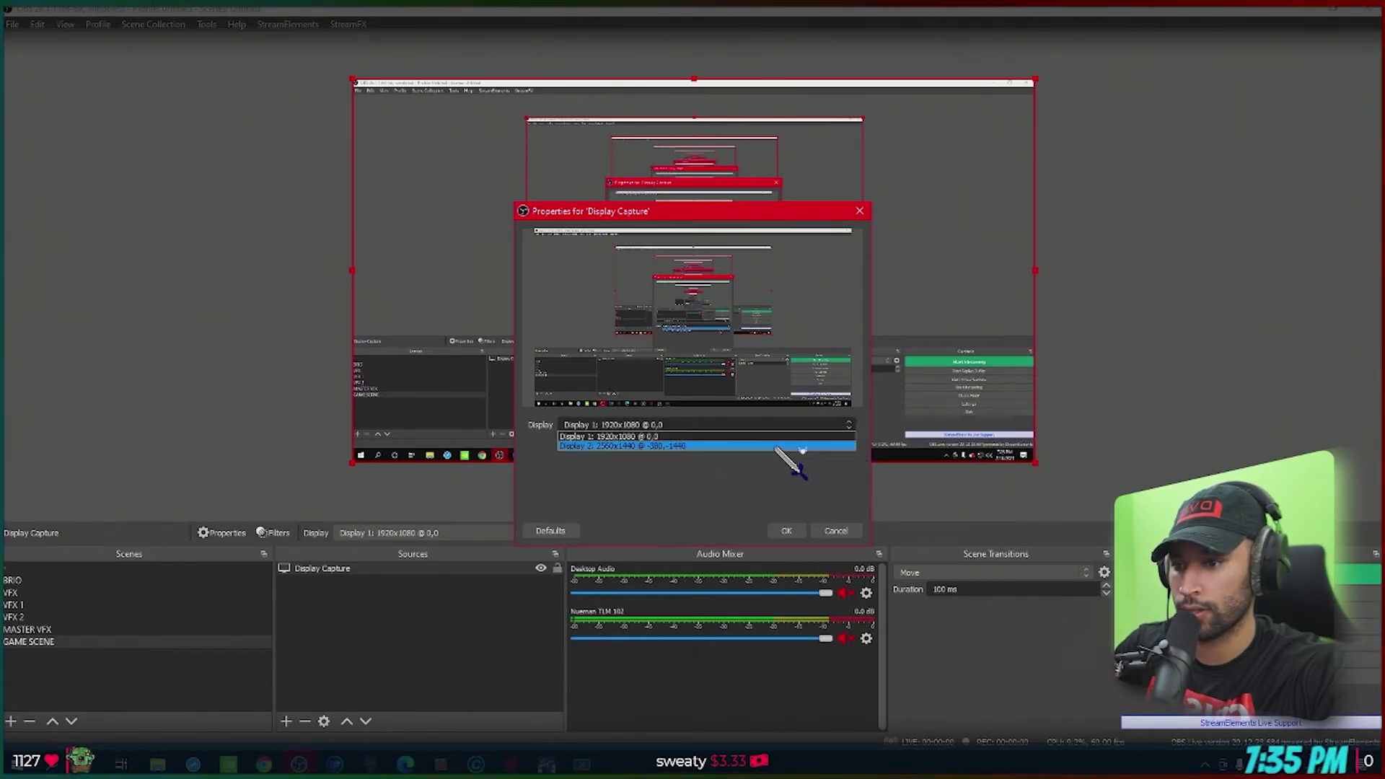
click(675, 446)
click(787, 531)
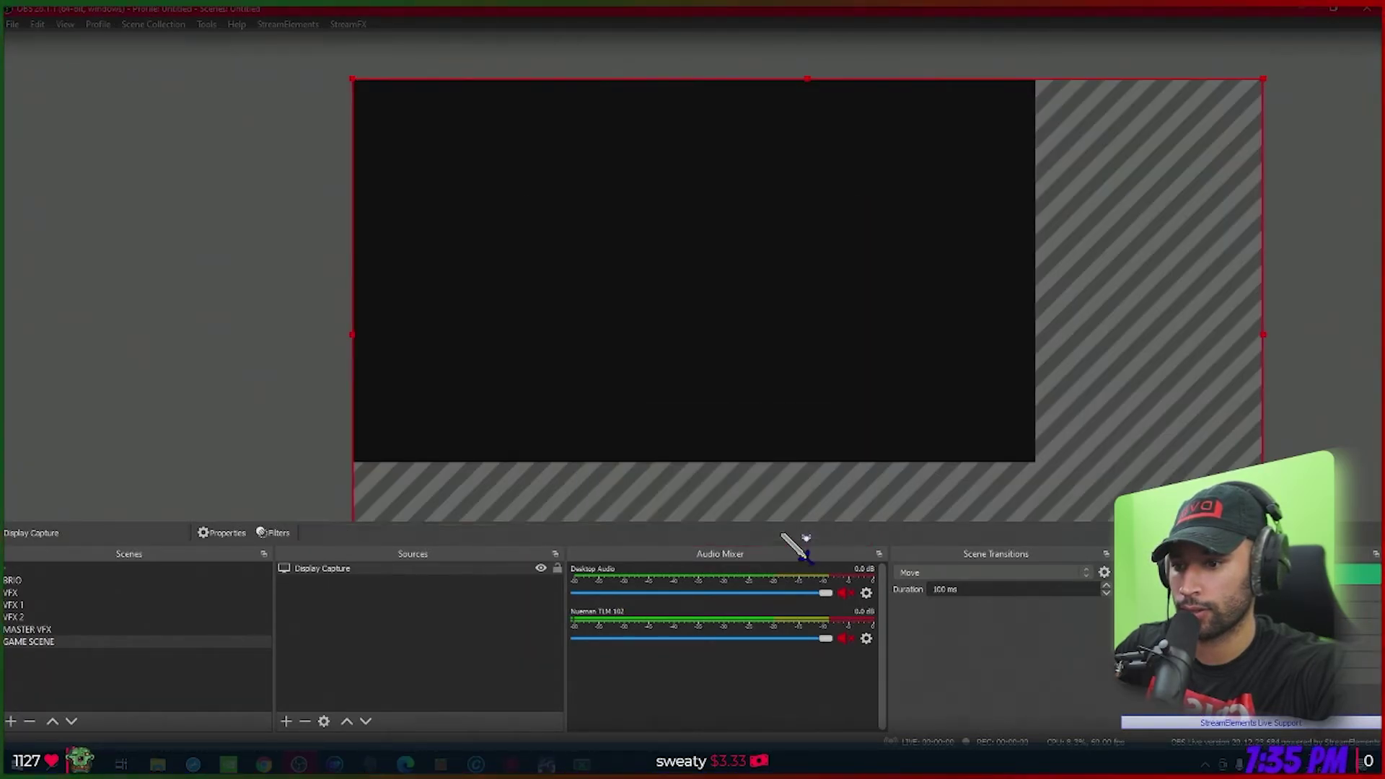
Stretch the display capture to fill the canvas.
right_click(422, 568)
mouse_move(550, 409)
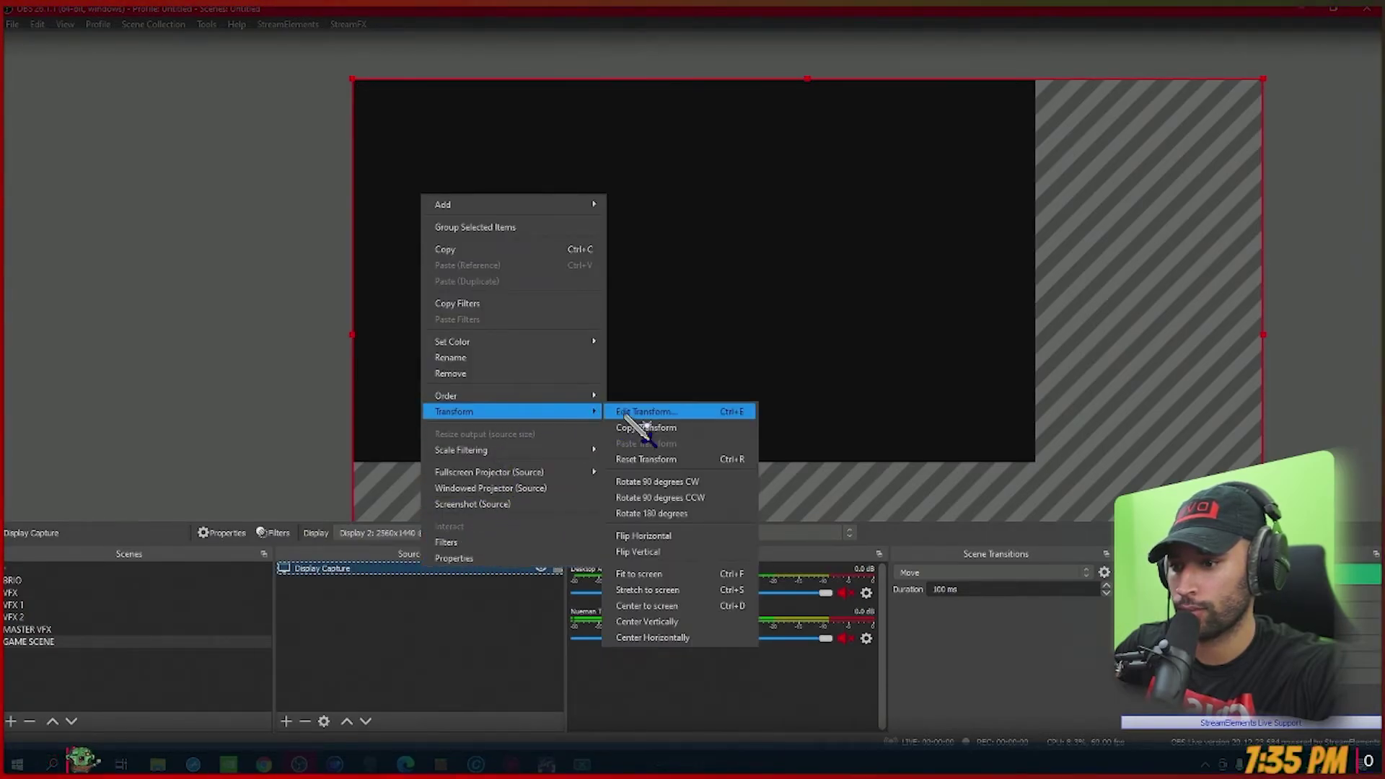
click(664, 589)
click(242, 334)
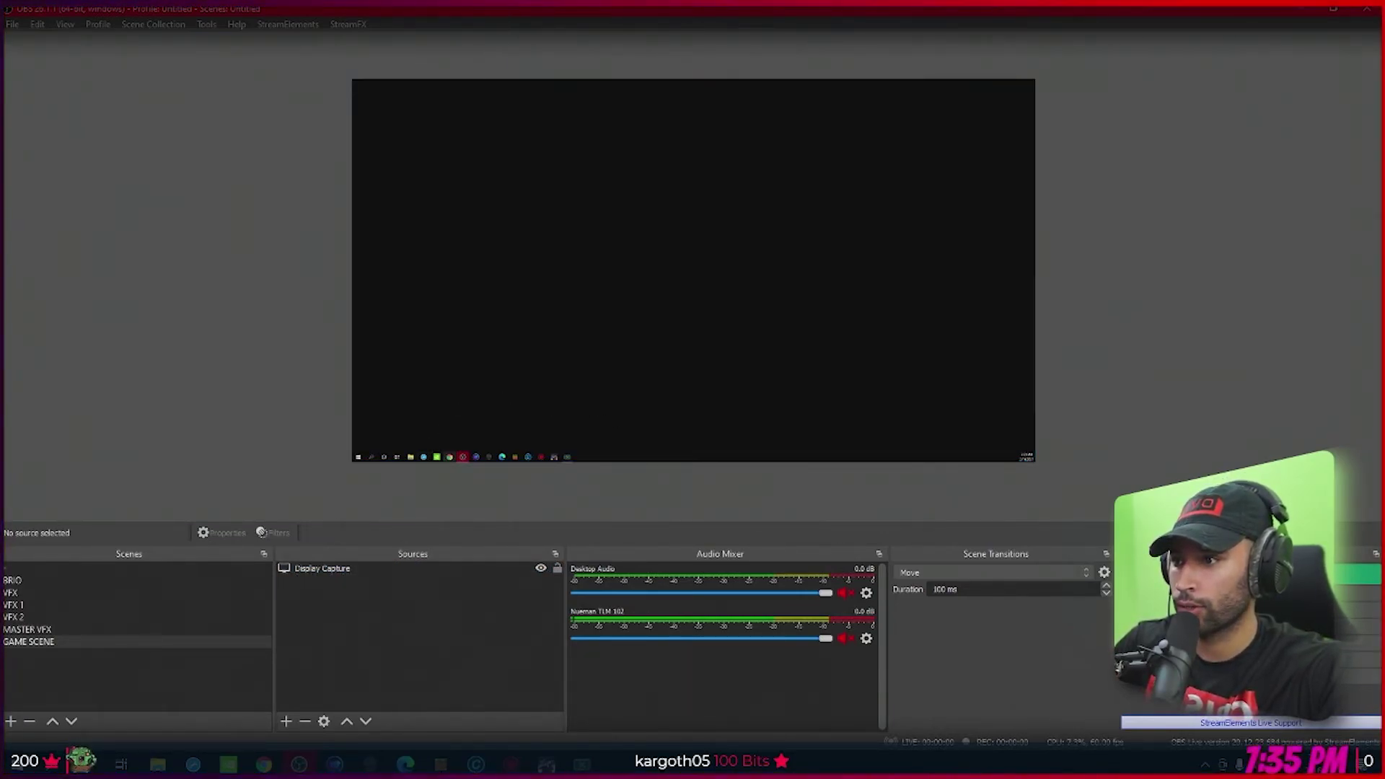
Open the Twitch homepage in a browser on the captured display.
click(449, 456)
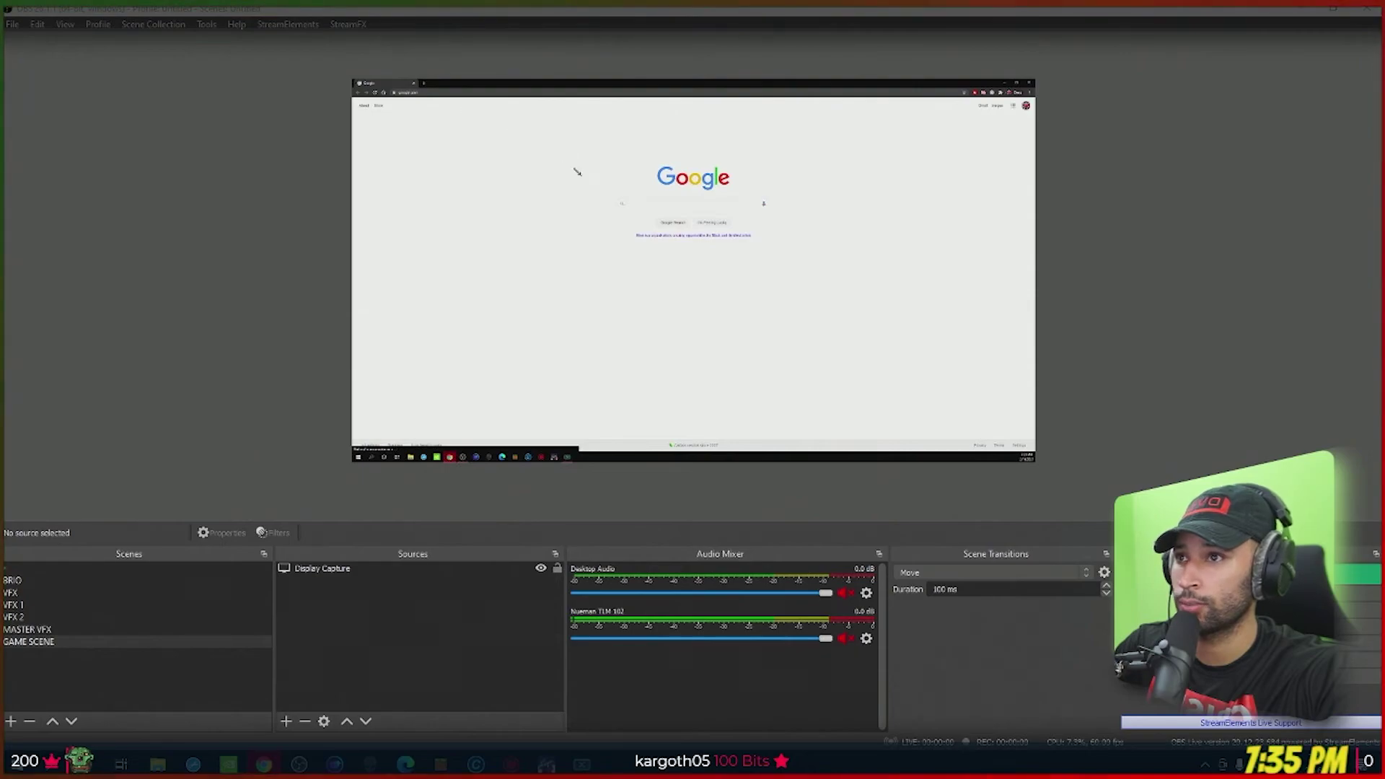
click(657, 206)
click(653, 215)
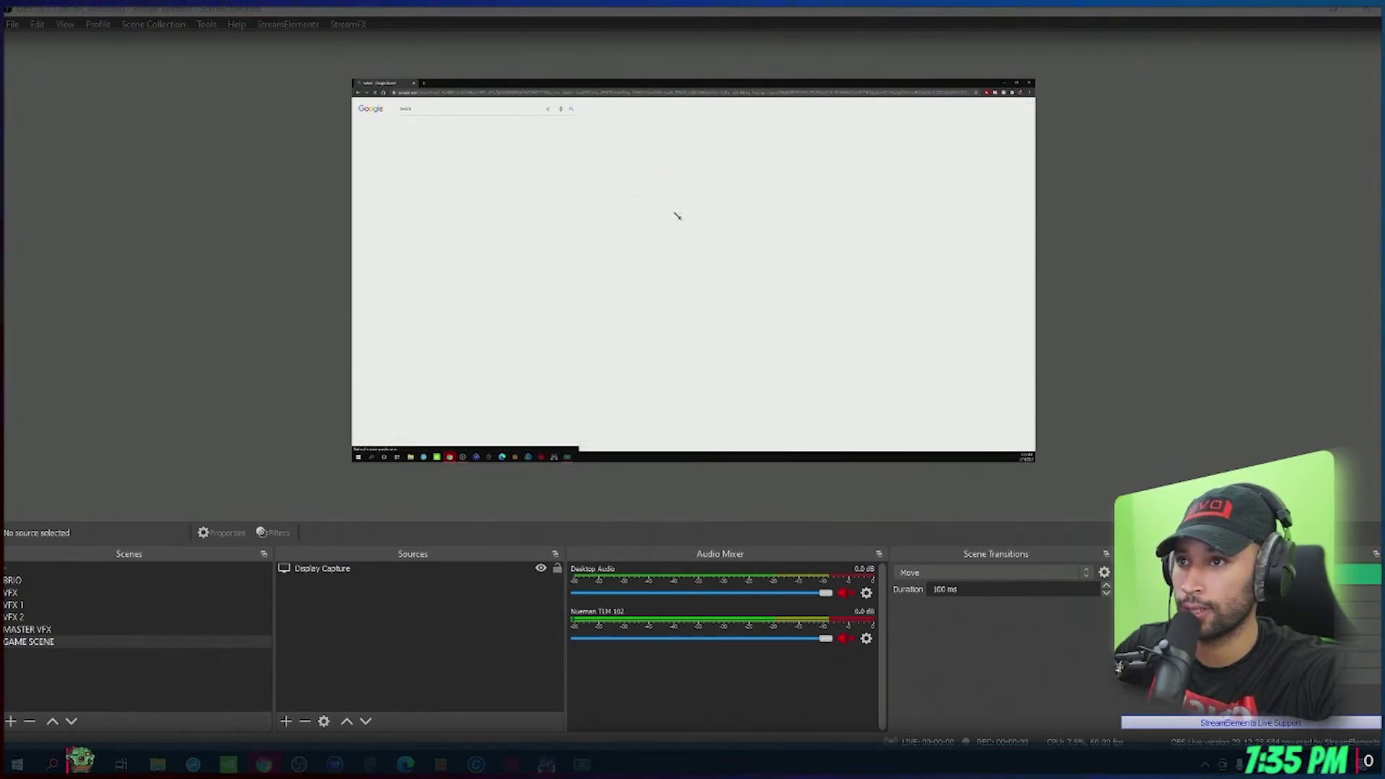
click(408, 153)
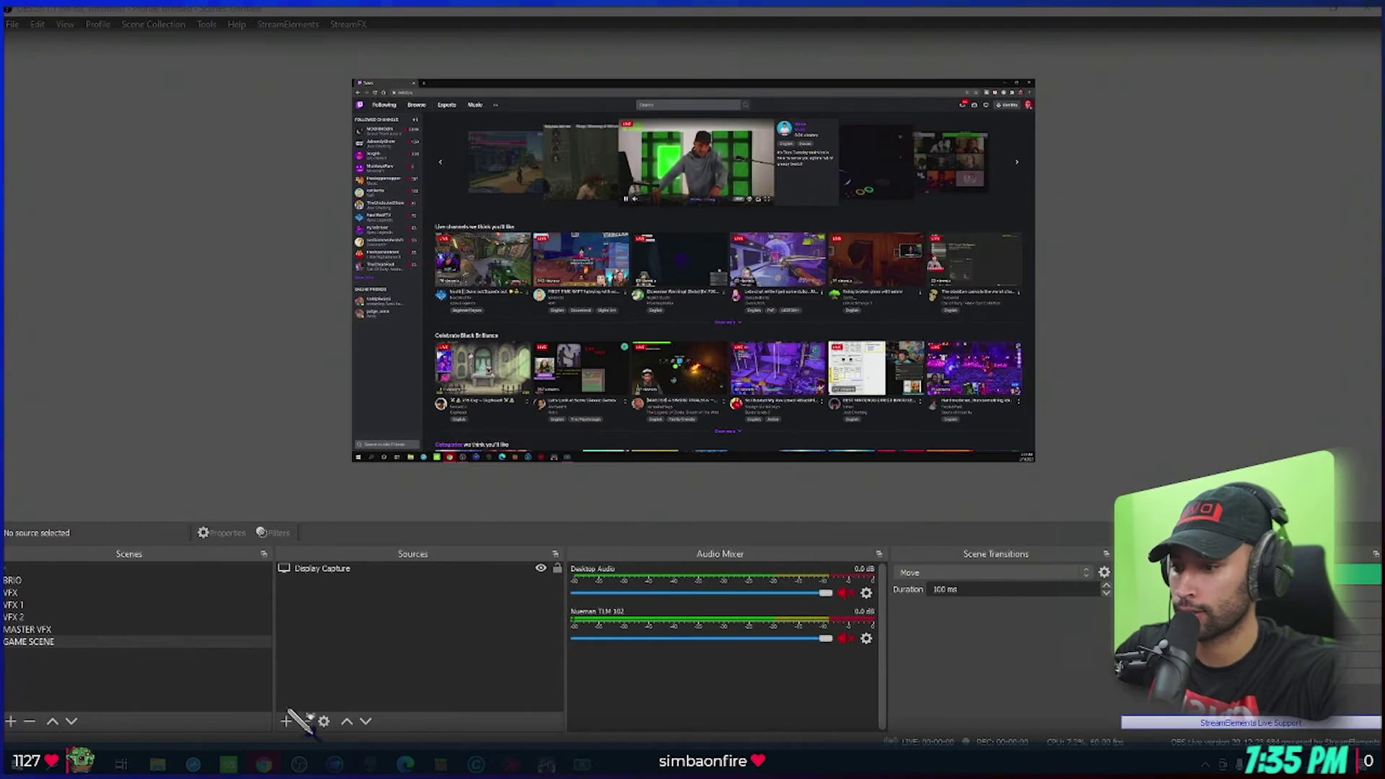
Add the existing MASTER VFX scene as a source in GAME SCENE.
click(286, 721)
click(368, 573)
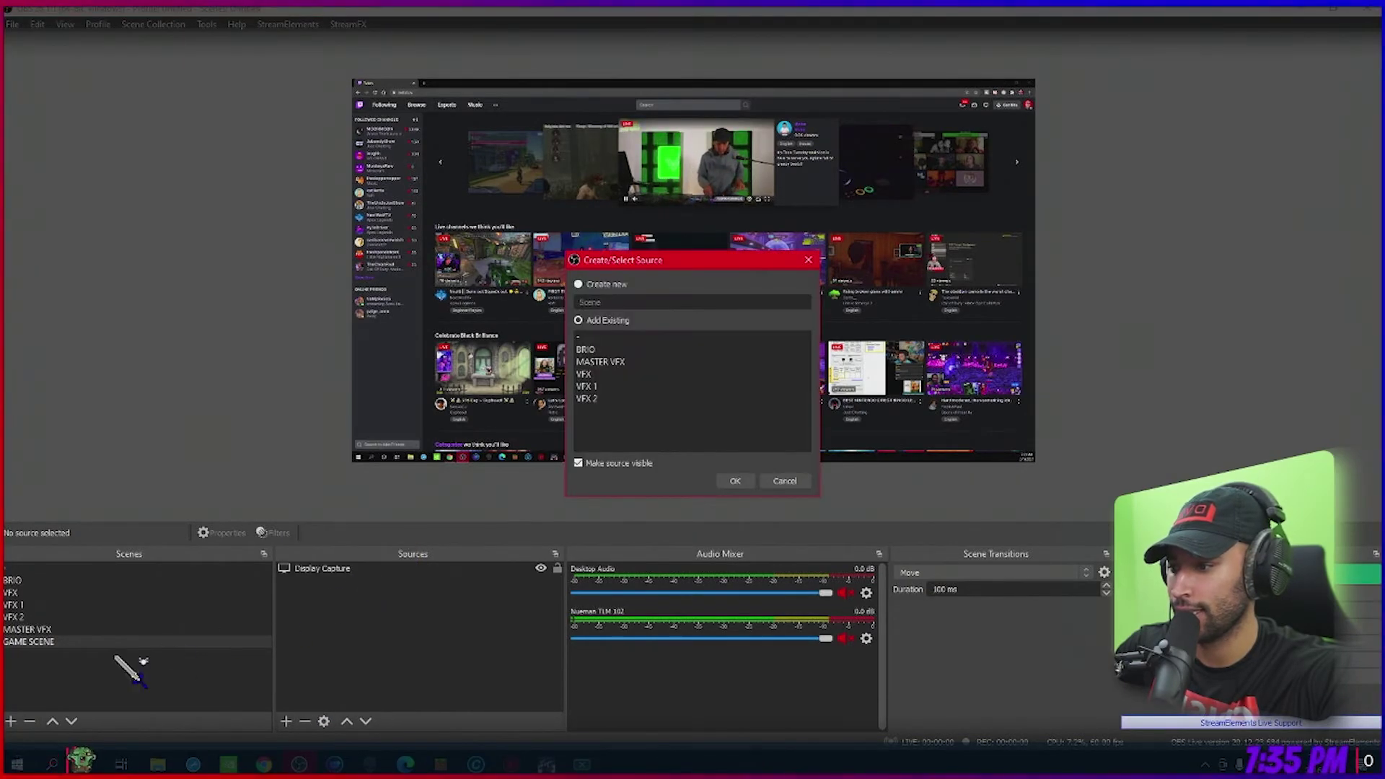
click(747, 480)
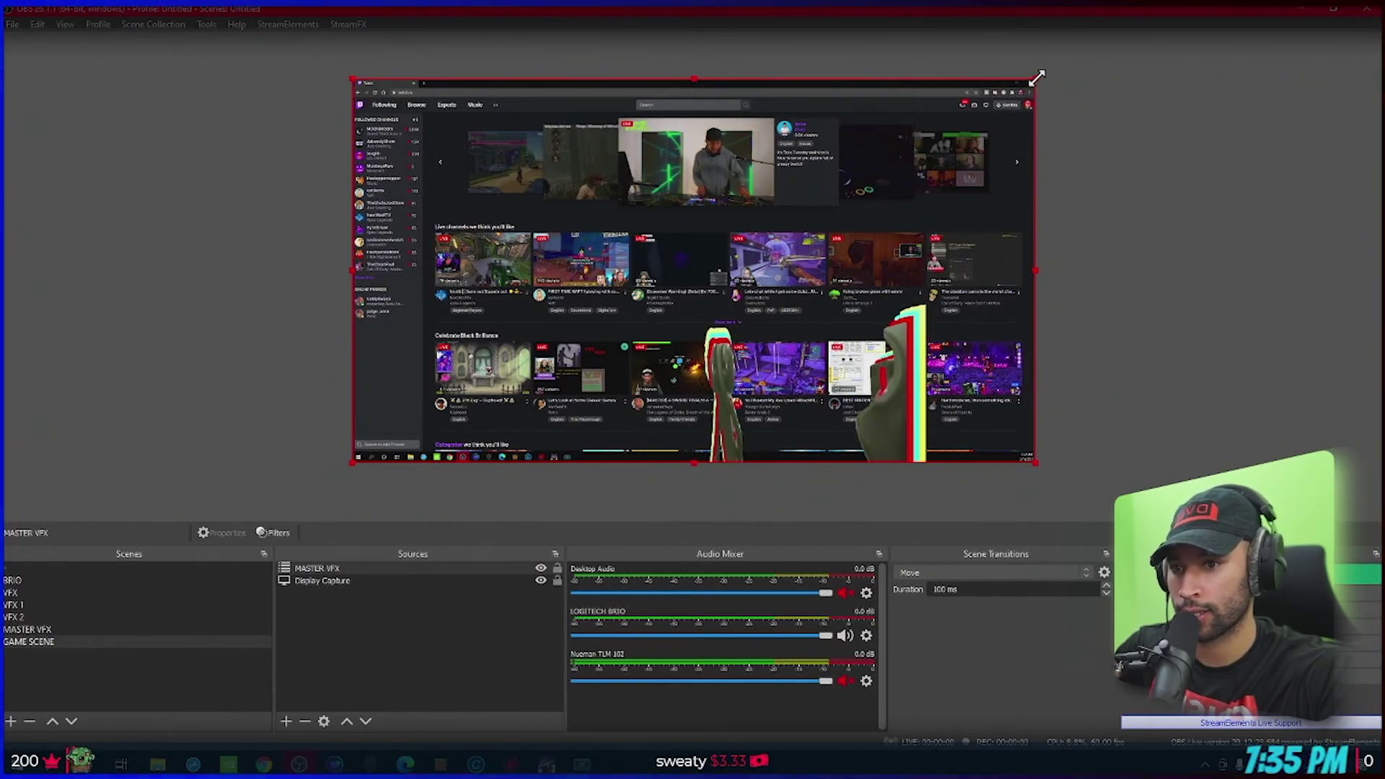
Resize the MASTER VFX overlay and place it at the canvas's lower left.
drag(1036, 77, 690, 275)
mouse_move(643, 363)
mouse_down()
mouse_move(581, 370)
mouse_move(649, 363)
mouse_up()
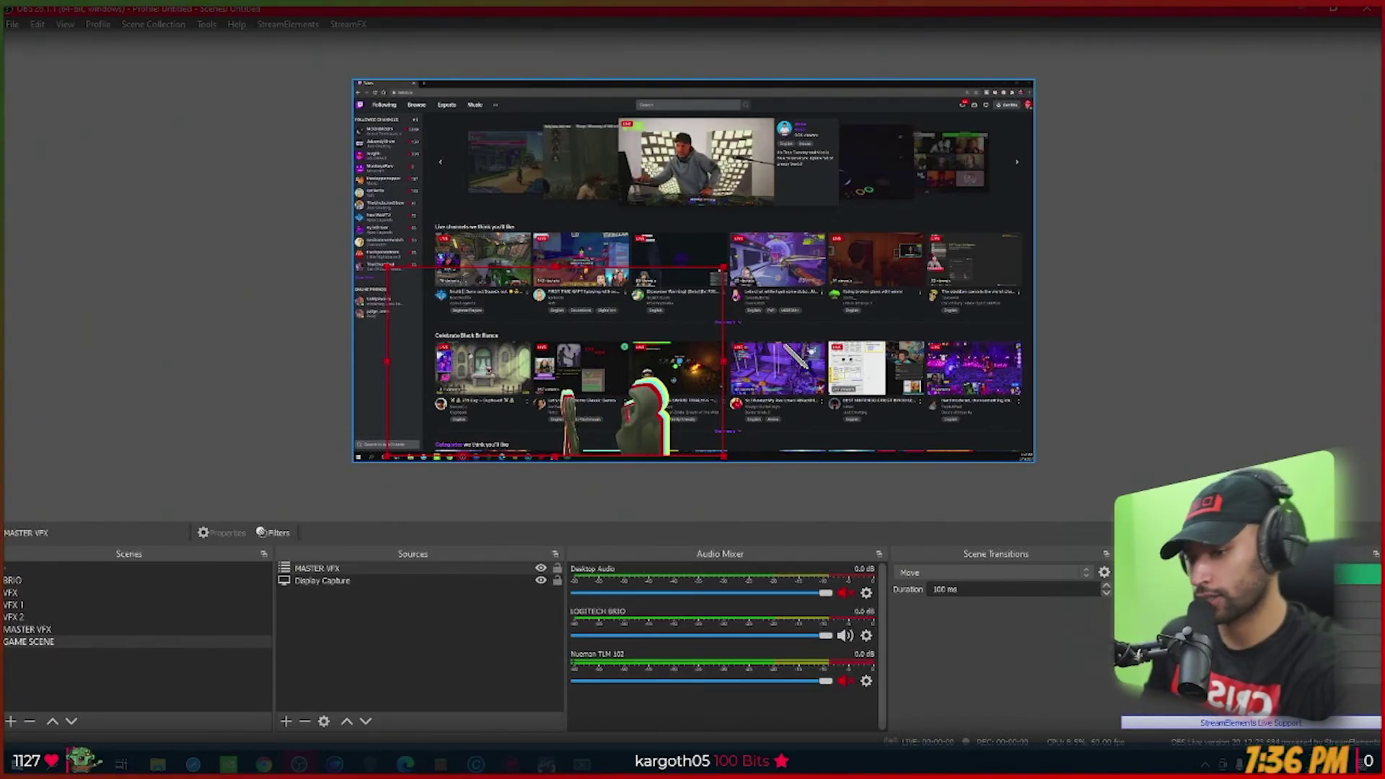
drag(723, 360, 664, 361)
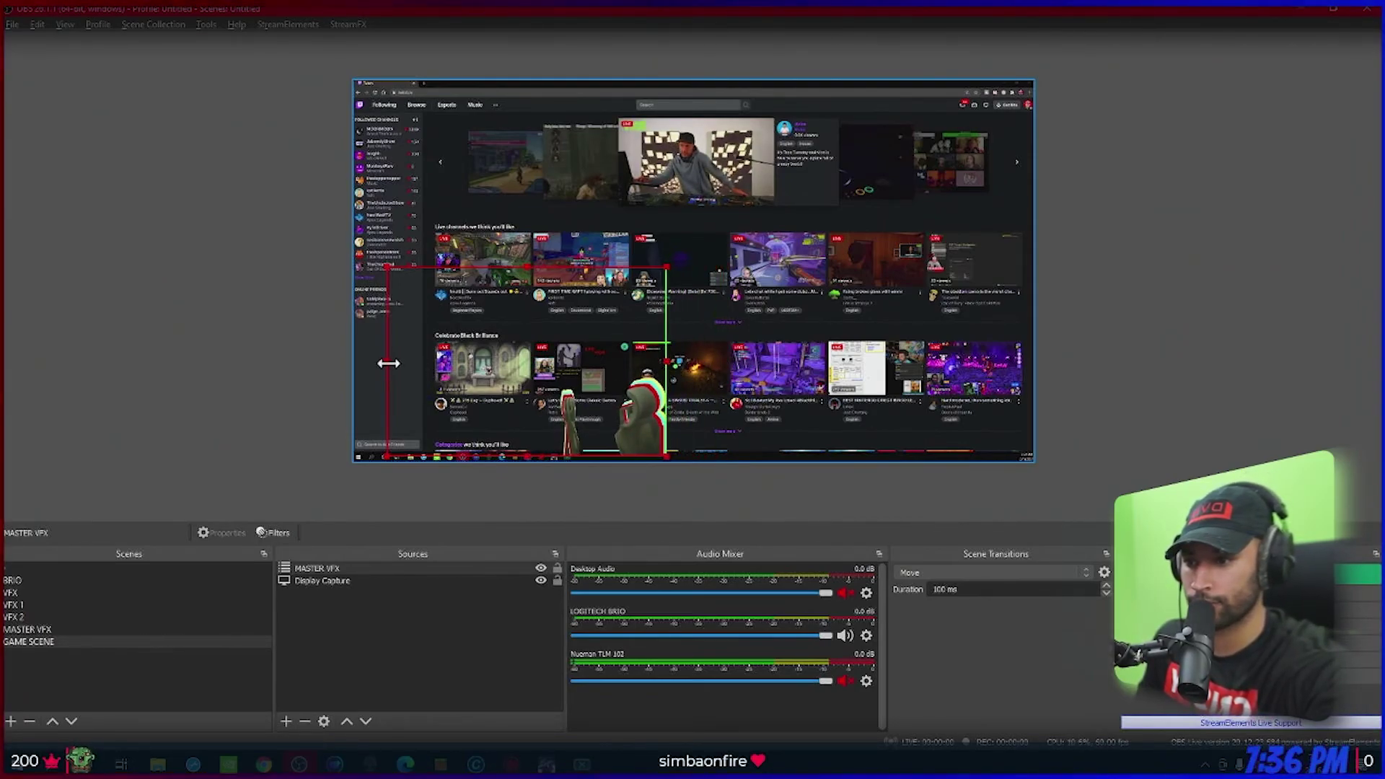
drag(387, 360, 510, 361)
drag(587, 268, 587, 304)
drag(591, 456, 428, 420)
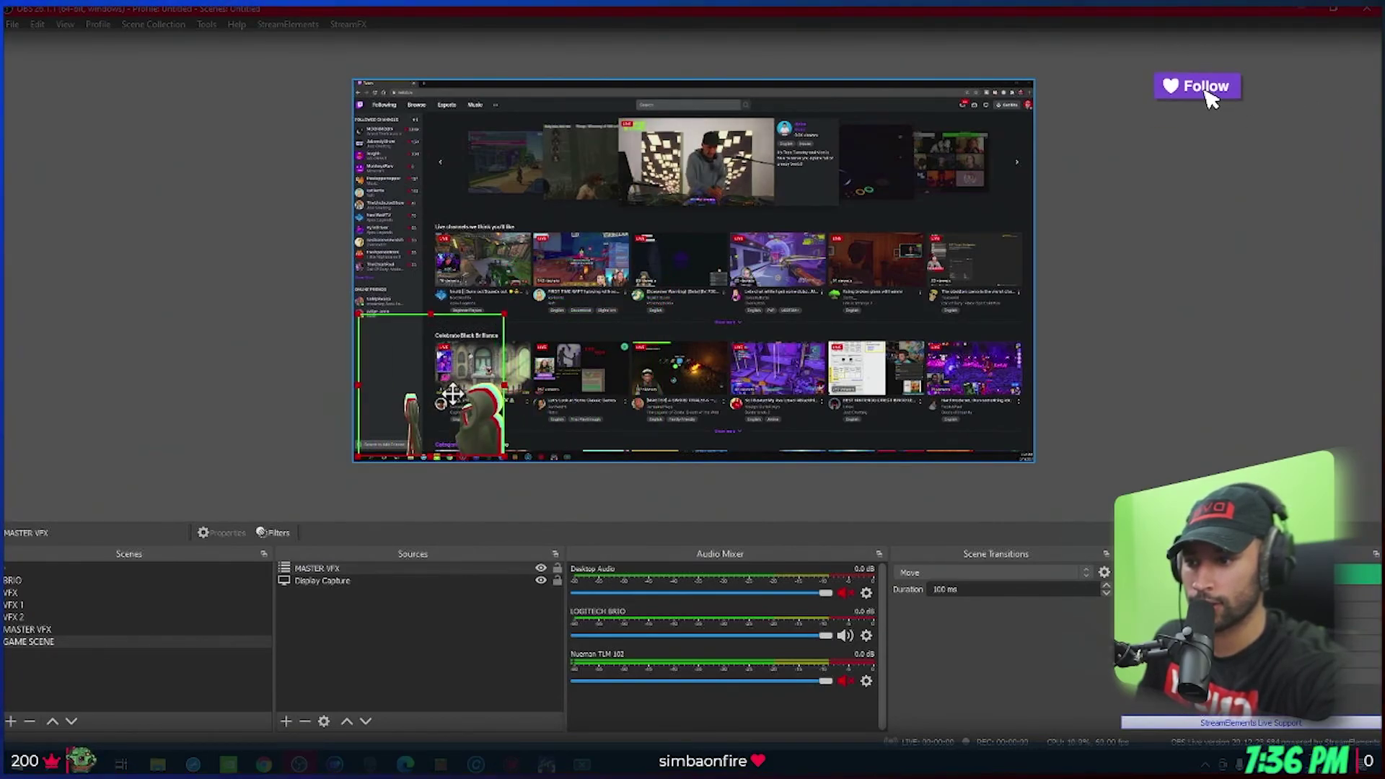
drag(499, 320, 612, 211)
drag(484, 364, 414, 365)
click(205, 344)
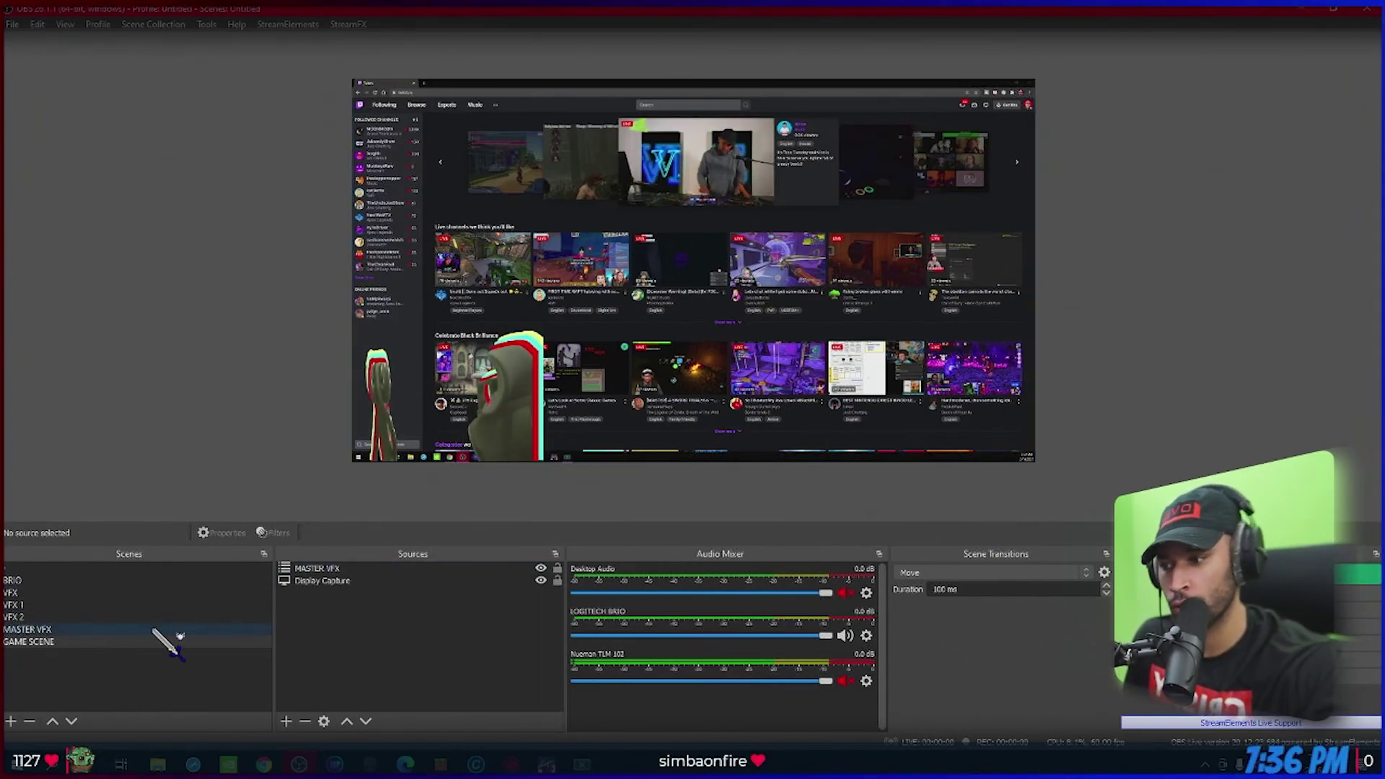
click(71, 581)
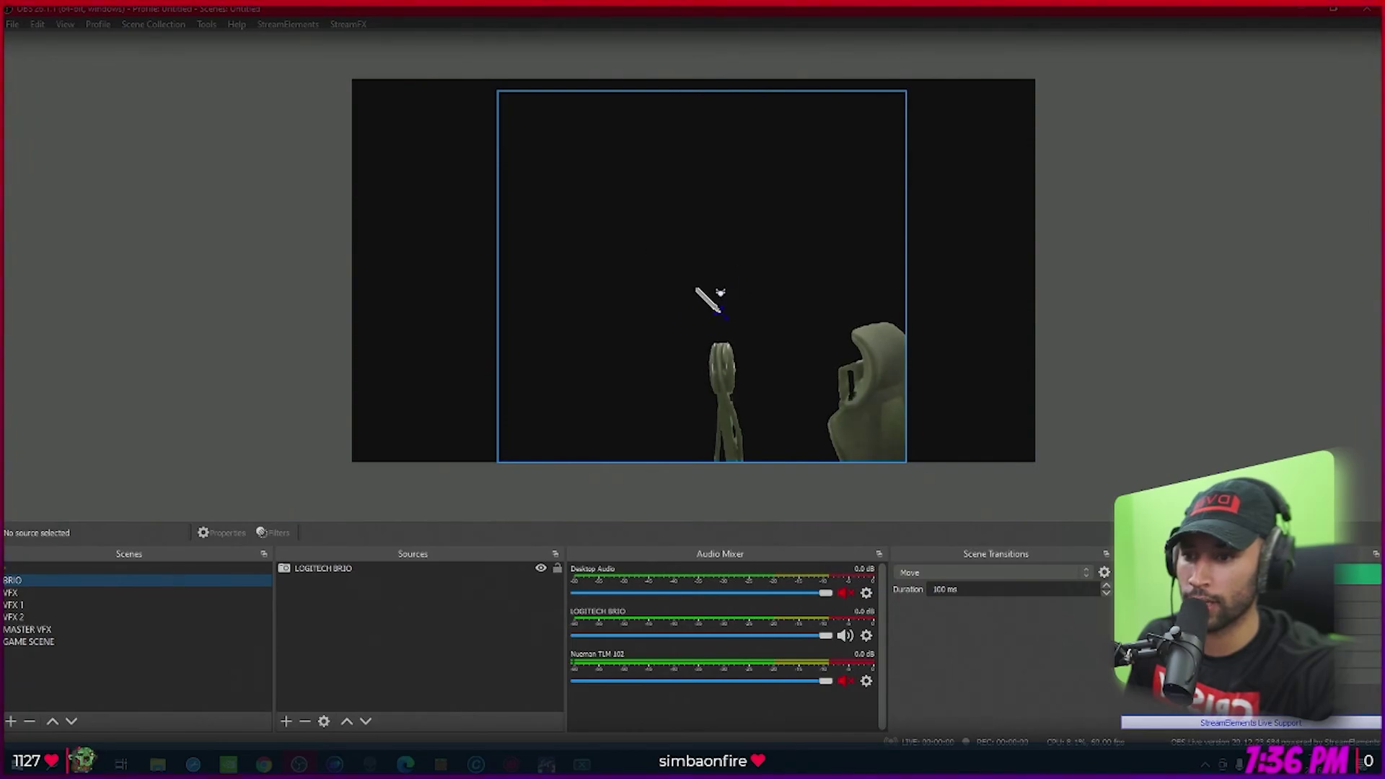
click(29, 593)
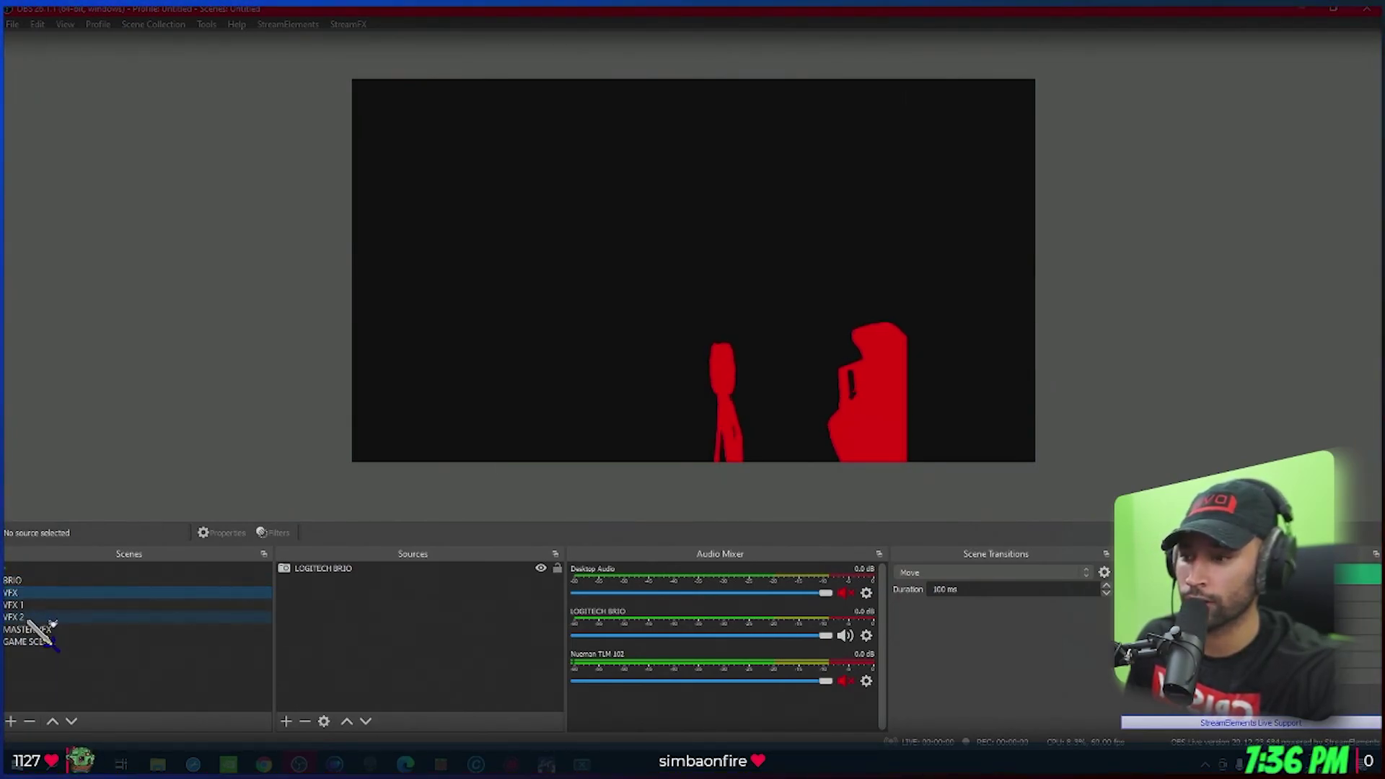